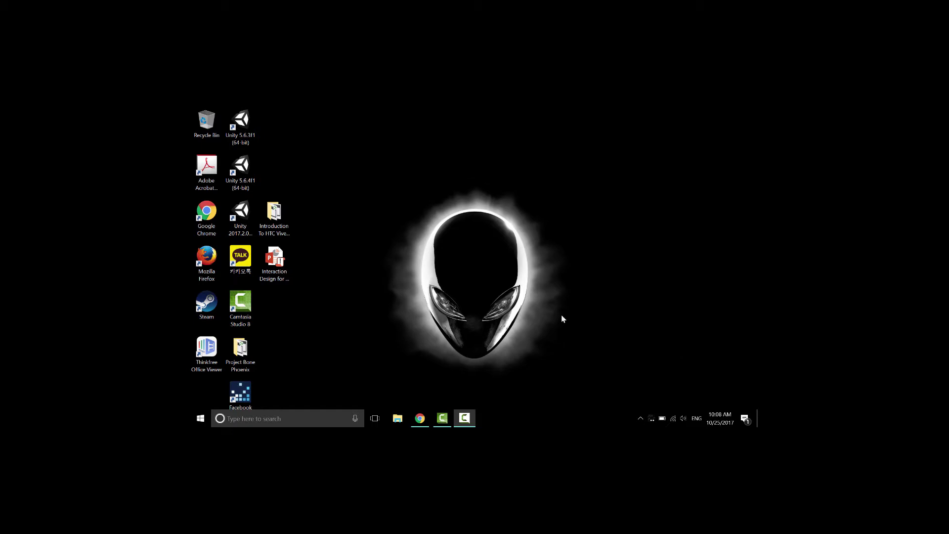
- Launch Unity 2017.2.0 from its desktop shortcut to reach the launcher's project list
{"action": "left_click", "coordinate": [242, 211]}
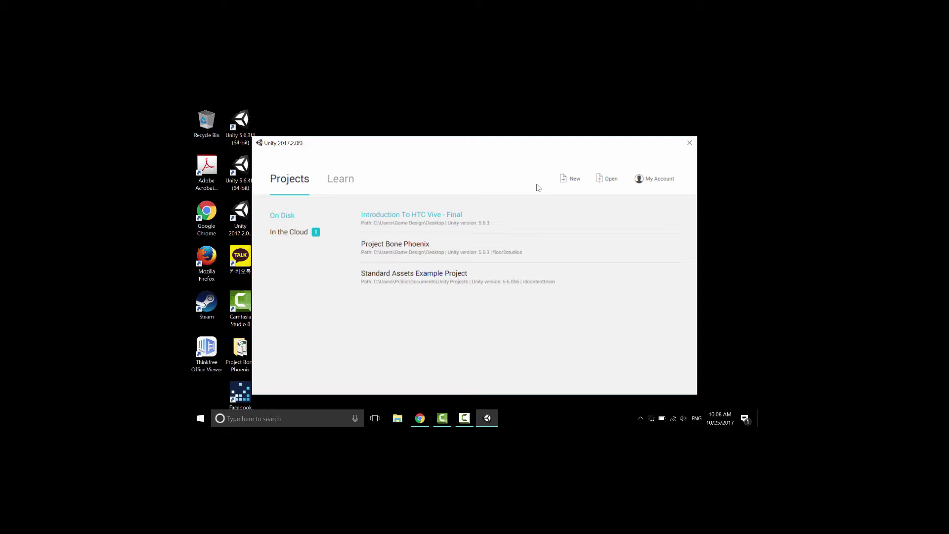
- Create a new 3D project named AR_test in the Desktop folder
{"action": "left_click", "coordinate": [571, 181]}
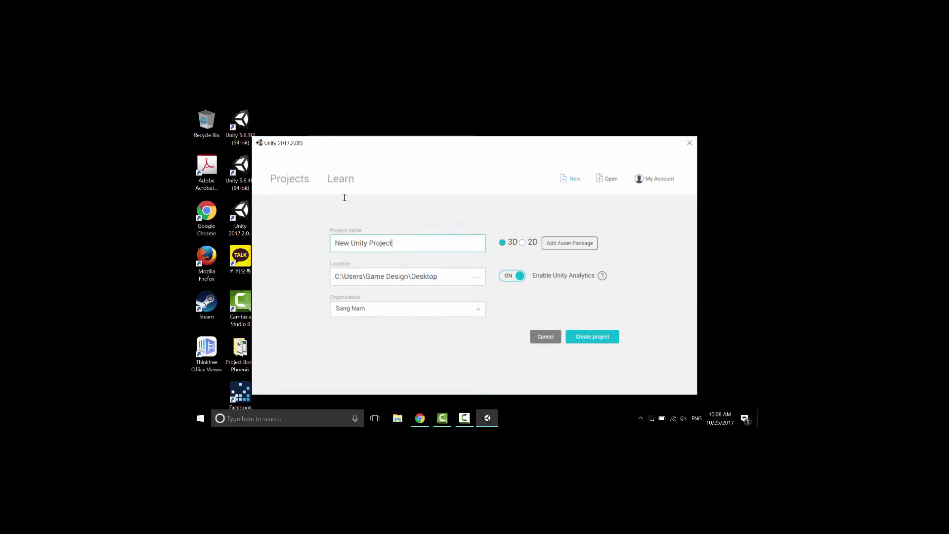
{"action": "type", "text": "AR"}
{"action": "key", "text": "BackSpace"}
{"action": "key", "text": "BackSpace"}
{"action": "type", "text": "AR_te"}
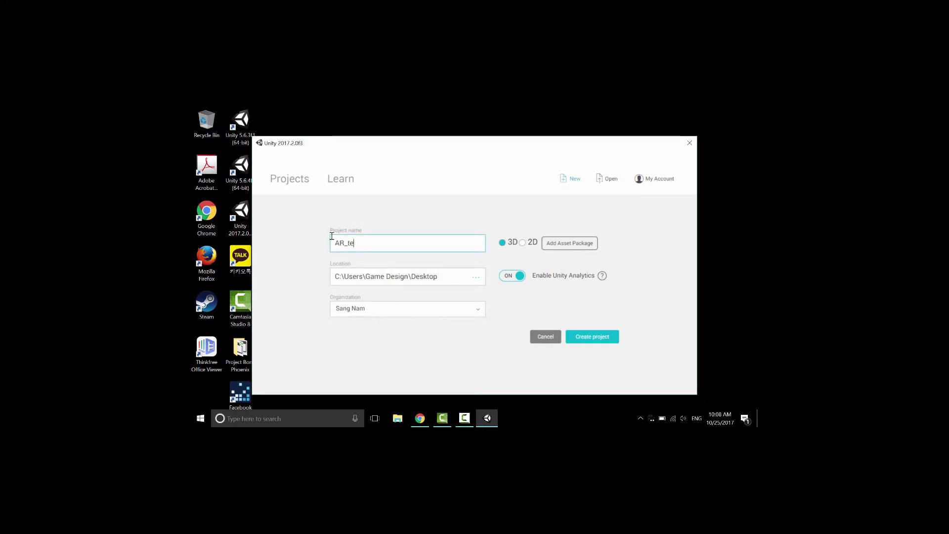
{"action": "type", "text": "st"}
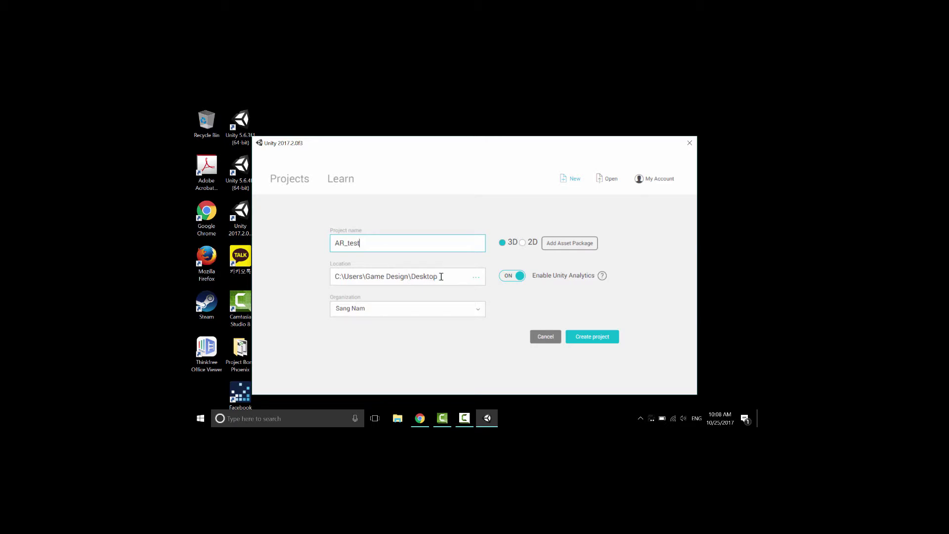
{"action": "left_click_drag", "start_coordinate": [441, 276], "coordinate": [412, 275]}
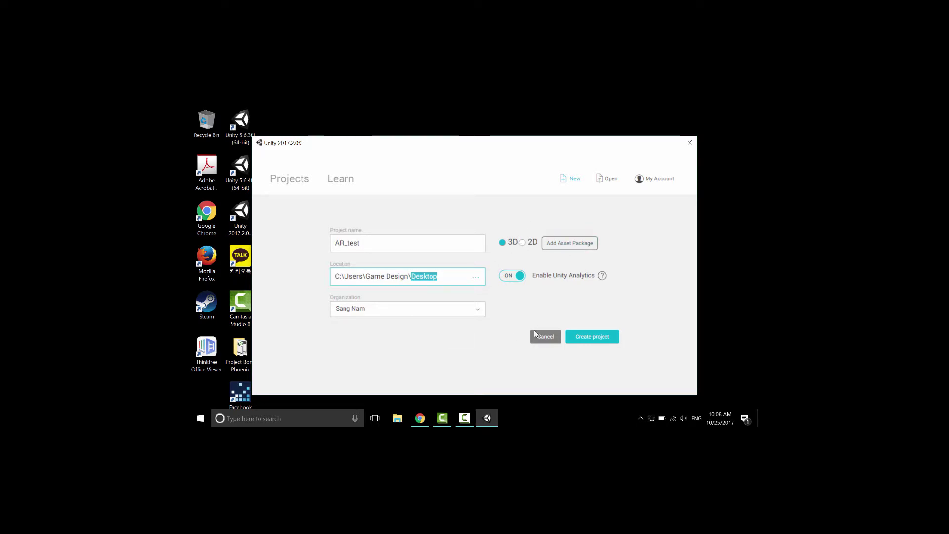
{"action": "left_click", "coordinate": [596, 339]}
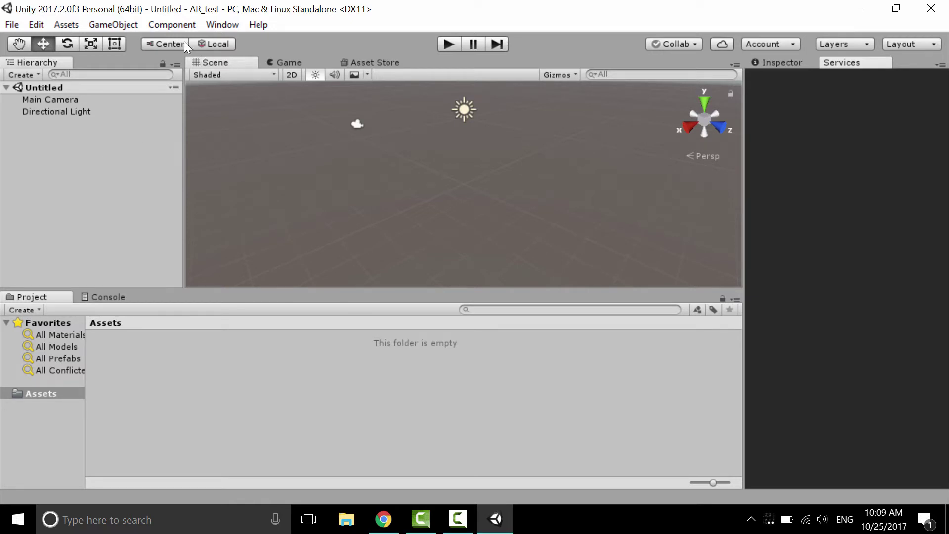
- Glance at the Game view, replace the Services panel with the Inspector, and return to the Scene view
{"action": "left_click", "coordinate": [286, 63]}
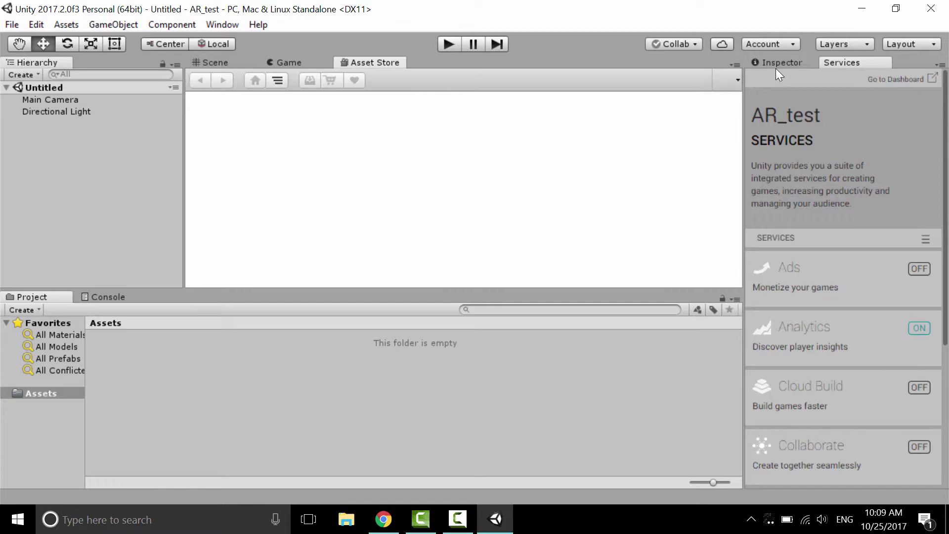
{"action": "left_click", "coordinate": [776, 65]}
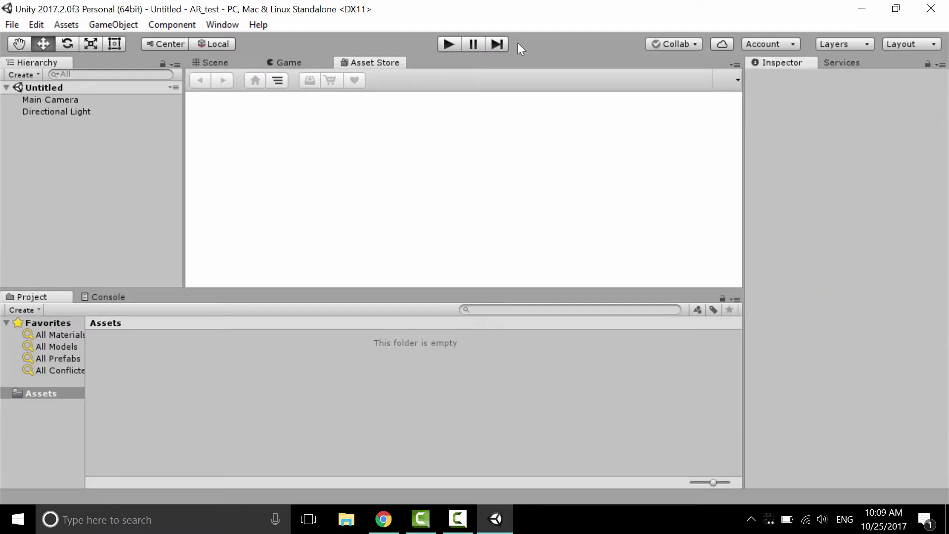
{"action": "left_click", "coordinate": [203, 63]}
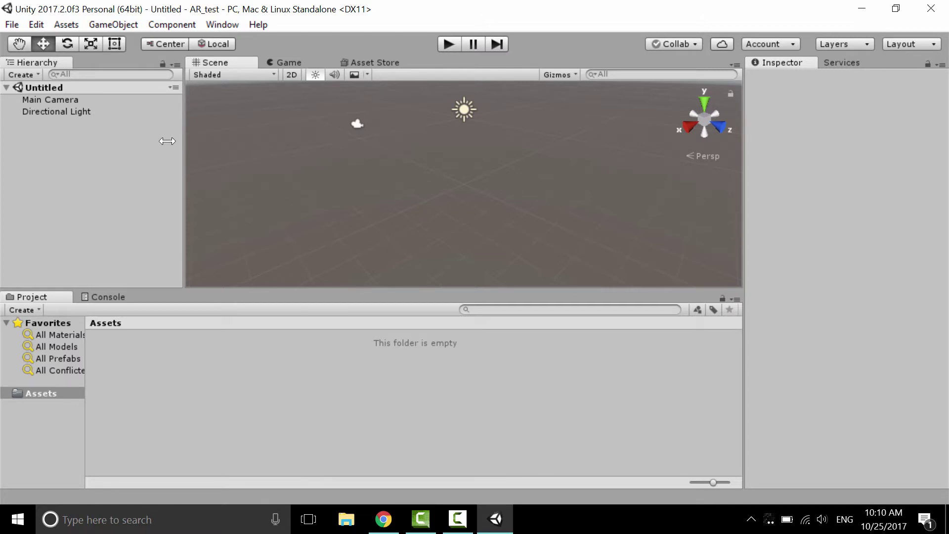
- Compare the Main Camera (position 0, 1, -10) and Directional Light (rotation 50, -30, 0) in the Inspector
{"action": "left_click", "coordinate": [82, 104]}
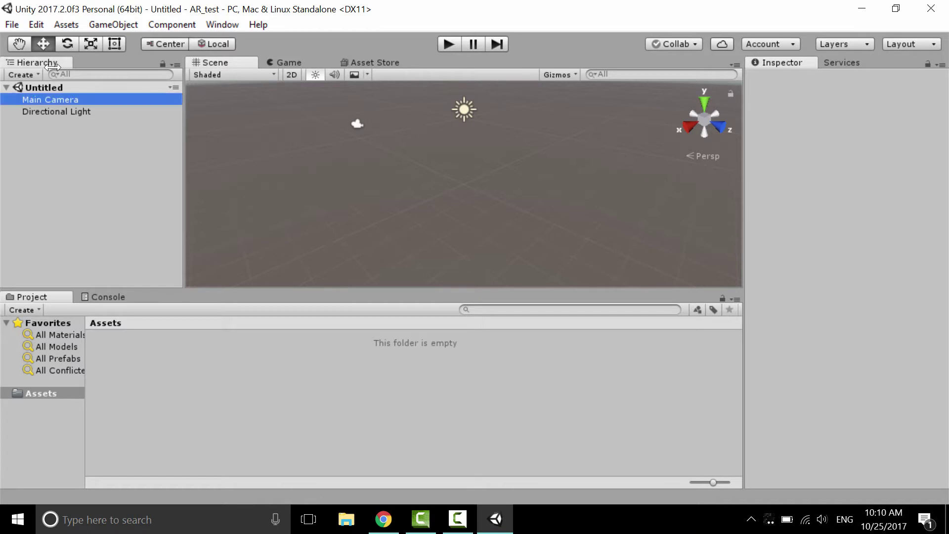
{"action": "left_click", "coordinate": [74, 114]}
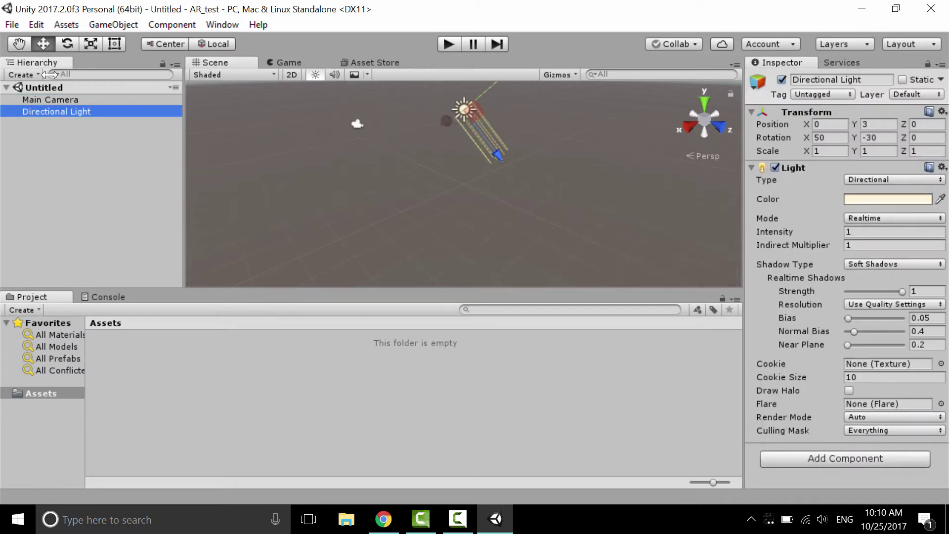
{"action": "left_click", "coordinate": [69, 99]}
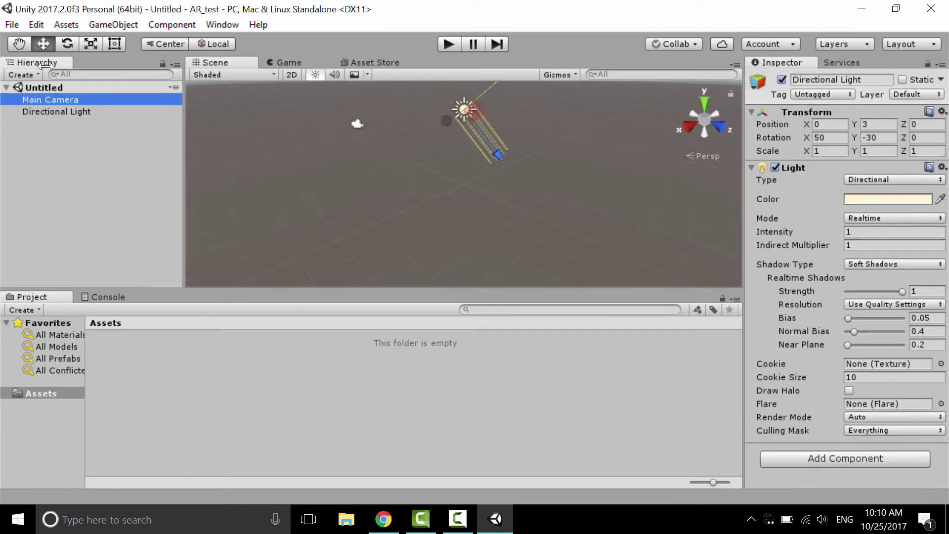
{"action": "key", "text": "Down"}
{"action": "key", "text": "Up"}
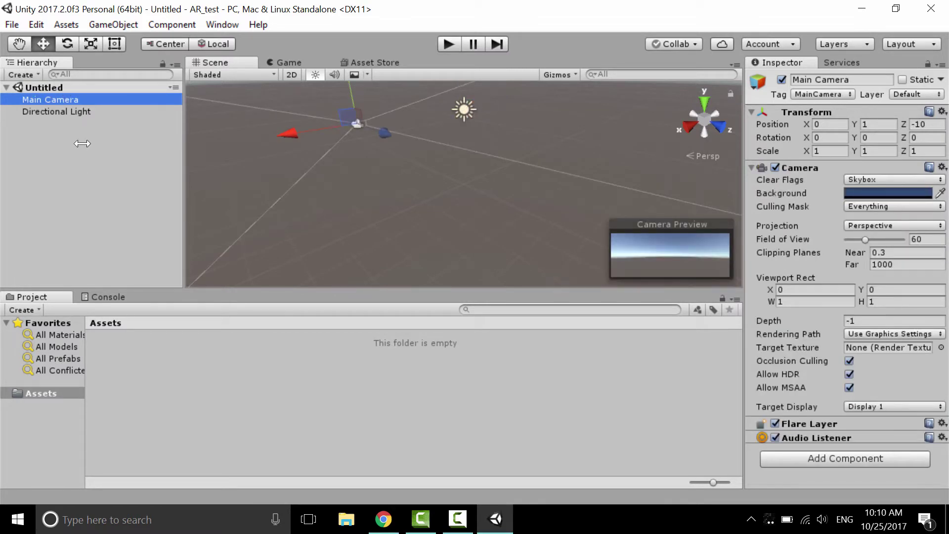
{"action": "left_click", "coordinate": [64, 111]}
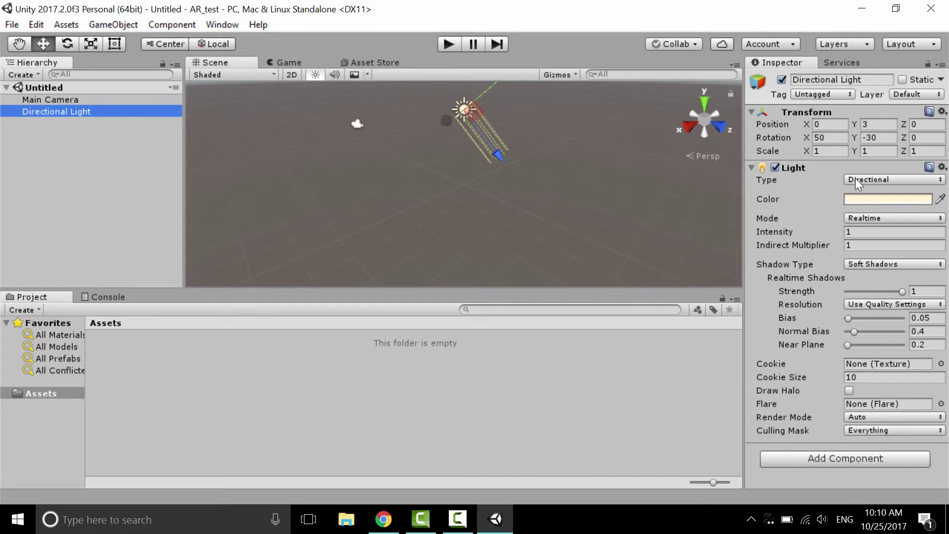
{"action": "left_click", "coordinate": [70, 99]}
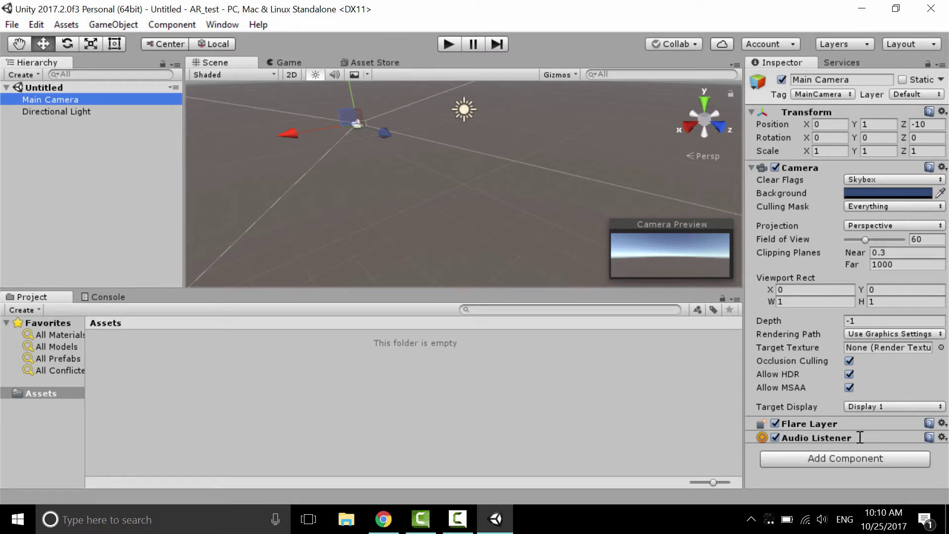
{"action": "left_click", "coordinate": [43, 112]}
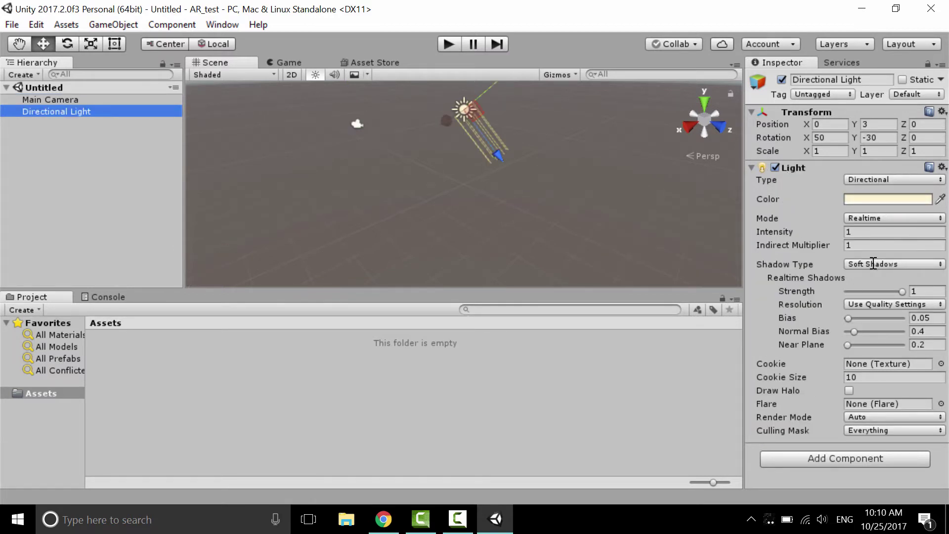
{"action": "left_click", "coordinate": [117, 100]}
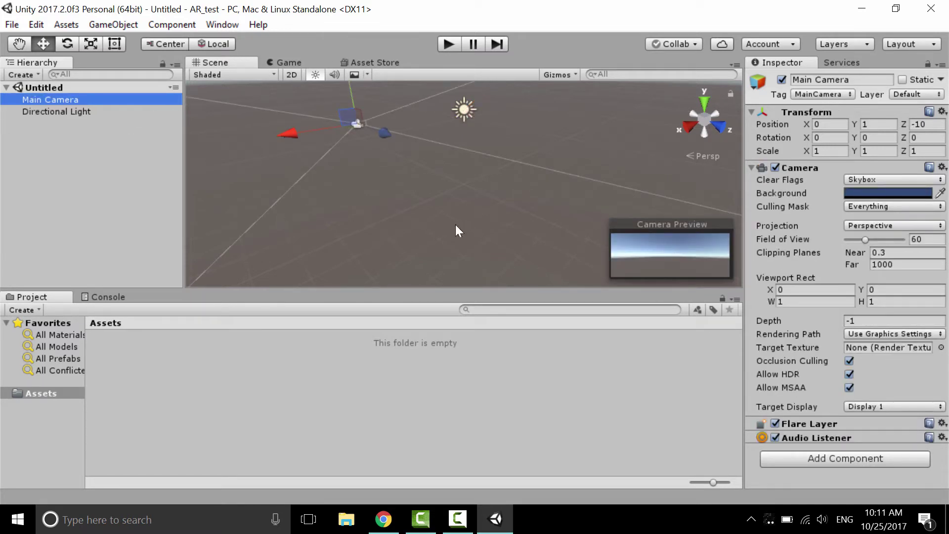
{"action": "left_click", "coordinate": [73, 99]}
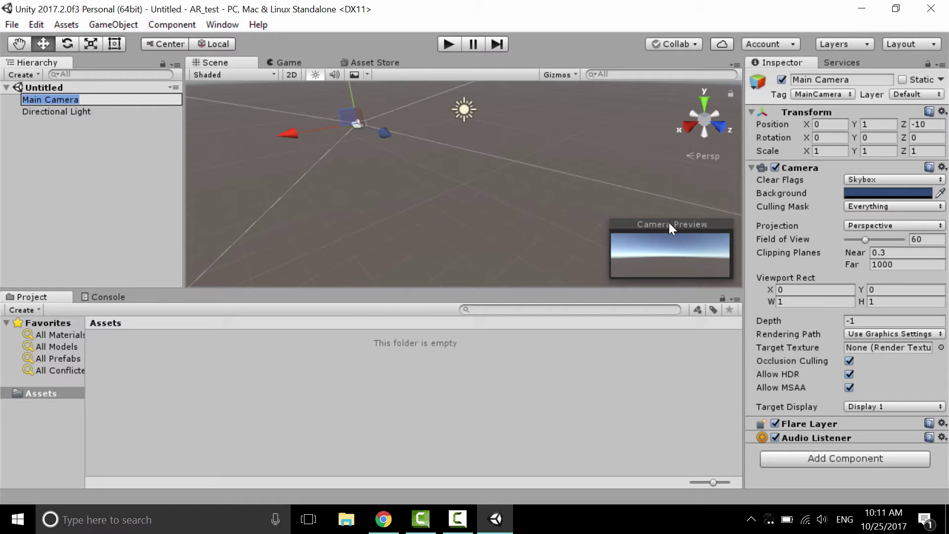
- Preview the Main Camera's Game view briefly, then go back to the Scene view
{"action": "left_click", "coordinate": [288, 60]}
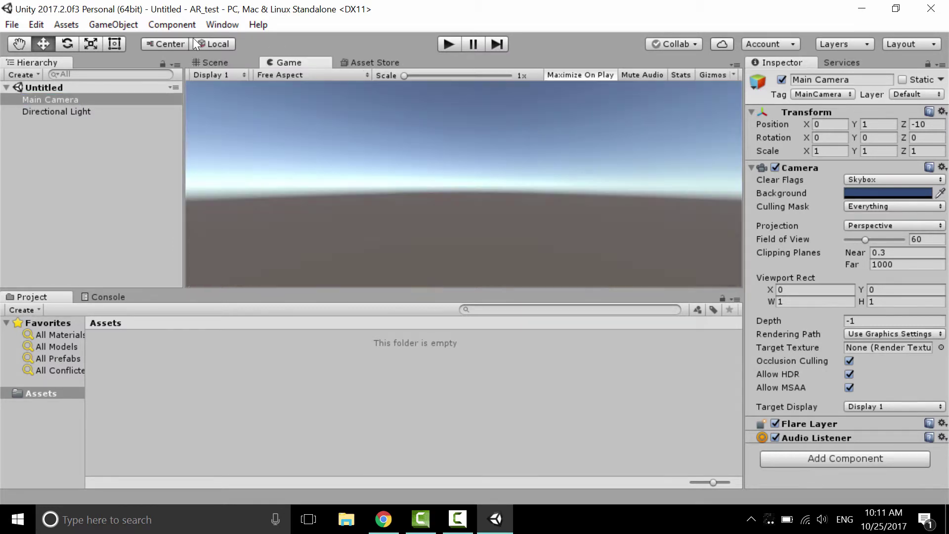
{"action": "left_click", "coordinate": [234, 62]}
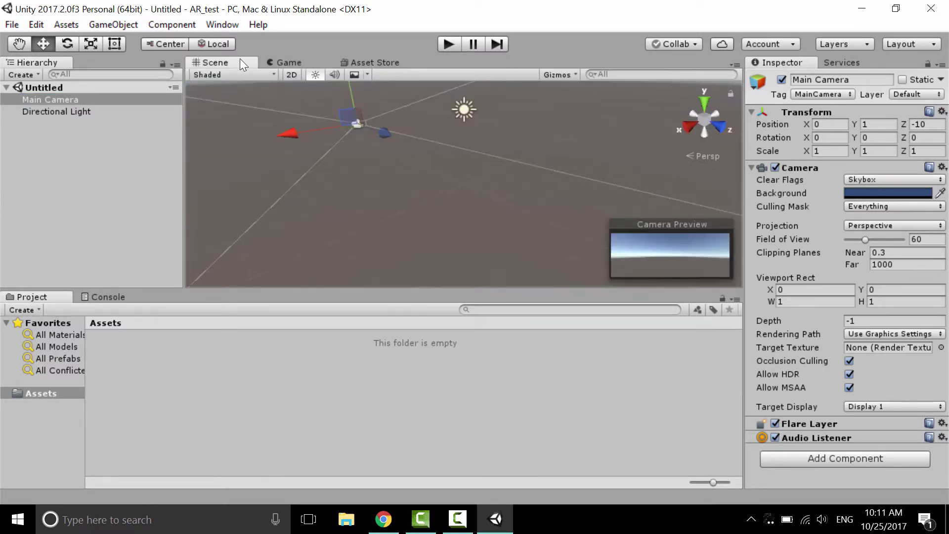
{"action": "left_click", "coordinate": [289, 62]}
{"action": "left_click", "coordinate": [212, 62]}
- Frame the Directional Light in the scene and compare it with the Main Camera
{"action": "left_click", "coordinate": [56, 112]}
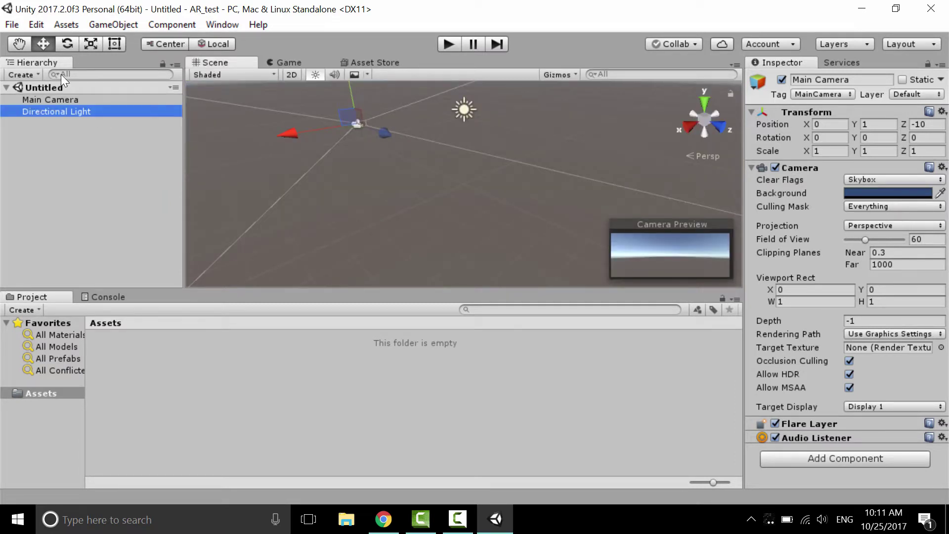
{"action": "key", "text": "f"}
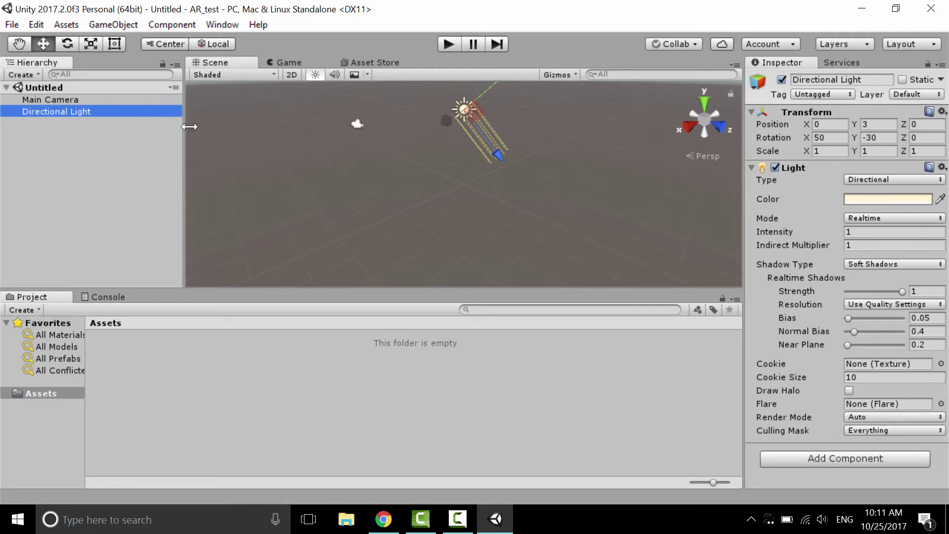
{"action": "left_click", "coordinate": [167, 99]}
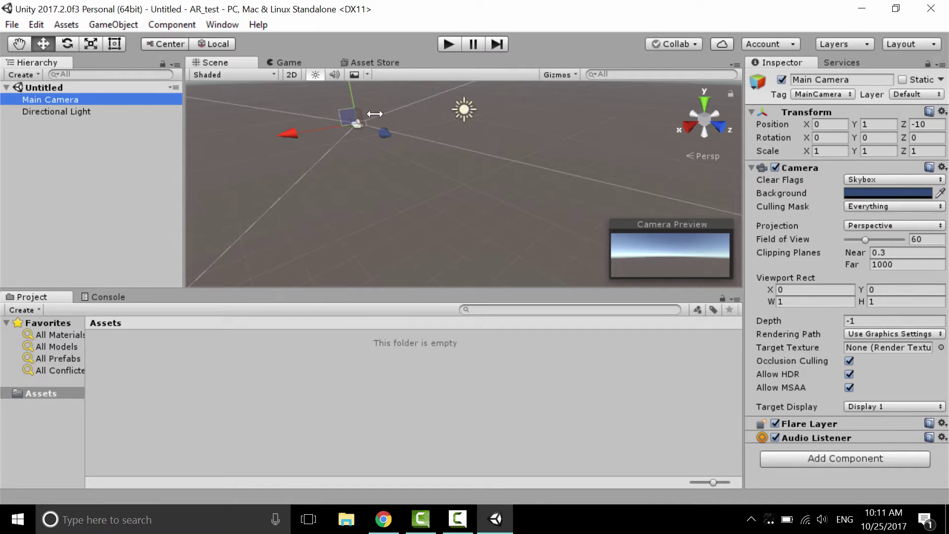
{"action": "left_click", "coordinate": [464, 107]}
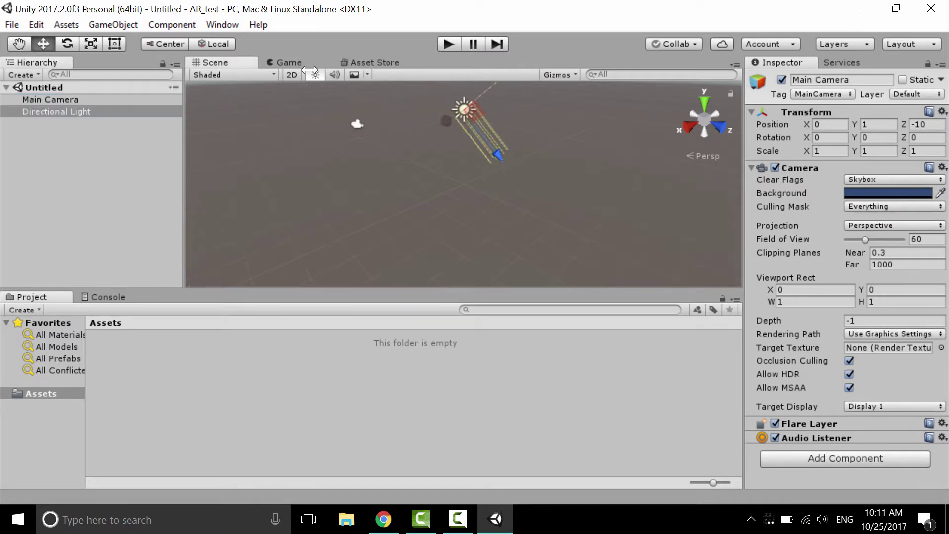
{"action": "left_click", "coordinate": [358, 123]}
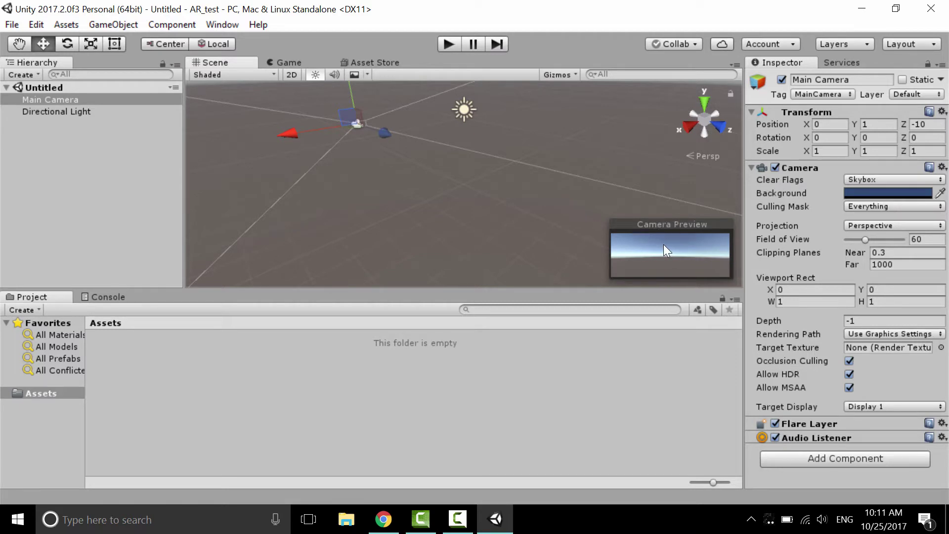
- Experiment with the Directional Light's X rotation, dragging it up to 185
{"action": "left_click", "coordinate": [67, 111]}
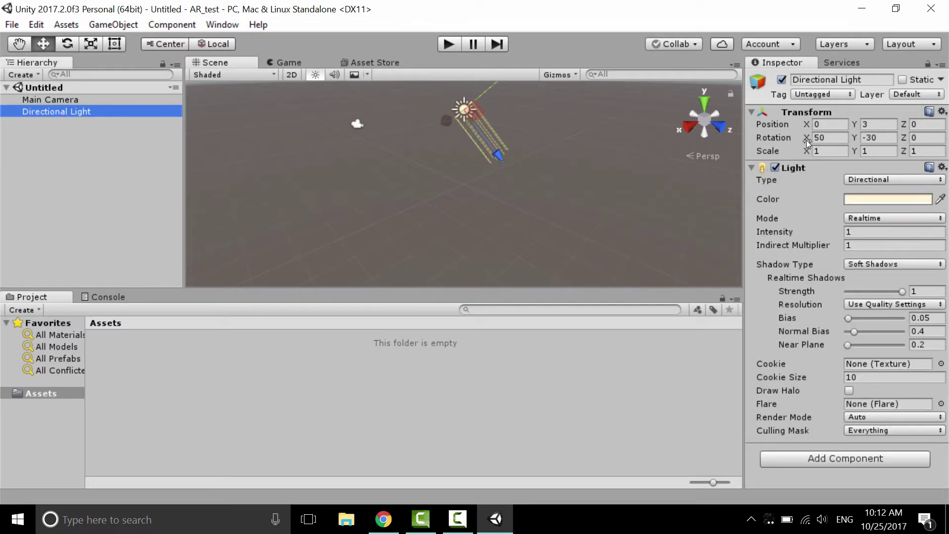
{"action": "left_click_drag", "start_coordinate": [807, 144], "coordinate": [447, 103]}
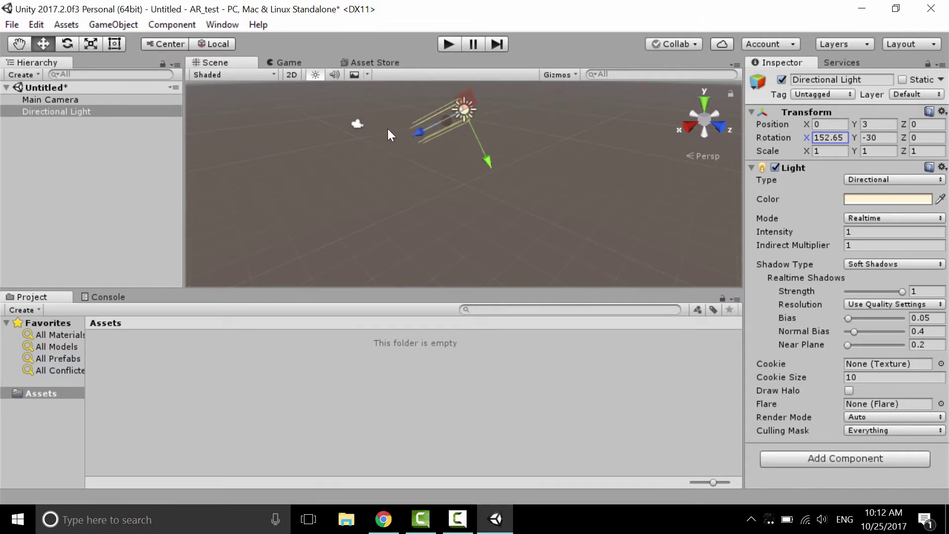
{"action": "left_click", "coordinate": [111, 99]}
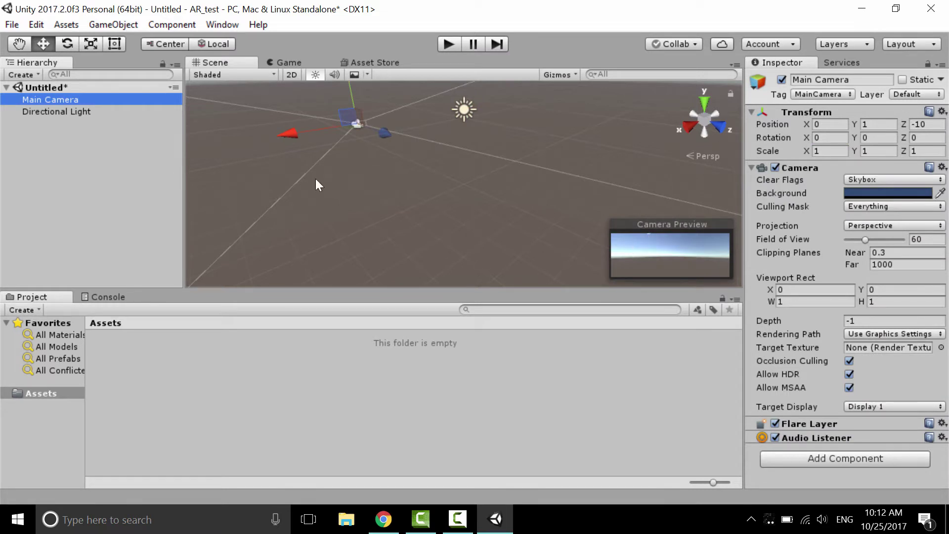
{"action": "double_click", "coordinate": [56, 112]}
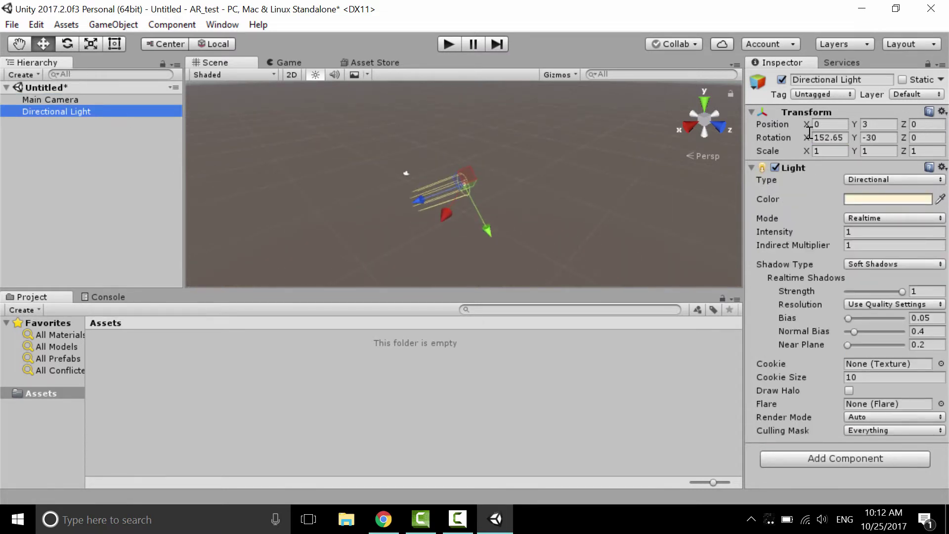
{"action": "left_click_drag", "start_coordinate": [809, 133], "coordinate": [885, 133]}
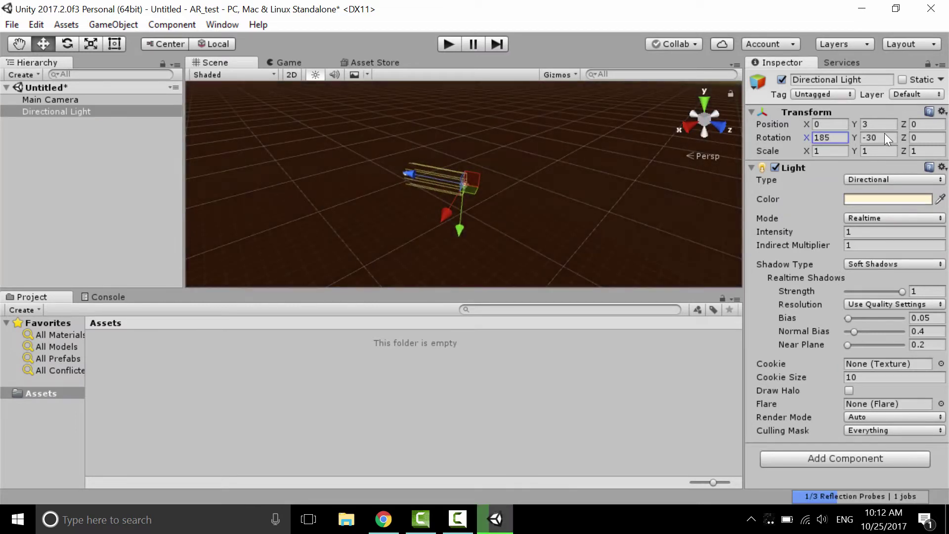
- Select the Main Camera and show its render of sky above brown ground in the Game view
{"action": "double_click", "coordinate": [34, 100]}
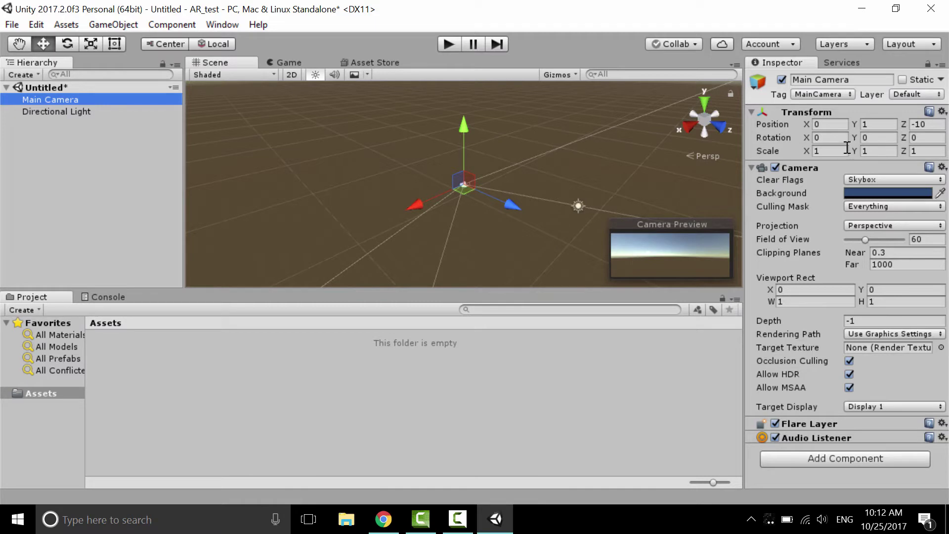
{"action": "left_click", "coordinate": [101, 114]}
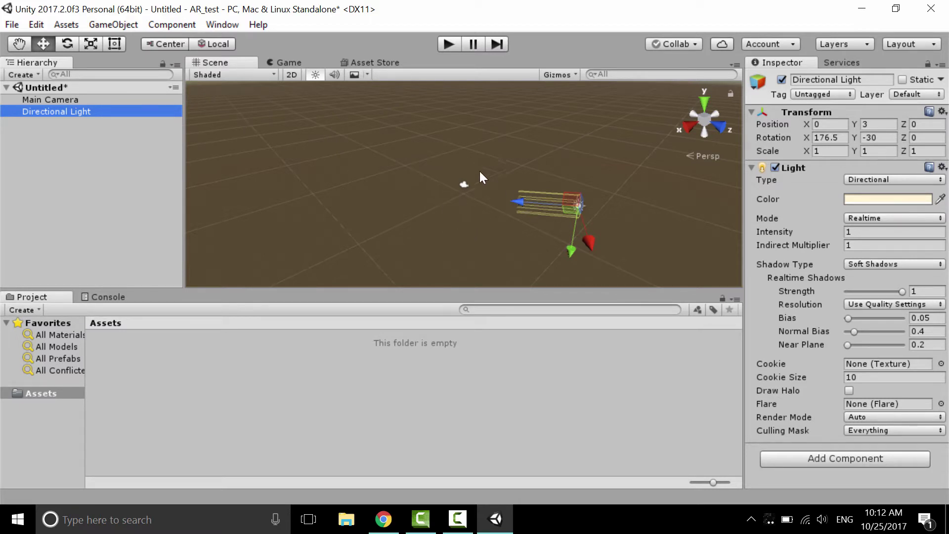
{"action": "left_click", "coordinate": [67, 99]}
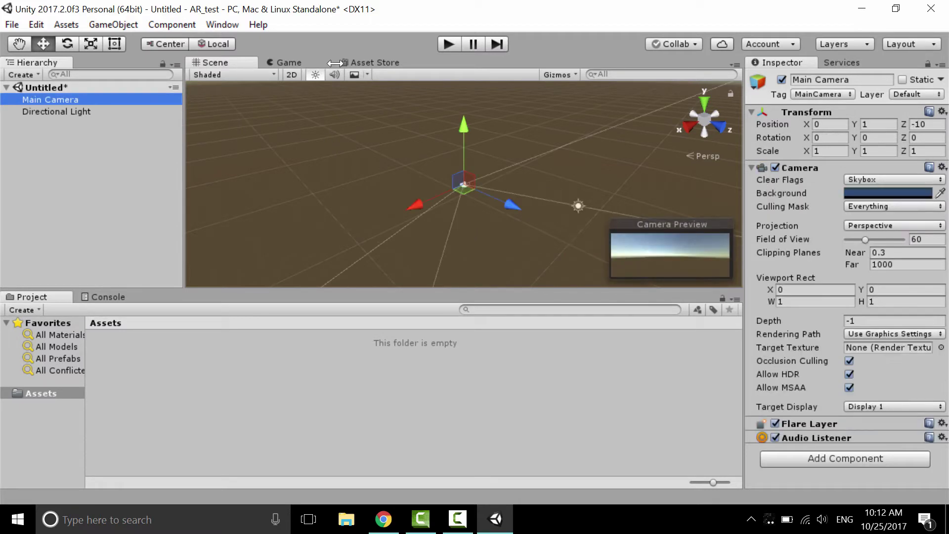
{"action": "left_click", "coordinate": [296, 62]}
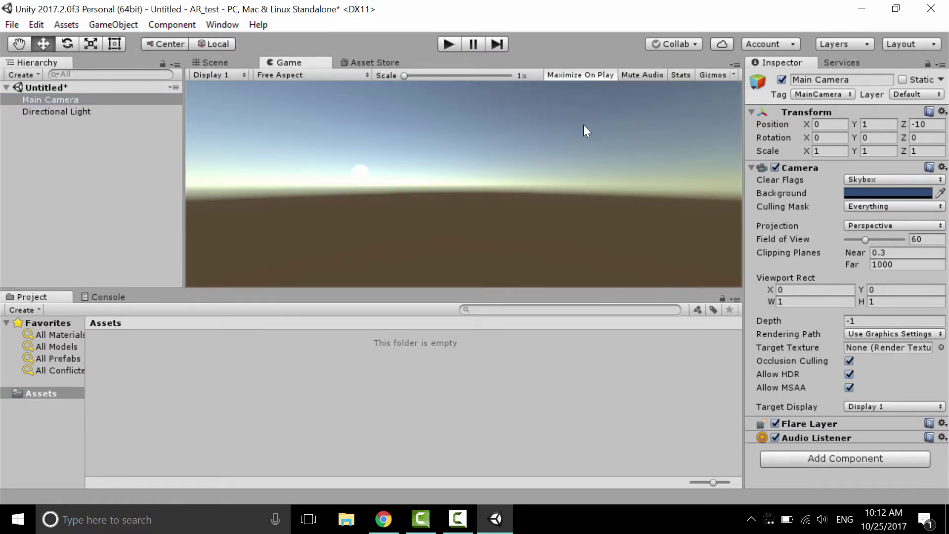
- Set the Directional Light's Transform Rotation X back to 50
{"action": "left_click", "coordinate": [139, 110]}
{"action": "left_click_drag", "start_coordinate": [806, 138], "coordinate": [846, 137]}
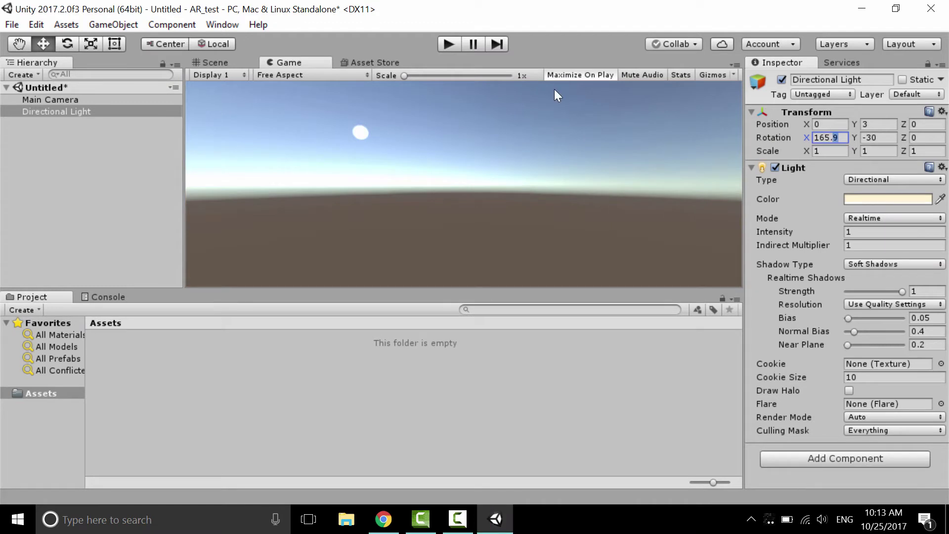
{"action": "key", "text": "shift+Home"}
{"action": "key", "text": "Delete"}
{"action": "key", "text": "Delete"}
{"action": "key", "text": "Delete"}
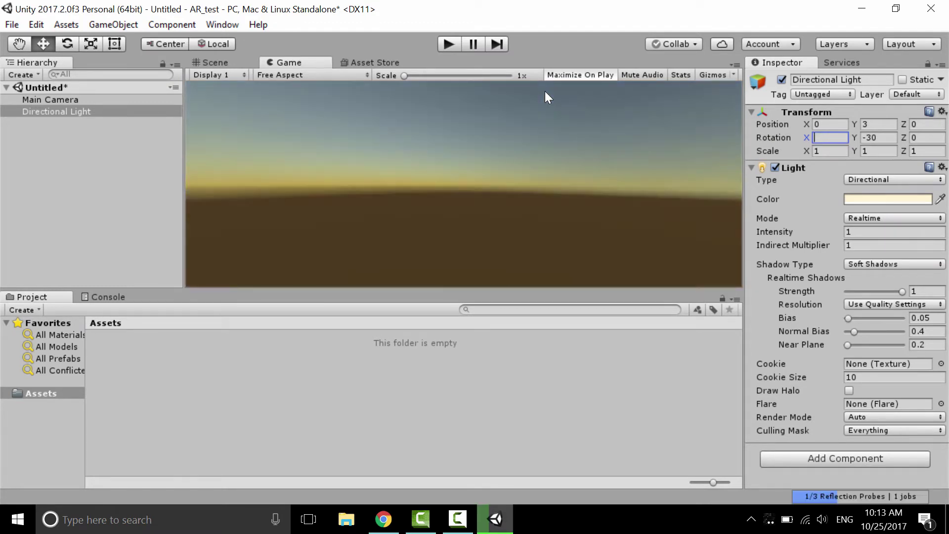
{"action": "type", "text": "30"}
{"action": "key", "text": "BackSpace"}
{"action": "key", "text": "BackSpace"}
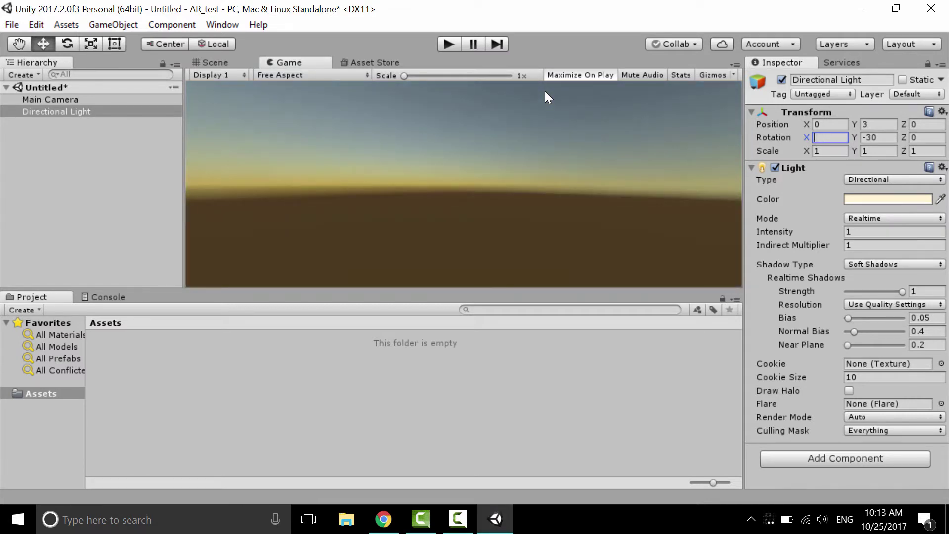
{"action": "type", "text": "50"}
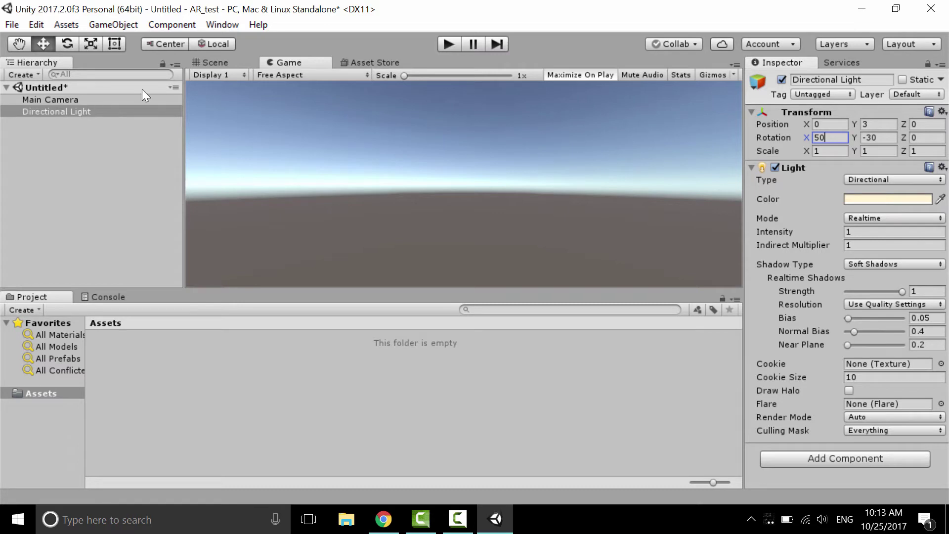
- Return to the Scene view with nothing selected, then bring forward the Vuforia Developer Portal in Chrome
{"action": "left_click", "coordinate": [212, 63]}
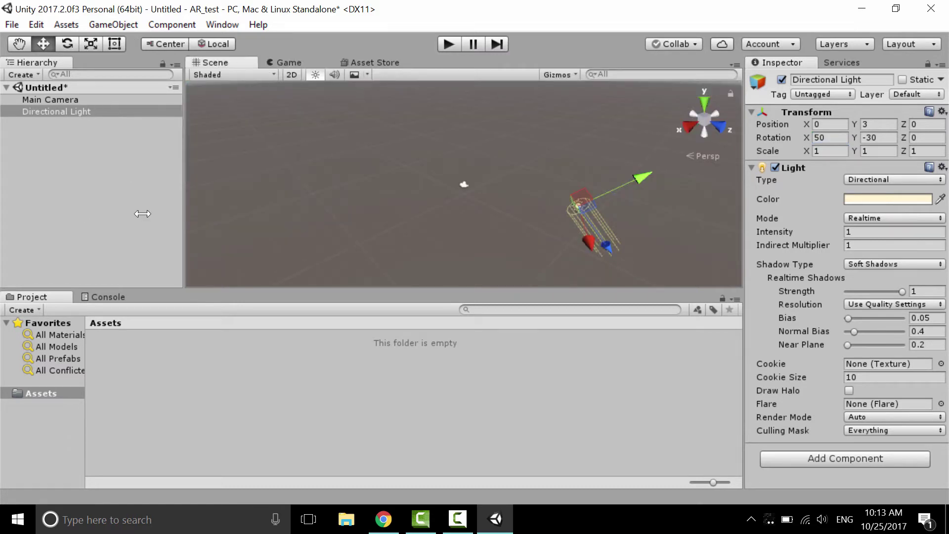
{"action": "left_click", "coordinate": [297, 159]}
{"action": "scroll", "coordinate": [297, 159], "scroll_direction": "down", "scroll_amount": 2}
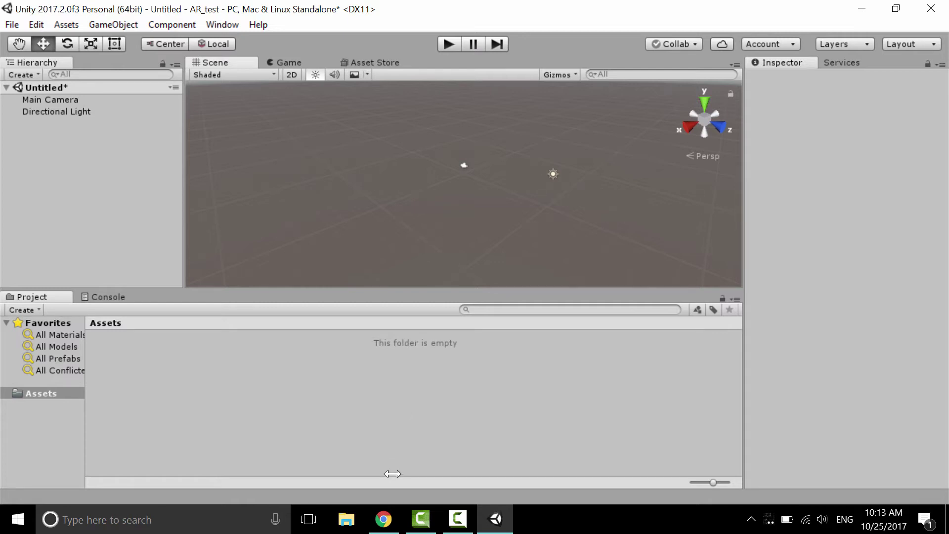
{"action": "left_click", "coordinate": [383, 517]}
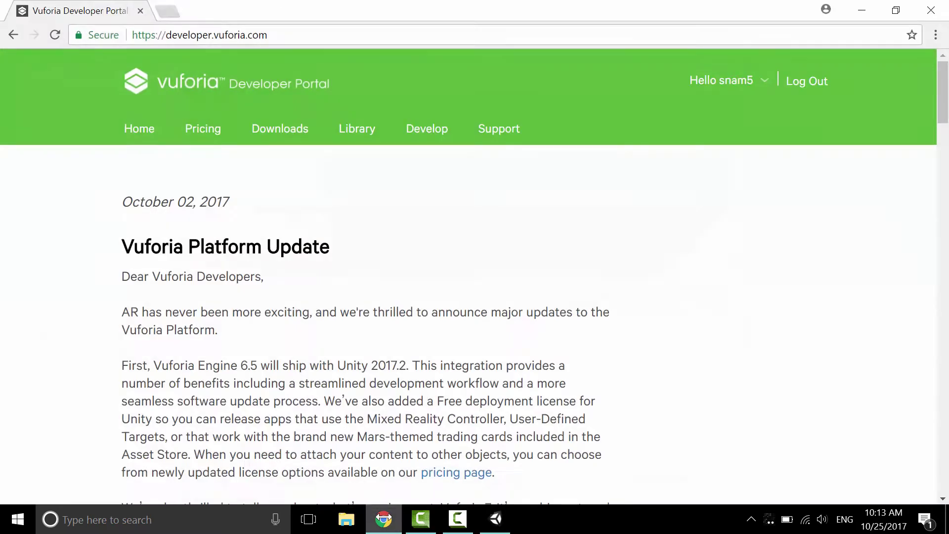
- Load vuforia.com in Chrome
{"action": "left_click", "coordinate": [287, 35]}
{"action": "type", "text": "vufot"}
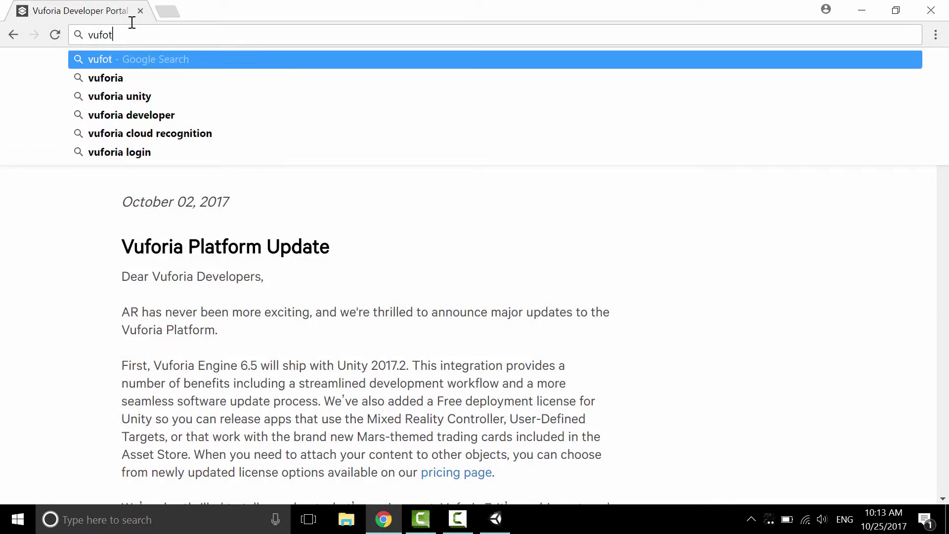
{"action": "key", "text": "BackSpace"}
{"action": "type", "text": "ria.com"}
{"action": "key", "text": "Return"}
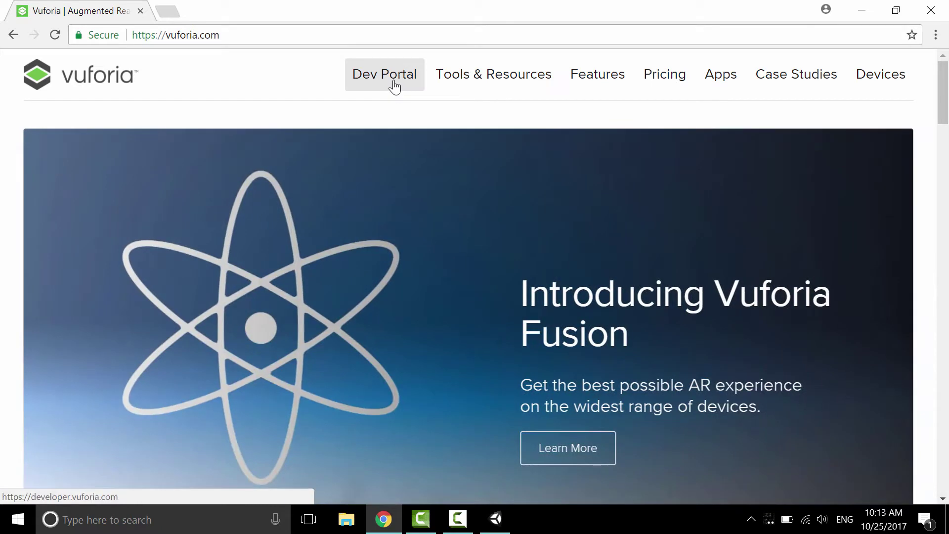
- Open the Developer Portal's SDK Downloads page, scroll the list, and return to Unity
{"action": "left_click", "coordinate": [394, 84]}
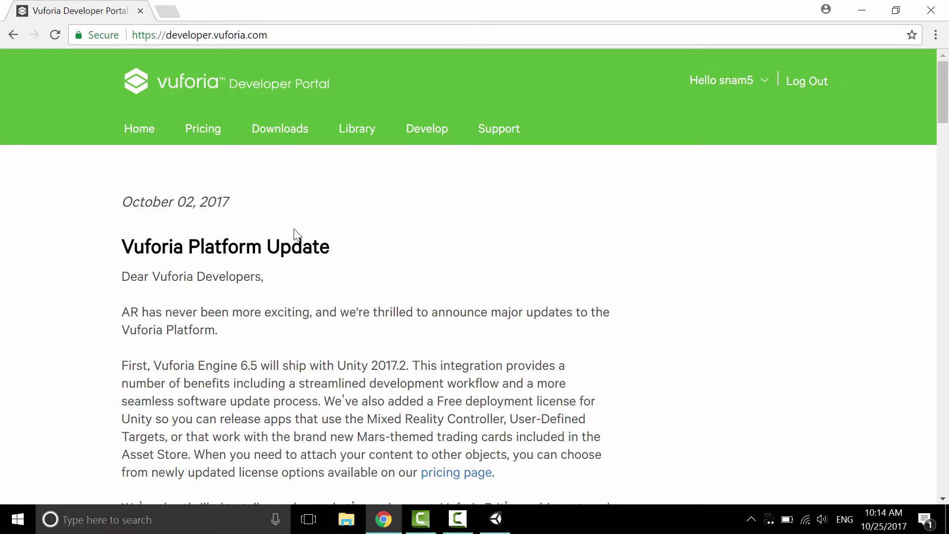
{"action": "left_click", "coordinate": [269, 132]}
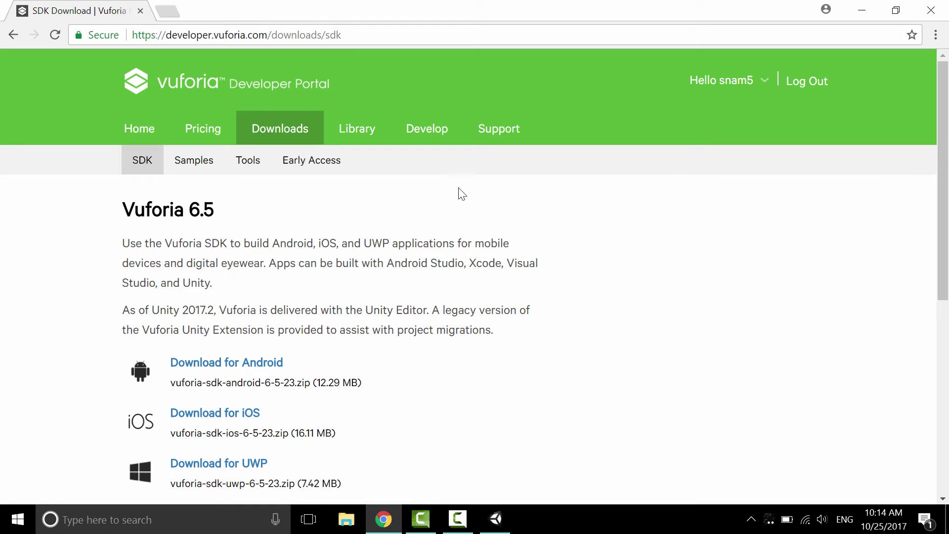
{"action": "left_click_drag", "start_coordinate": [941, 191], "coordinate": [936, 284]}
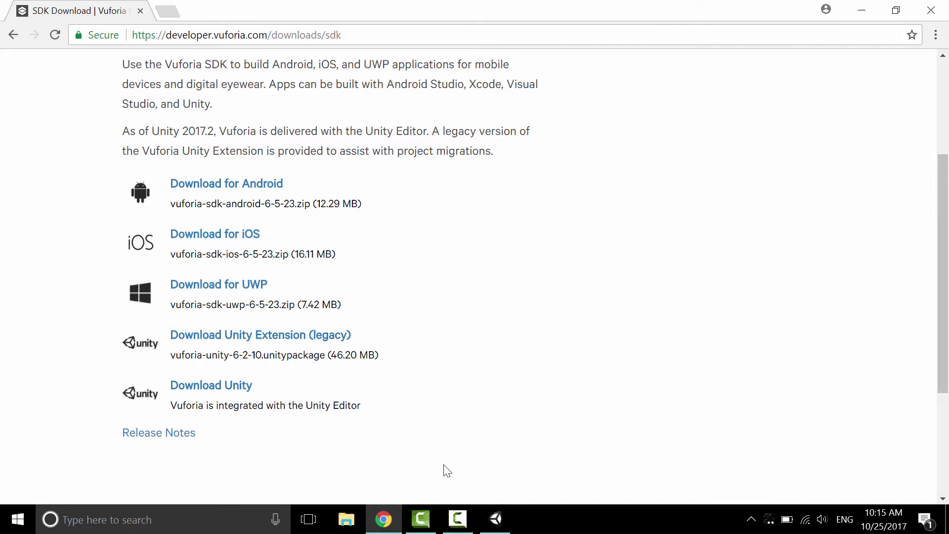
{"action": "left_click", "coordinate": [495, 518]}
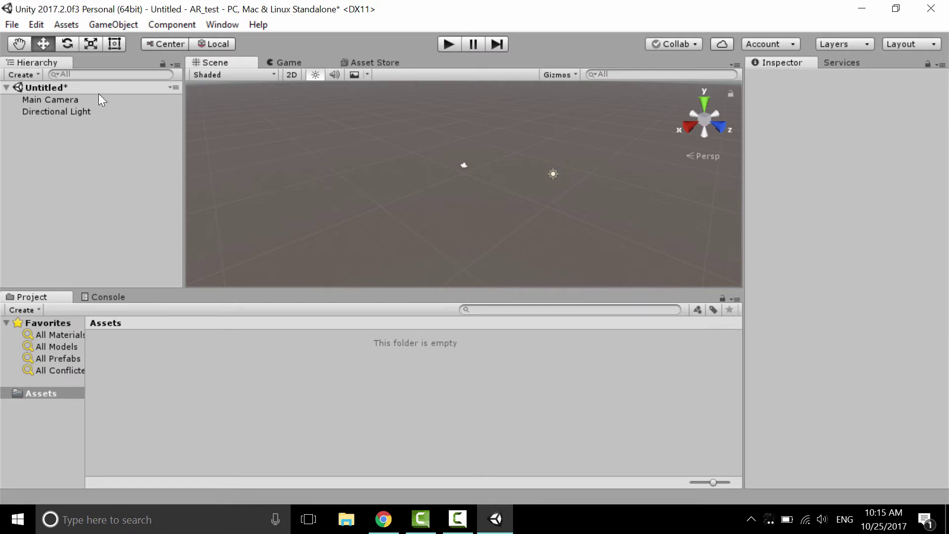
- Look through the GameObject menu without adding anything, then select the Main Camera
{"action": "left_click", "coordinate": [105, 26]}
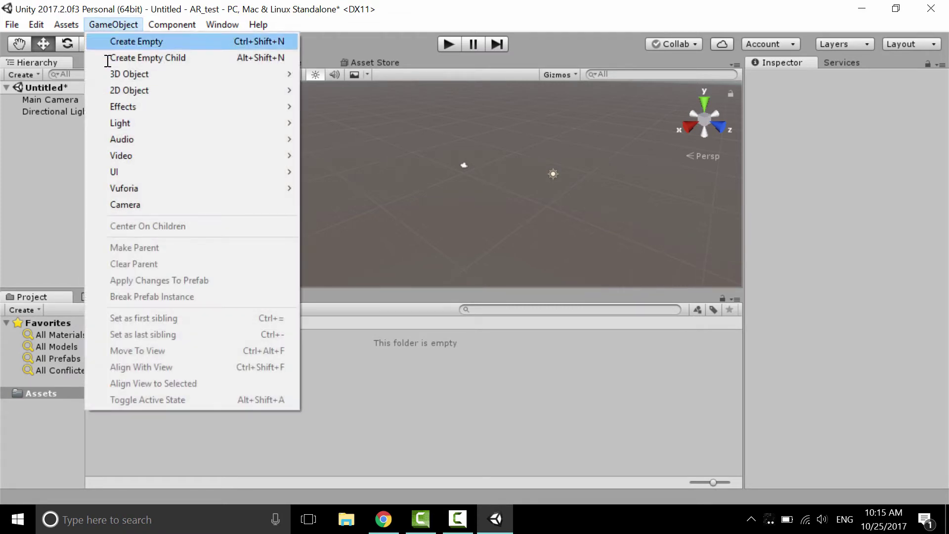
{"action": "mouse_move", "coordinate": [126, 183]}
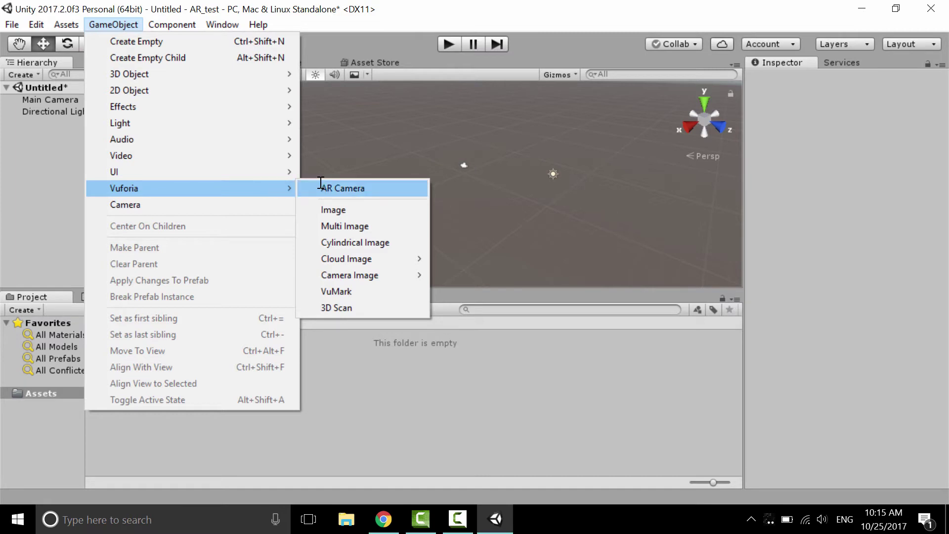
{"action": "left_click", "coordinate": [37, 148]}
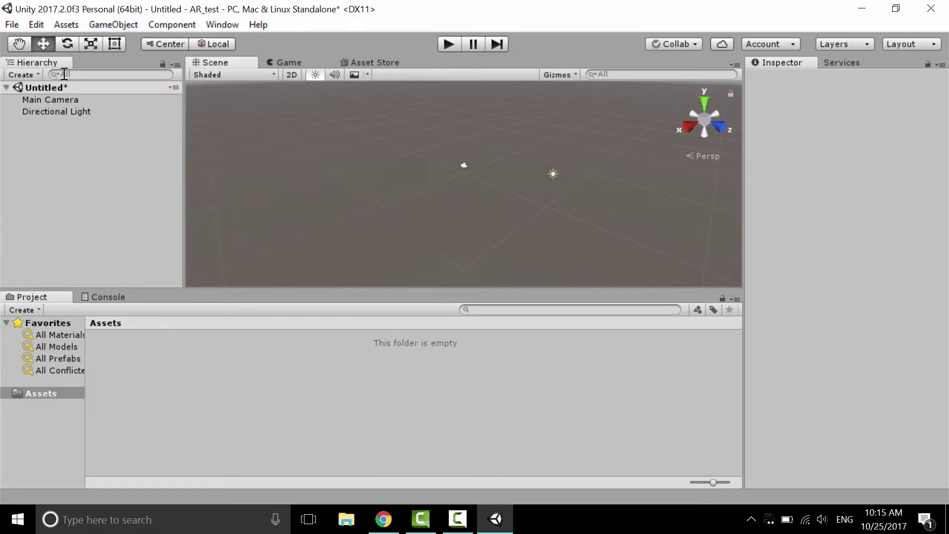
{"action": "left_click", "coordinate": [56, 99]}
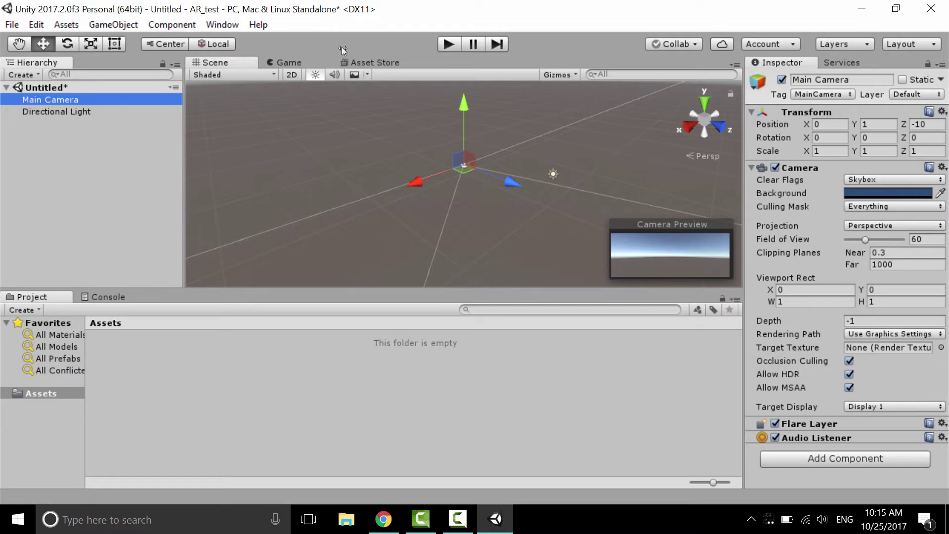
- Add a Vuforia AR Camera via GameObject > Vuforia, bringing up the Import Vuforia Assets prompt
{"action": "left_click", "coordinate": [114, 25]}
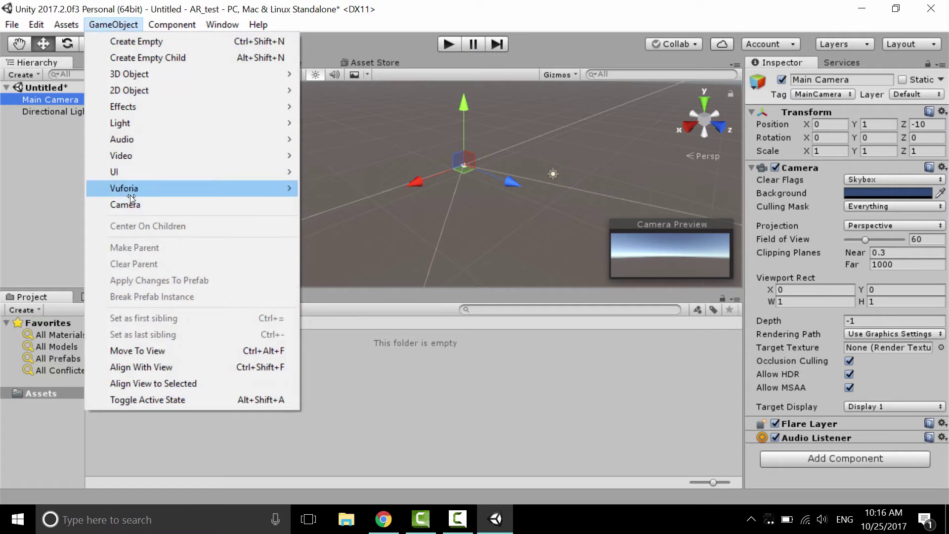
{"action": "left_click", "coordinate": [329, 187]}
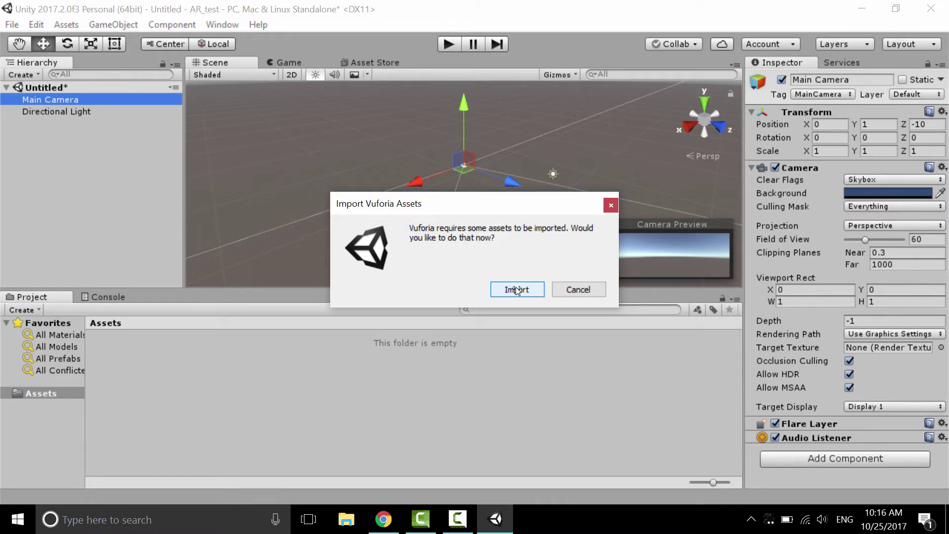
{"action": "left_click", "coordinate": [612, 206]}
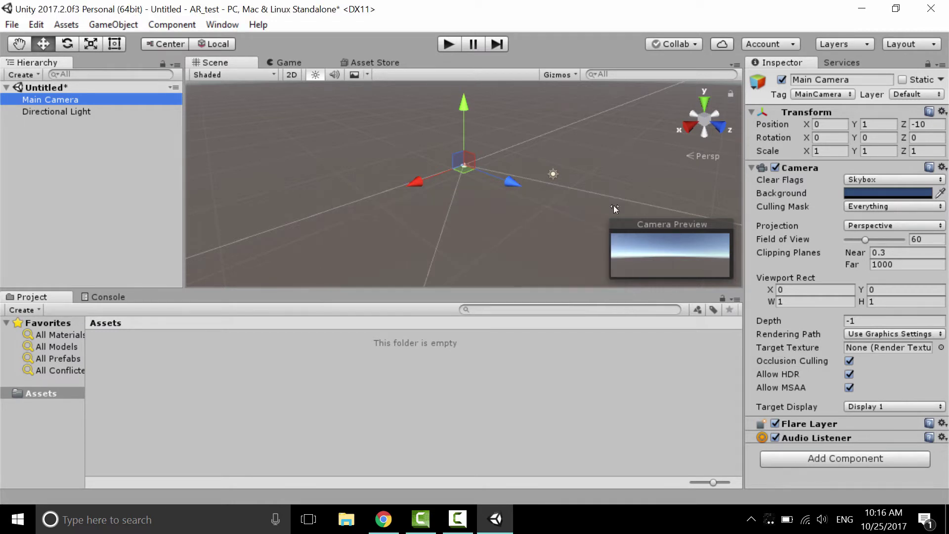
{"action": "left_click", "coordinate": [118, 23]}
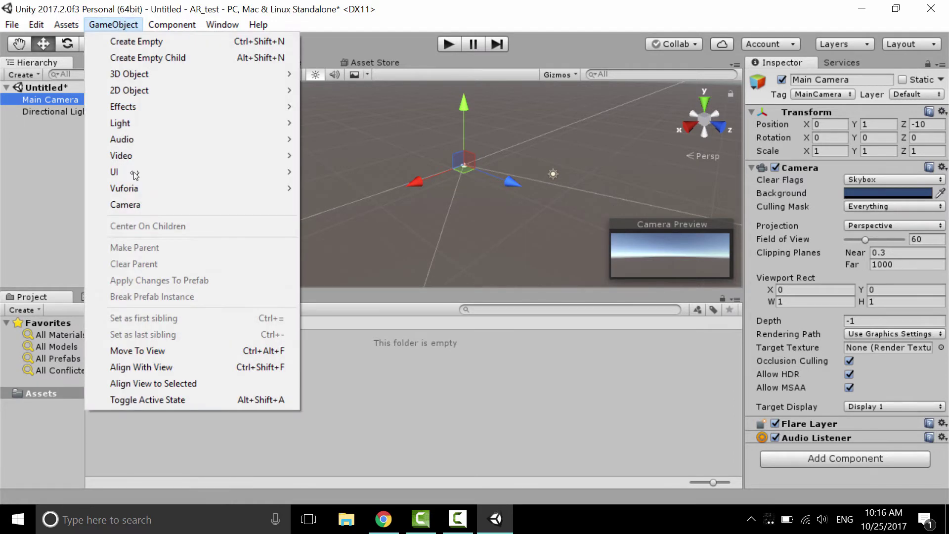
{"action": "mouse_move", "coordinate": [141, 194]}
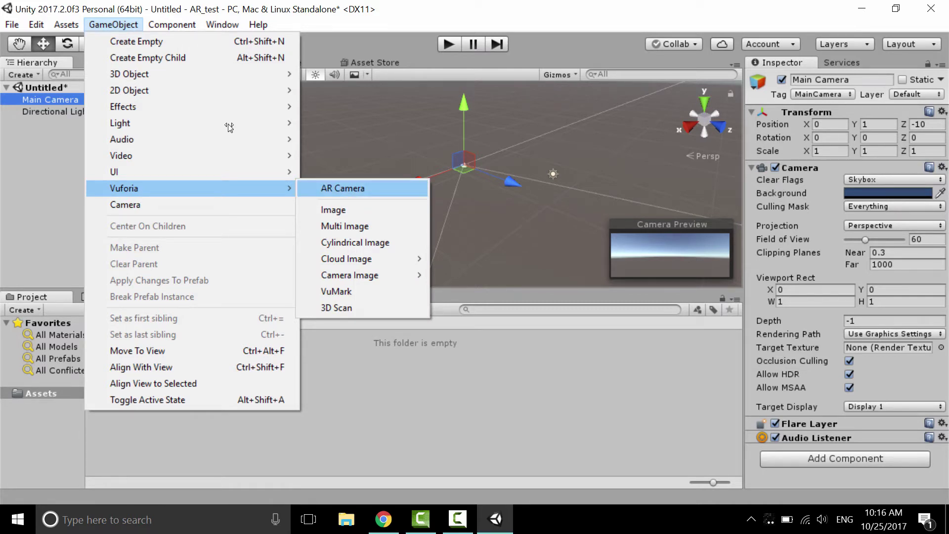
{"action": "left_click", "coordinate": [342, 188]}
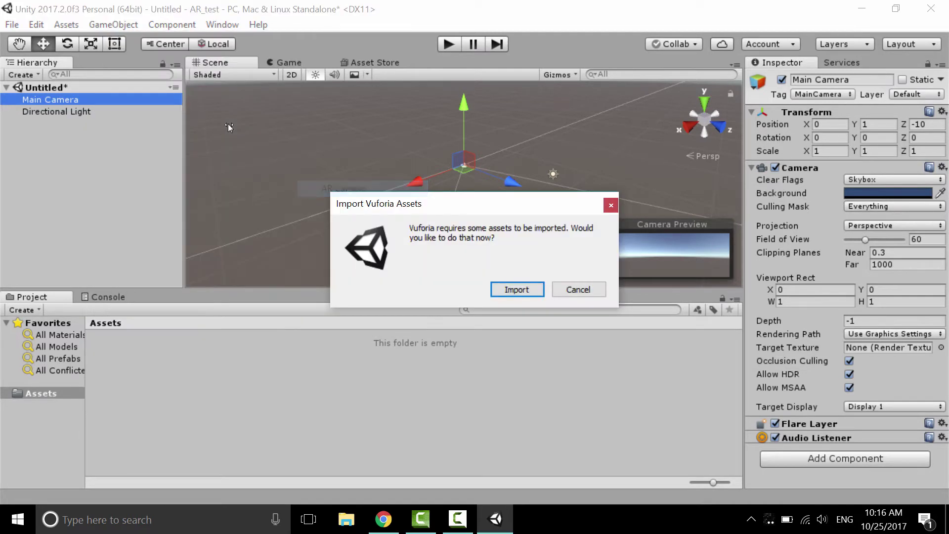
- Import the Vuforia assets, browse the new Editor, StreamingAssets and Vuforia folders, then select ARCamera
{"action": "left_click", "coordinate": [514, 290]}
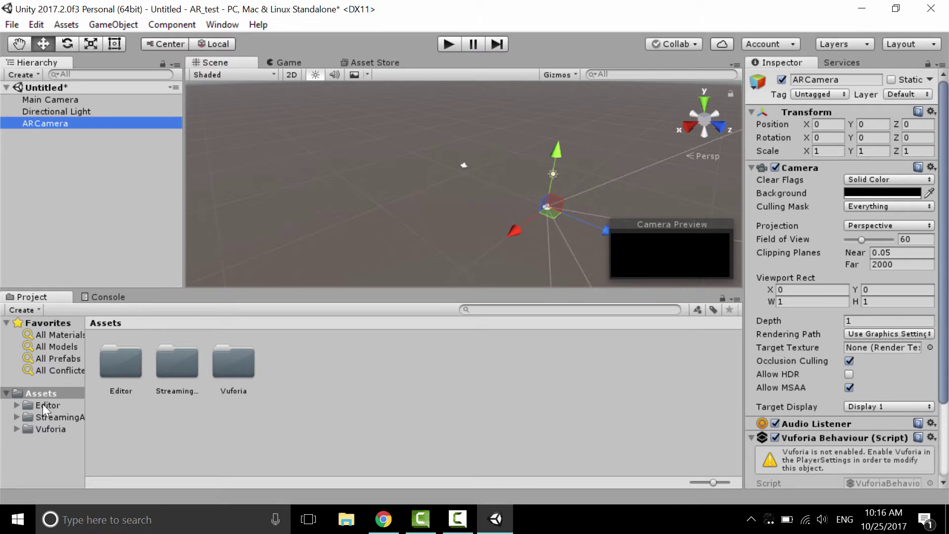
{"action": "left_click", "coordinate": [126, 369]}
{"action": "left_click", "coordinate": [178, 369]}
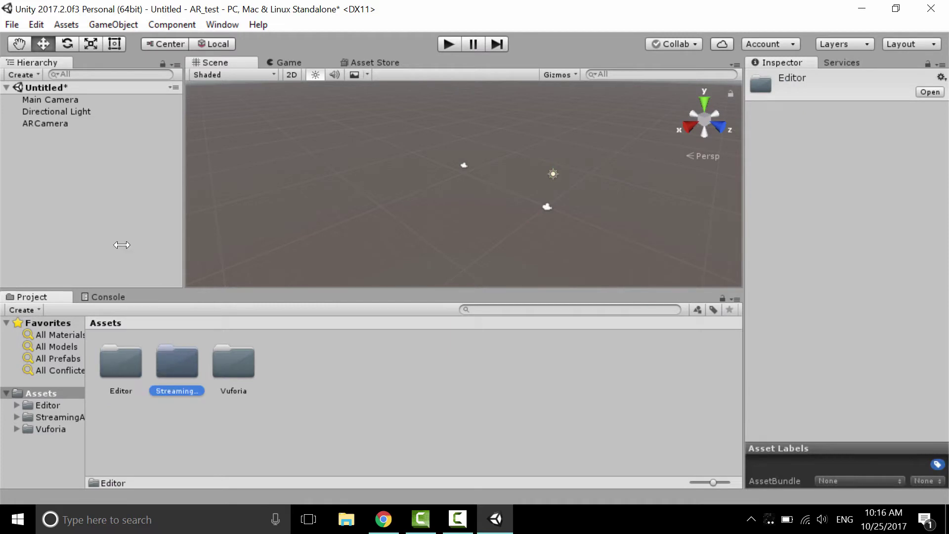
{"action": "left_click", "coordinate": [245, 358]}
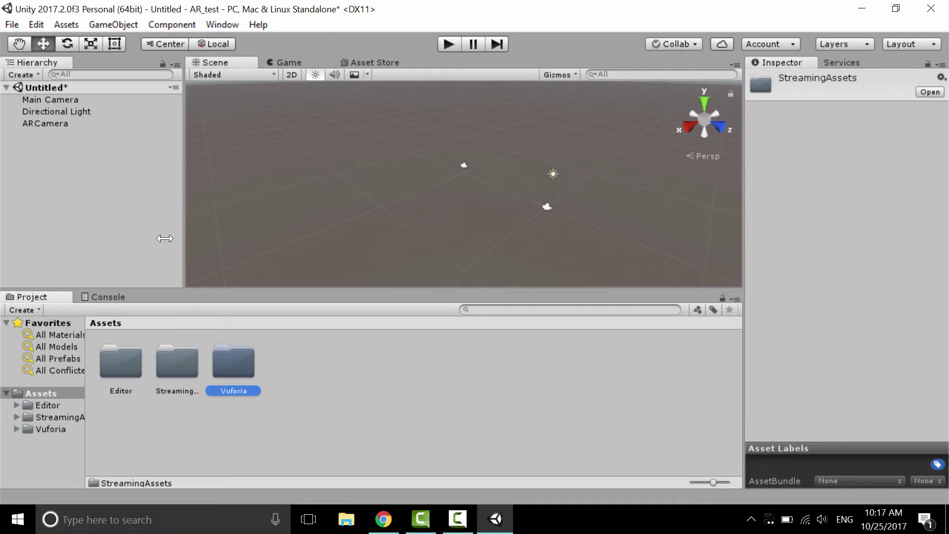
{"action": "left_click", "coordinate": [57, 391]}
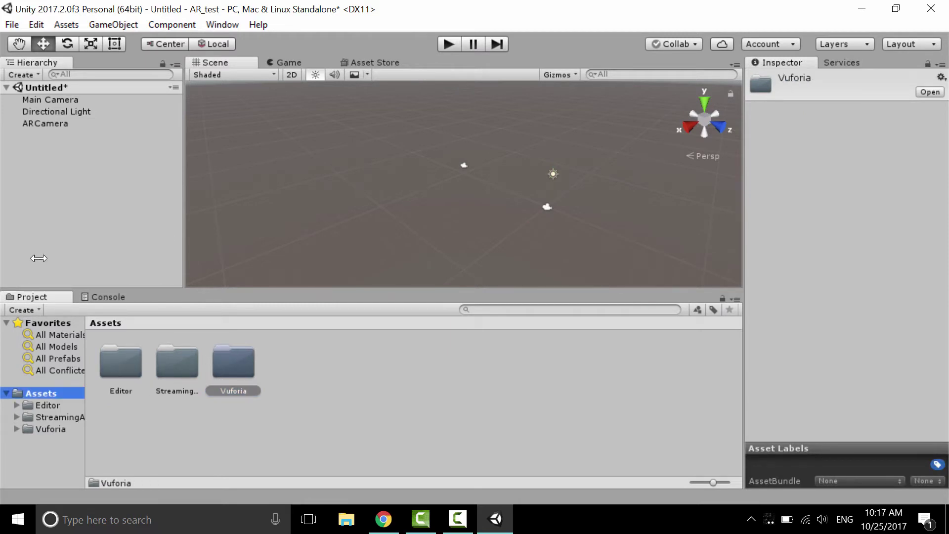
{"action": "left_click", "coordinate": [45, 125]}
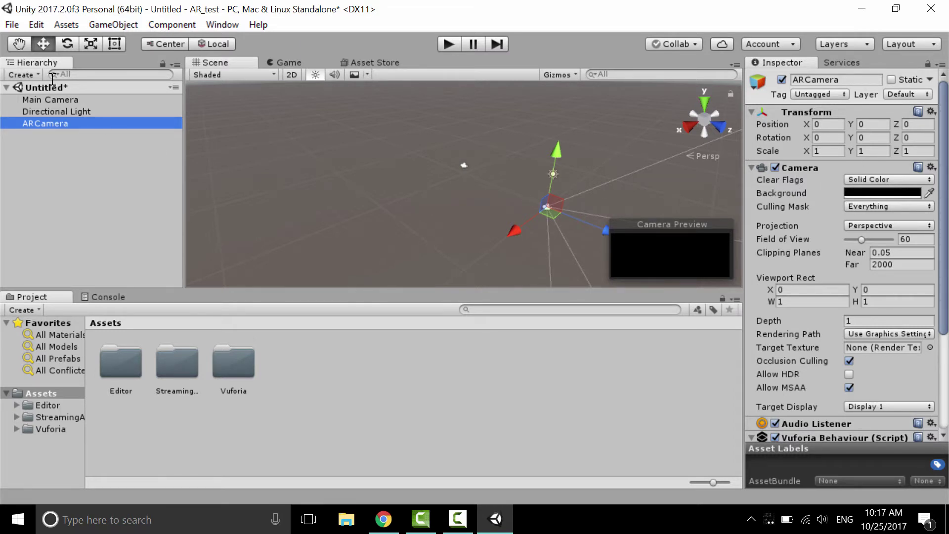
{"action": "left_click", "coordinate": [54, 98]}
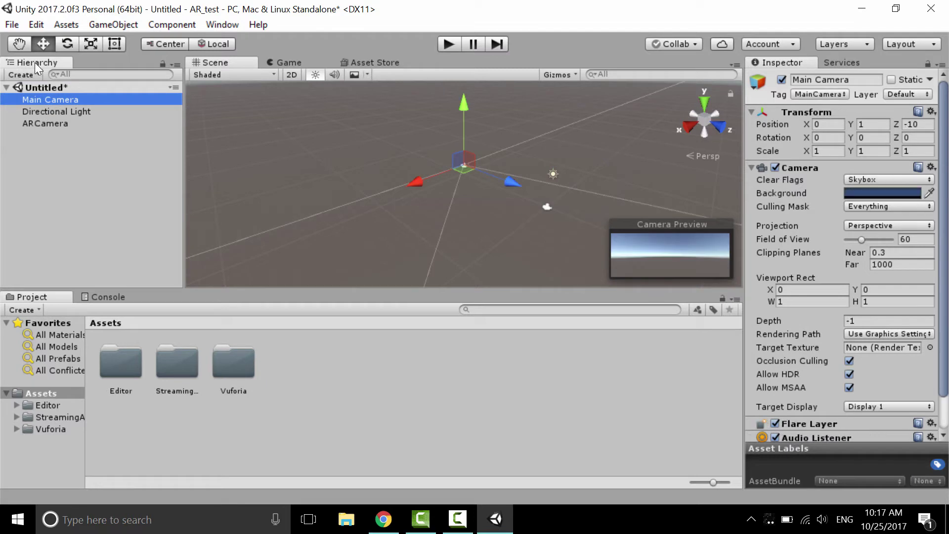
{"action": "left_click", "coordinate": [43, 122]}
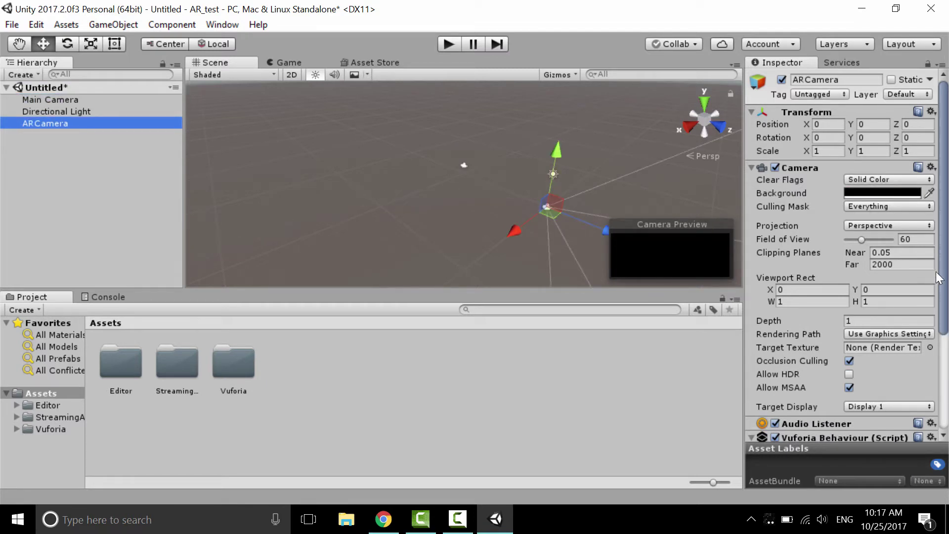
{"action": "left_click_drag", "start_coordinate": [942, 278], "coordinate": [944, 335]}
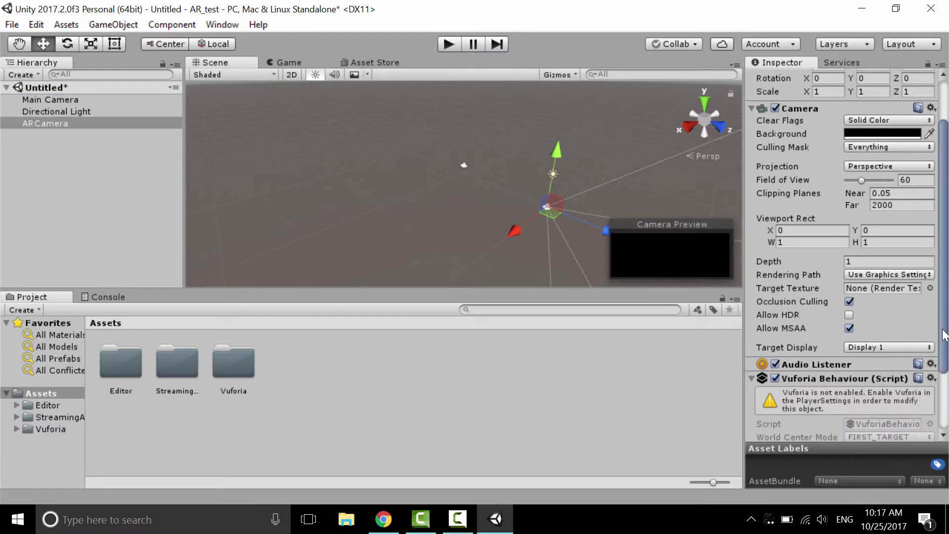
{"action": "scroll", "coordinate": [895, 319], "scroll_direction": "down", "scroll_amount": 3}
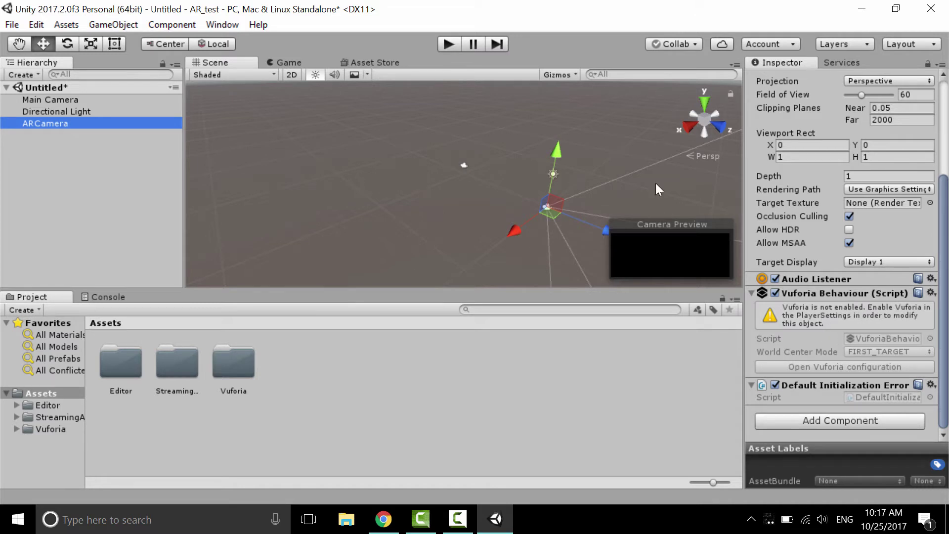
{"action": "left_click_drag", "start_coordinate": [939, 209], "coordinate": [627, 79]}
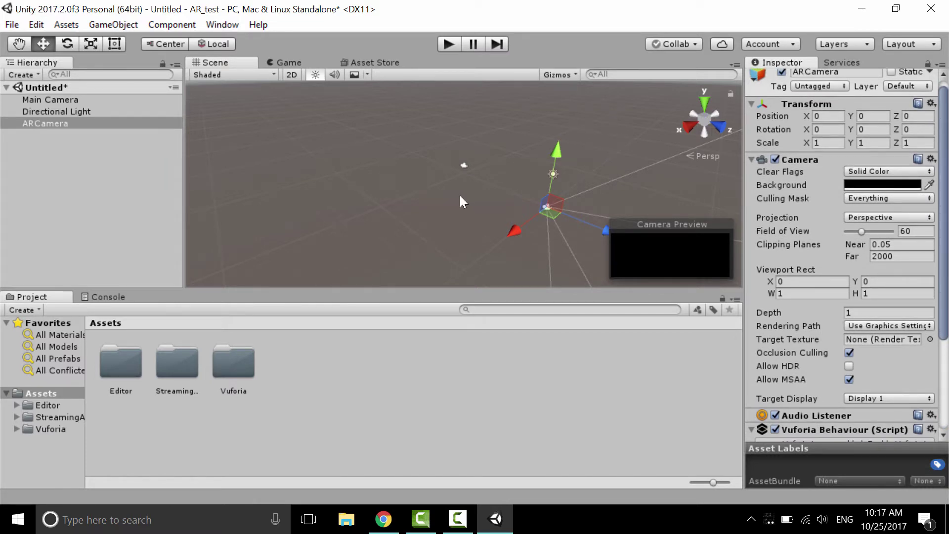
- Run a Play-mode test of the scene and stop it, which shows a black Game view
{"action": "left_click", "coordinate": [449, 43]}
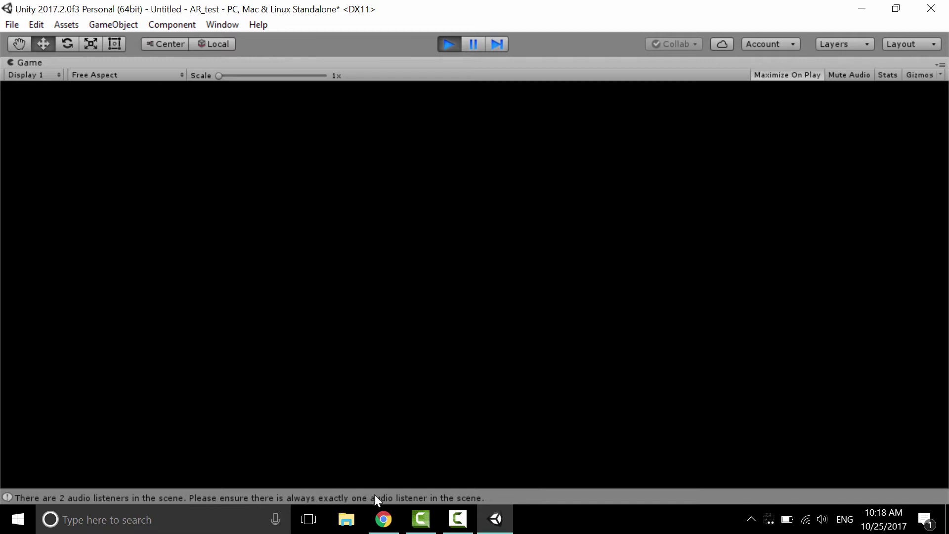
{"action": "left_click", "coordinate": [441, 46]}
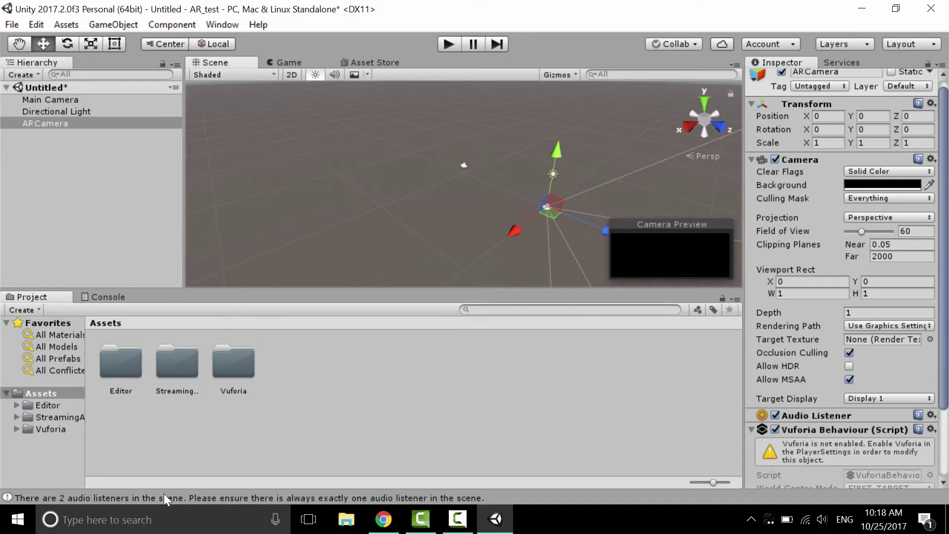
- Show the Console and read the Vuforia XR warning and the two-audio-listeners messages
{"action": "left_click", "coordinate": [100, 297]}
{"action": "left_click", "coordinate": [17, 332]}
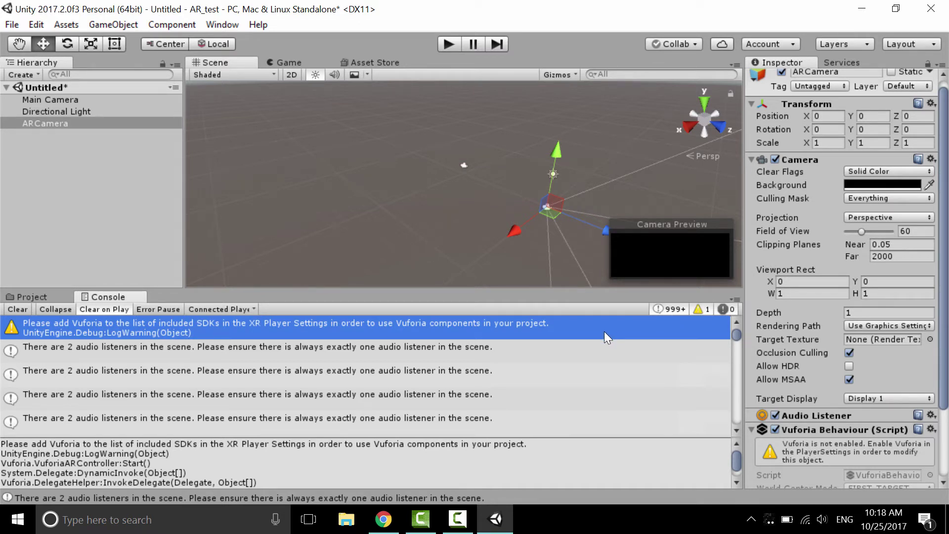
{"action": "mouse_move", "coordinate": [171, 357]}
{"action": "left_mouse_down"}
{"action": "mouse_move", "coordinate": [158, 422]}
{"action": "mouse_move", "coordinate": [164, 348]}
{"action": "mouse_move", "coordinate": [107, 221]}
{"action": "left_mouse_up"}
{"action": "left_click", "coordinate": [180, 347]}
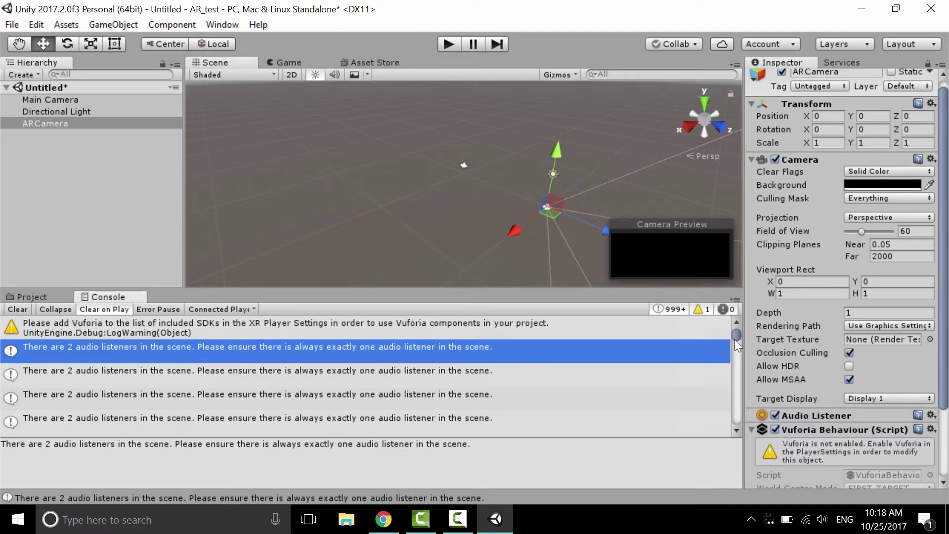
- Compare Main Camera and ARCamera in the Inspector; both carry an Audio Listener
{"action": "mouse_move", "coordinate": [736, 336]}
{"action": "left_mouse_down"}
{"action": "mouse_move", "coordinate": [739, 427]}
{"action": "mouse_move", "coordinate": [741, 336]}
{"action": "left_mouse_up"}
{"action": "left_click_drag", "start_coordinate": [495, 228], "coordinate": [406, 367]}
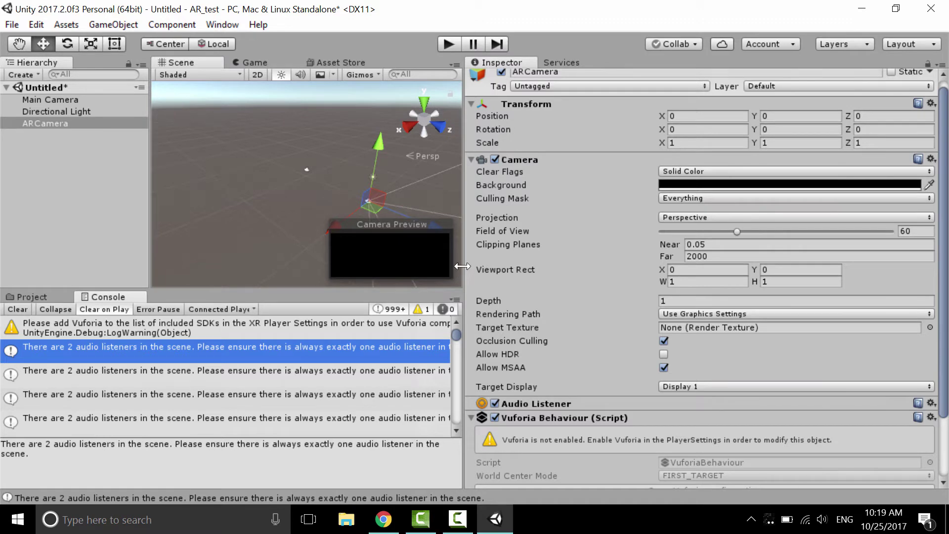
{"action": "left_click_drag", "start_coordinate": [463, 266], "coordinate": [785, 297]}
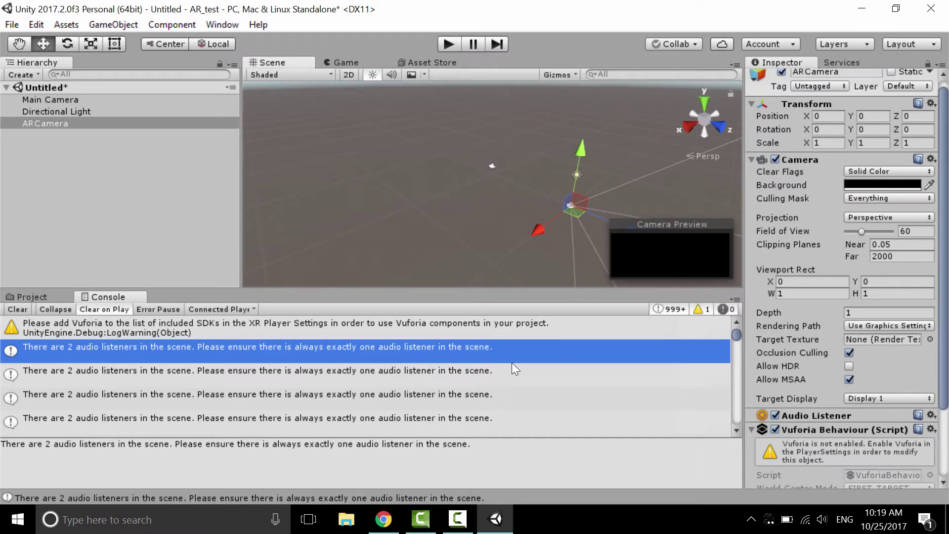
{"action": "left_click", "coordinate": [71, 101]}
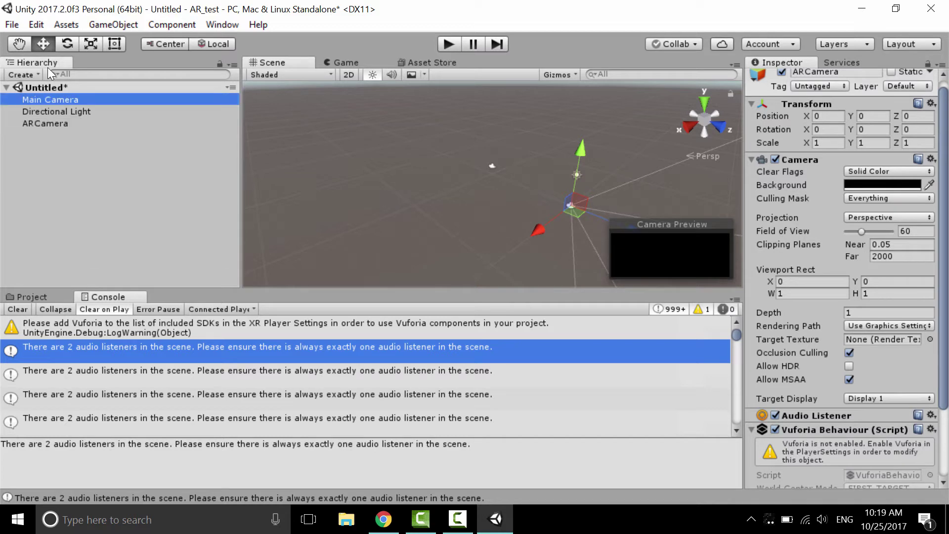
{"action": "left_click", "coordinate": [61, 123]}
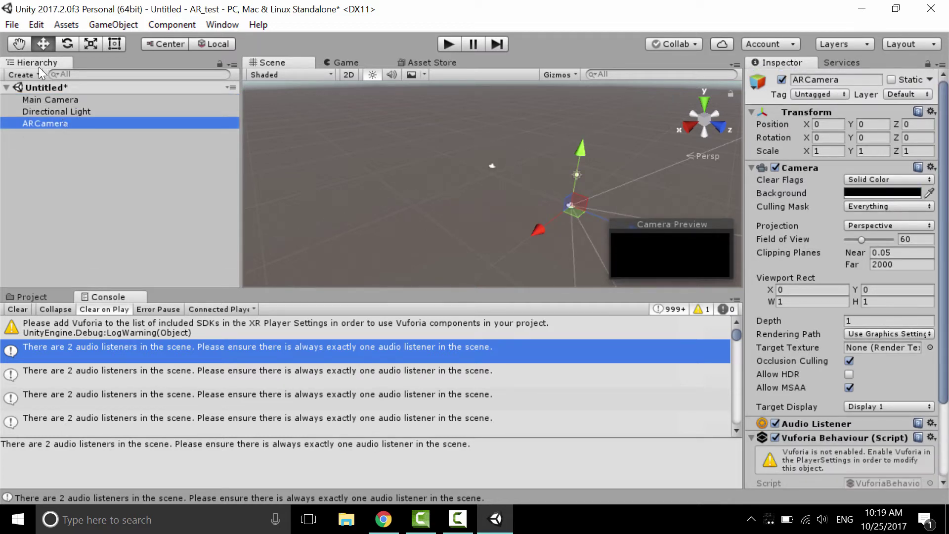
{"action": "key", "text": "Up"}
{"action": "key", "text": "Up"}
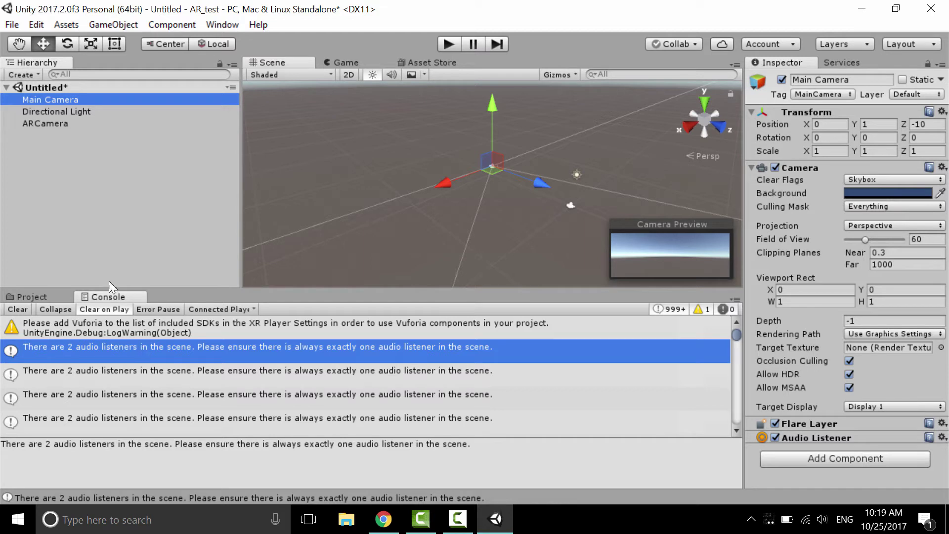
{"action": "left_click", "coordinate": [66, 99]}
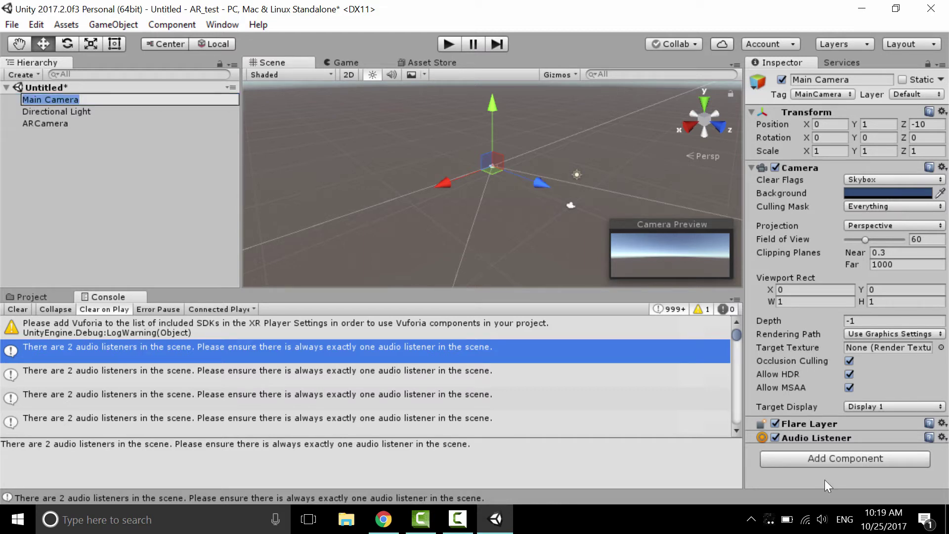
{"action": "left_click", "coordinate": [30, 124]}
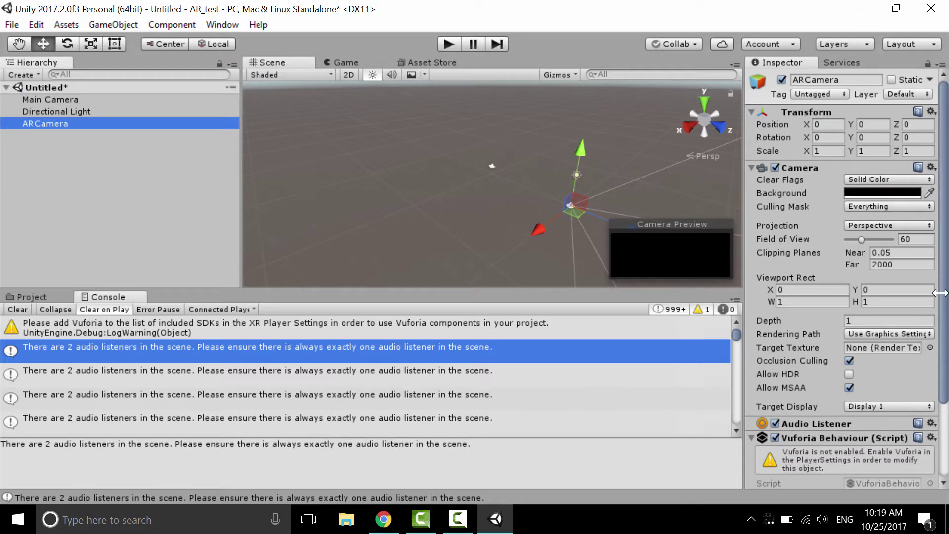
{"action": "left_click_drag", "start_coordinate": [941, 320], "coordinate": [942, 386]}
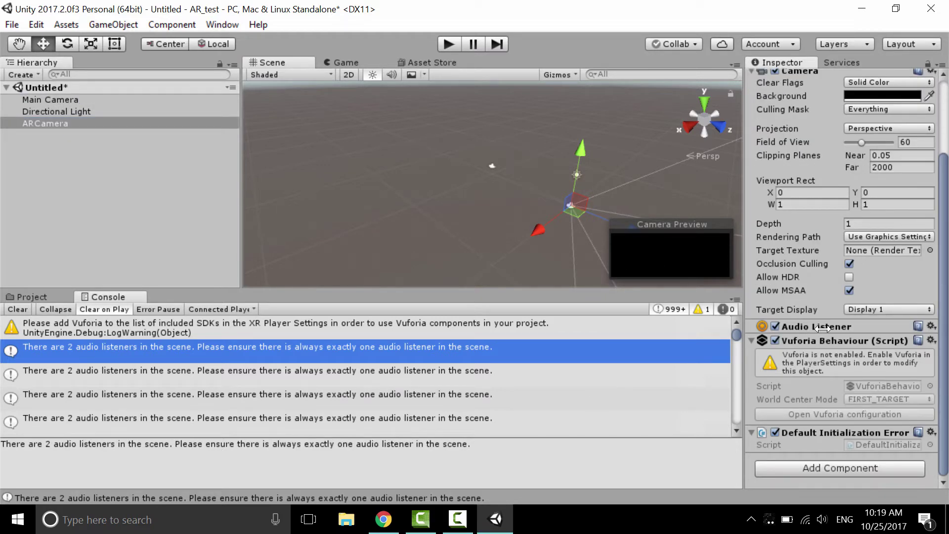
- Delete Main Camera from the Hierarchy
{"action": "left_click", "coordinate": [60, 99]}
{"action": "right_click", "coordinate": [65, 100]}
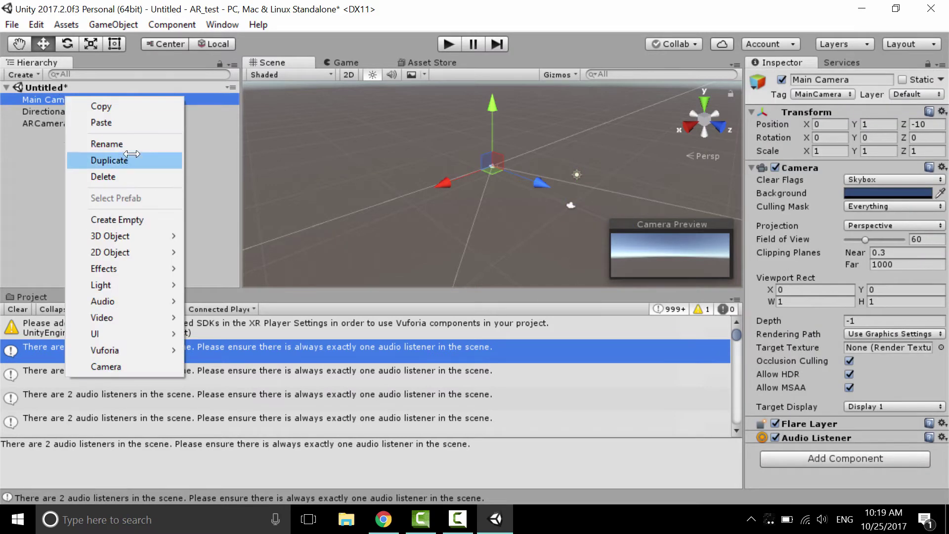
{"action": "left_click", "coordinate": [129, 172]}
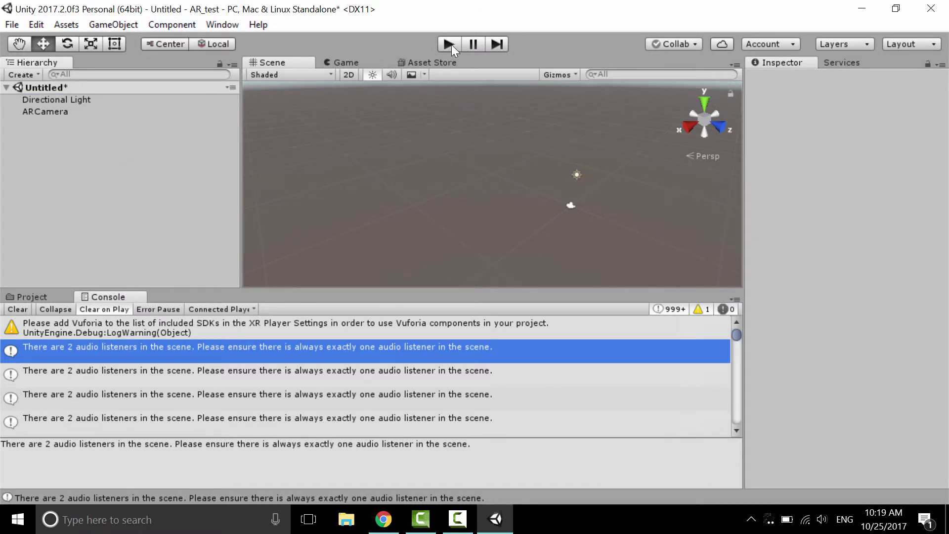
- Test-run the scene with Ctrl+P and confirm only the Vuforia XR warning remains
{"action": "key", "text": "ctrl+p"}
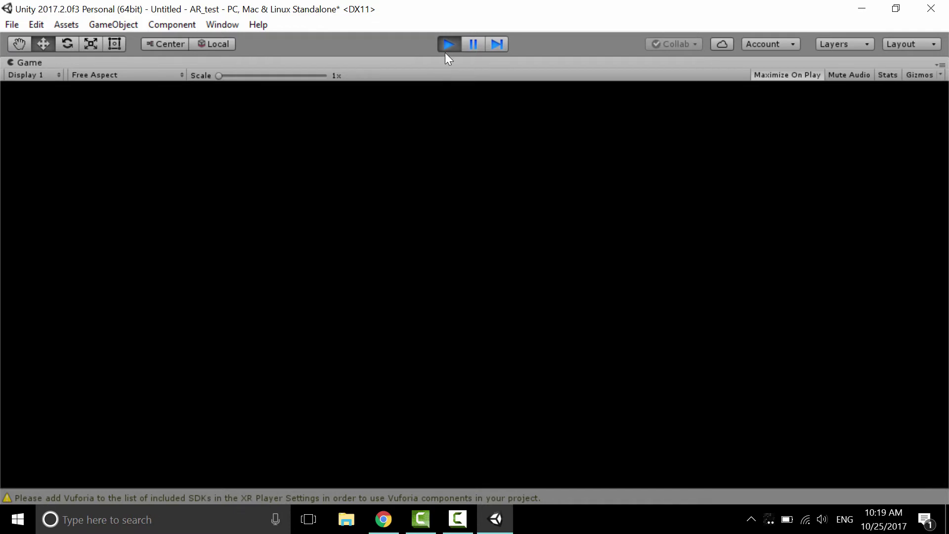
{"action": "key", "text": "ctrl+p"}
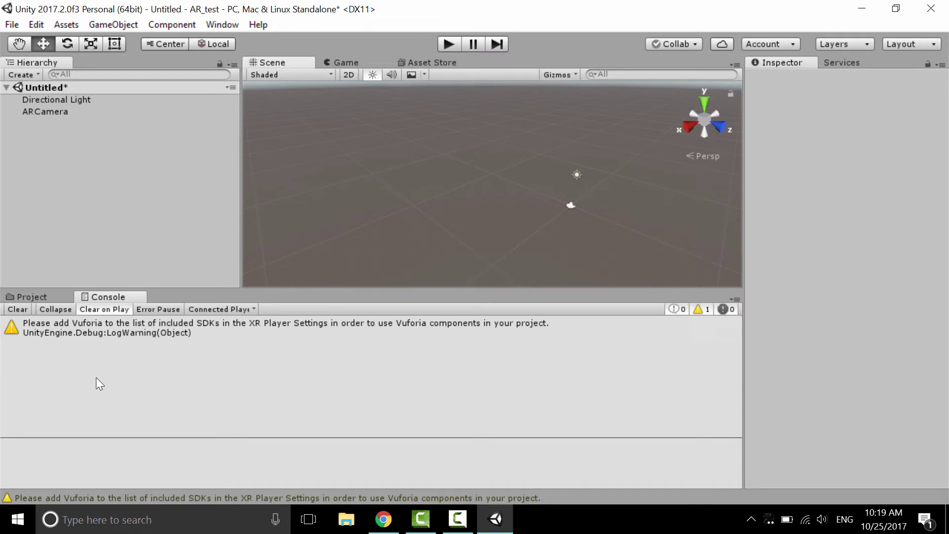
{"action": "left_click", "coordinate": [126, 330]}
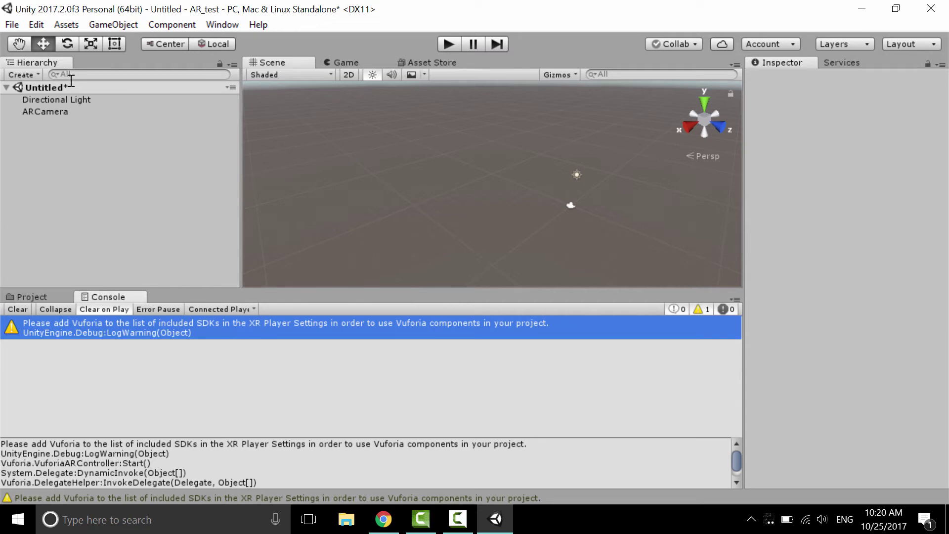
- Open the Player Settings from Edit > Project Settings
{"action": "left_click", "coordinate": [34, 25]}
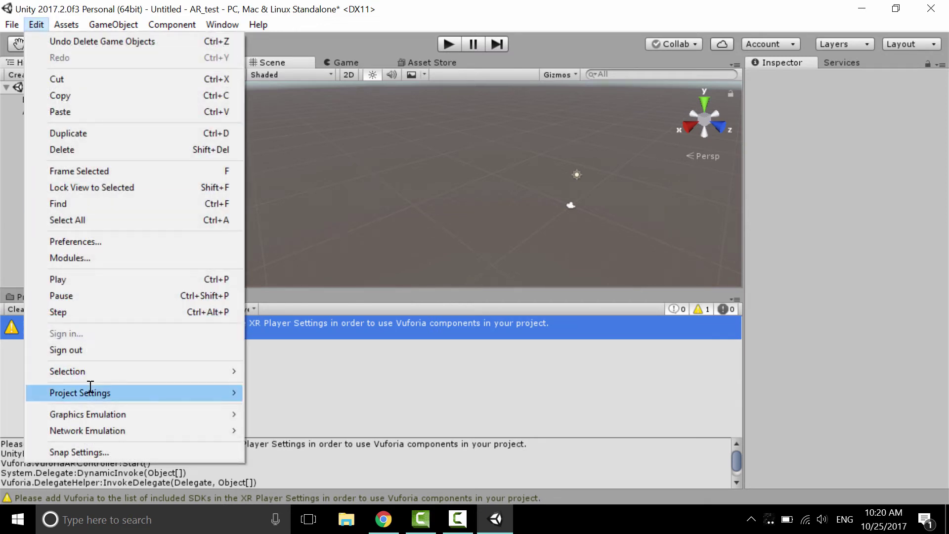
{"action": "mouse_move", "coordinate": [90, 386]}
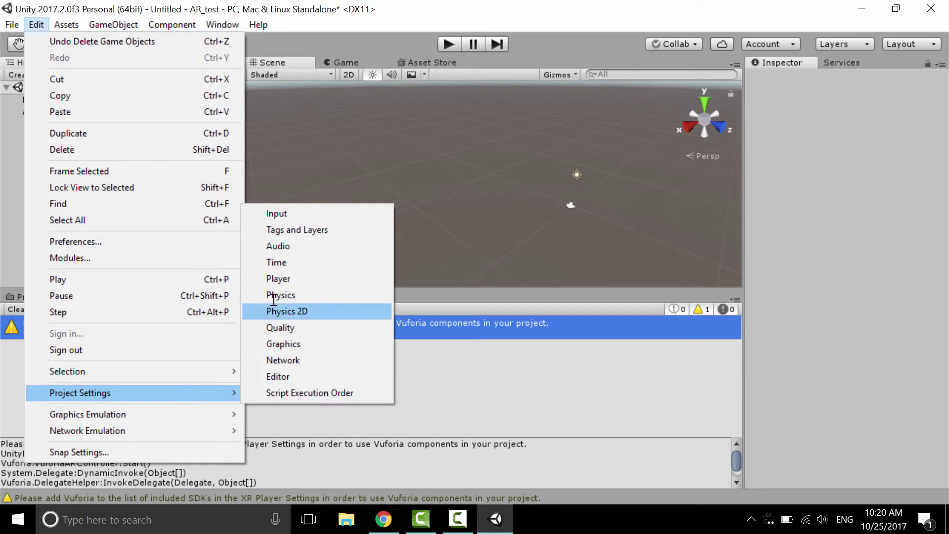
{"action": "left_click", "coordinate": [275, 280]}
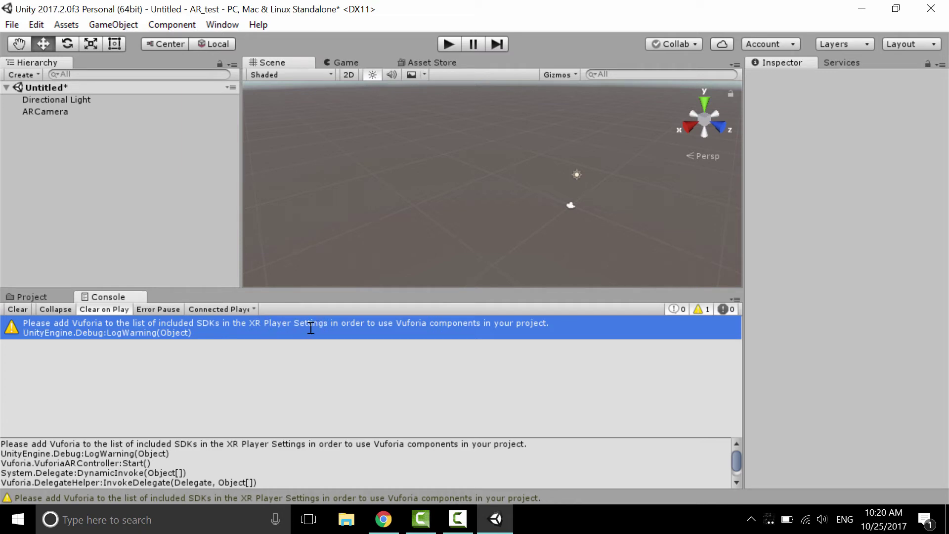
{"action": "left_click", "coordinate": [35, 24]}
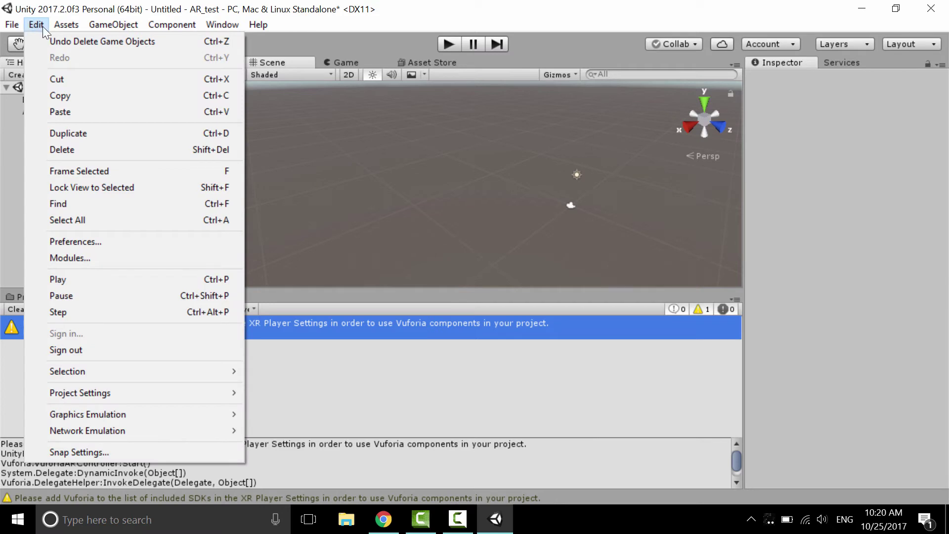
{"action": "mouse_move", "coordinate": [126, 396]}
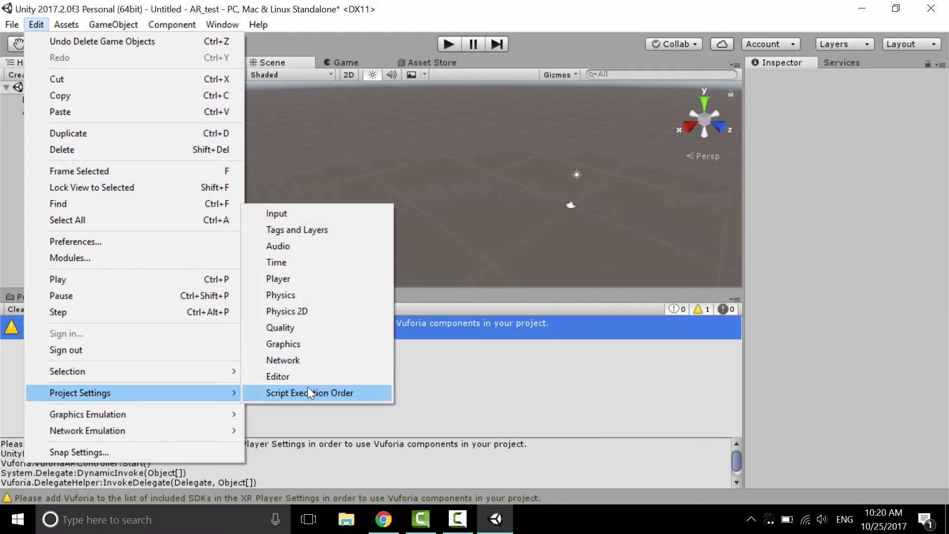
{"action": "left_click", "coordinate": [290, 278]}
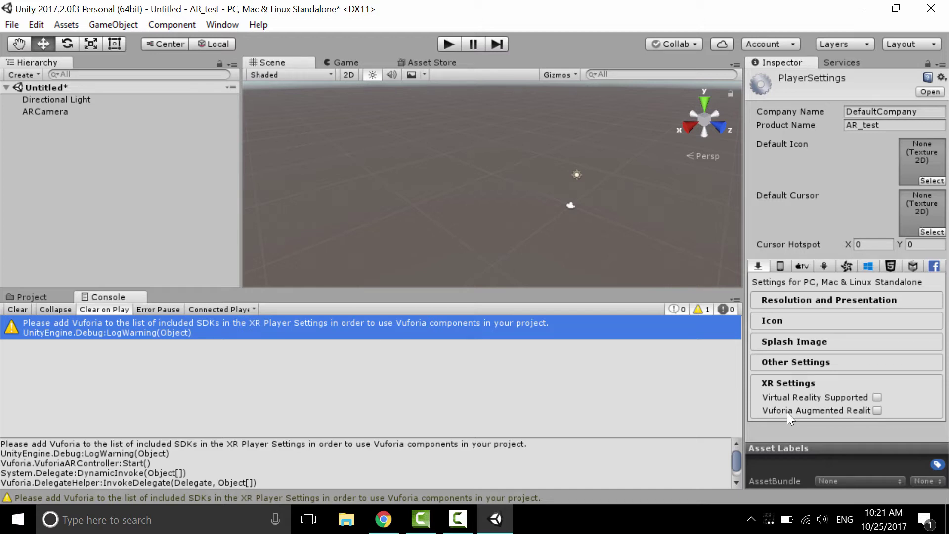
- Tick Vuforia Augmented Reality under XR Settings on the Standalone and Android tabs
{"action": "left_click", "coordinate": [874, 409]}
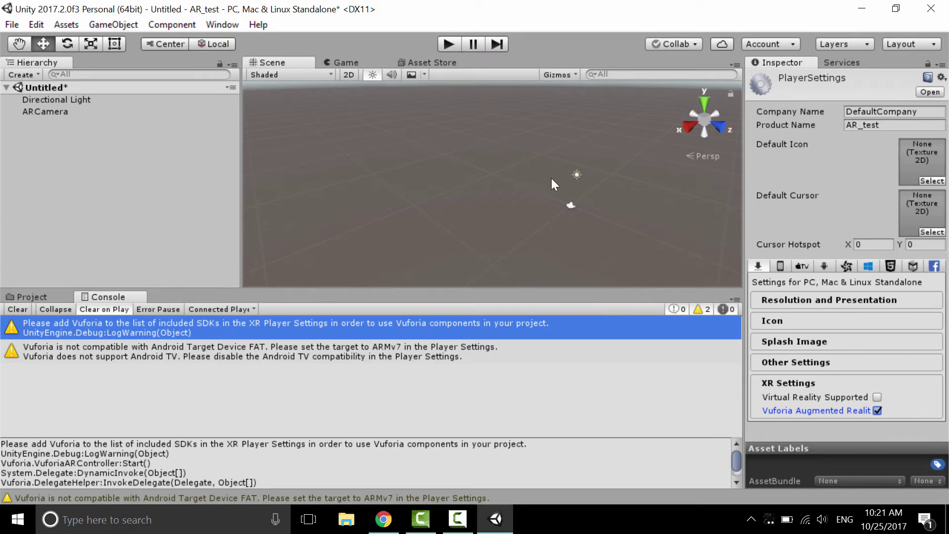
{"action": "left_click", "coordinate": [824, 266]}
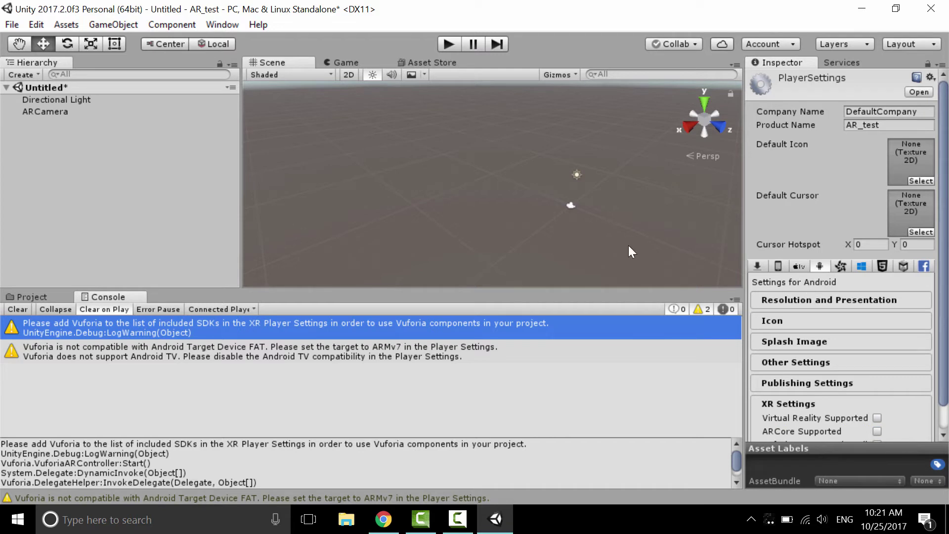
{"action": "scroll", "coordinate": [945, 380], "scroll_direction": "down", "scroll_amount": 2}
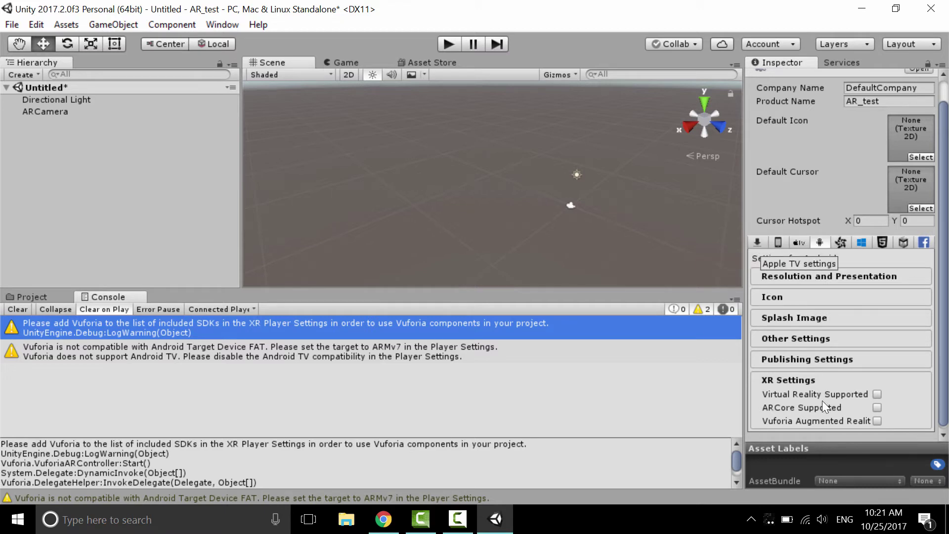
{"action": "left_click", "coordinate": [878, 421]}
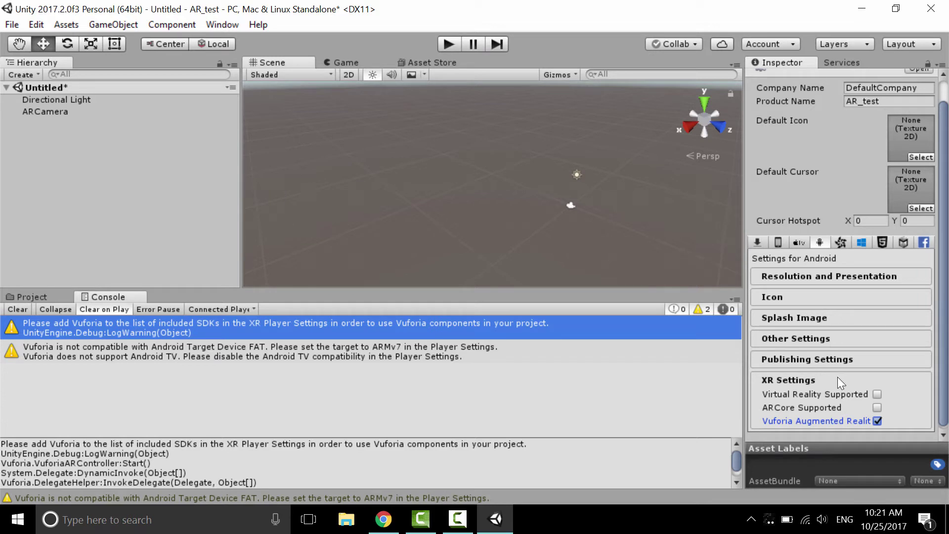
{"action": "left_click", "coordinate": [756, 242]}
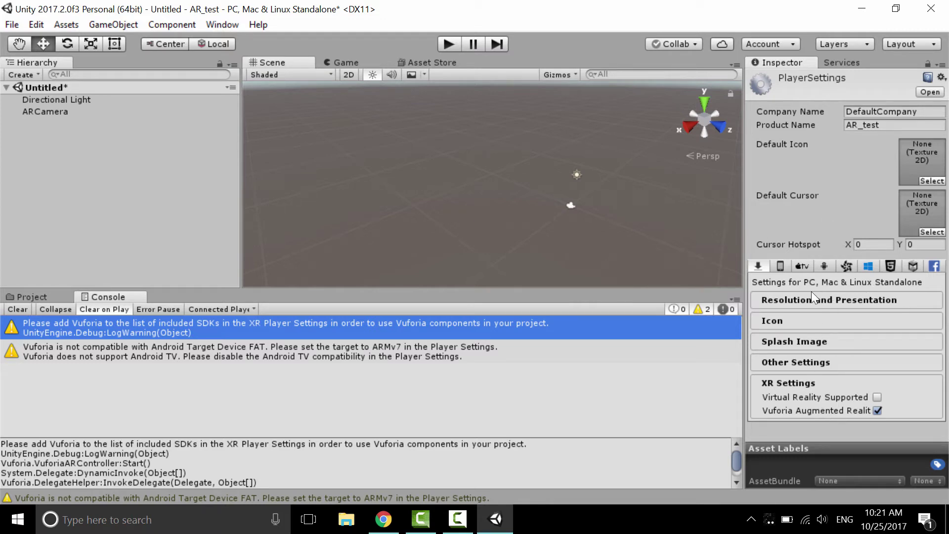
- Test-run the scene to confirm Vuforia initializes, then show the Project's Assets folders
{"action": "left_click", "coordinate": [441, 47]}
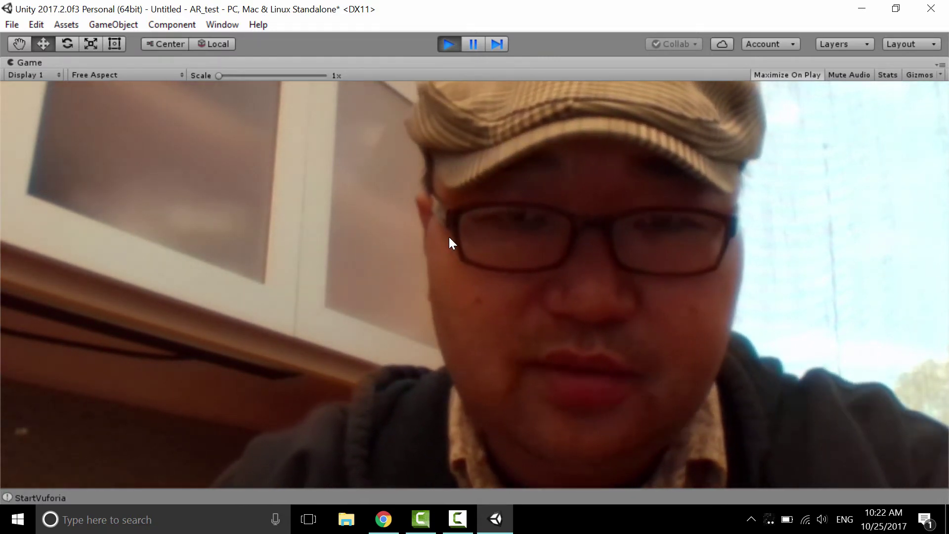
{"action": "key", "text": "ctrl+p"}
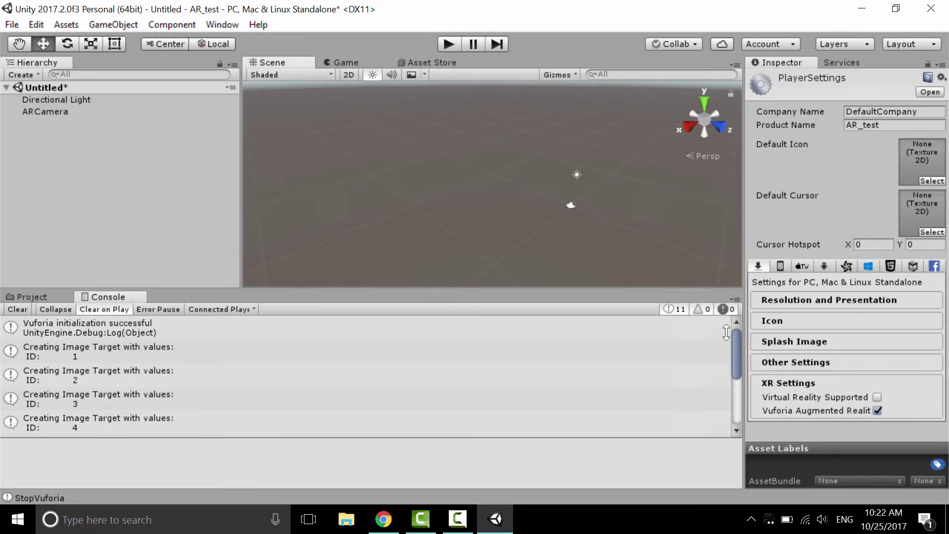
{"action": "mouse_move", "coordinate": [734, 331]}
{"action": "left_mouse_down"}
{"action": "mouse_move", "coordinate": [736, 380]}
{"action": "mouse_move", "coordinate": [733, 313]}
{"action": "left_mouse_up"}
{"action": "left_click", "coordinate": [52, 296]}
{"action": "left_click", "coordinate": [65, 129]}
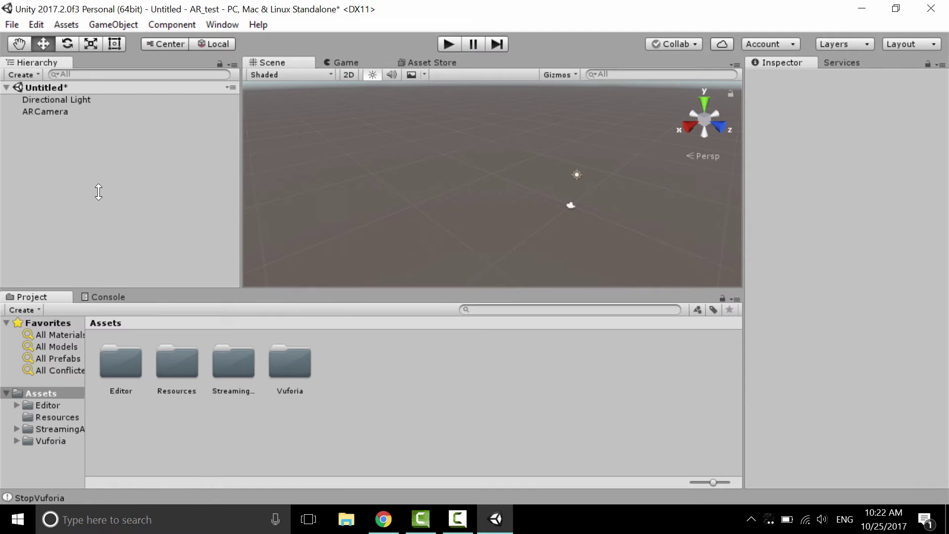
- Add a Vuforia ImageTarget to the scene via GameObject > Vuforia > Image
{"action": "left_click", "coordinate": [70, 112]}
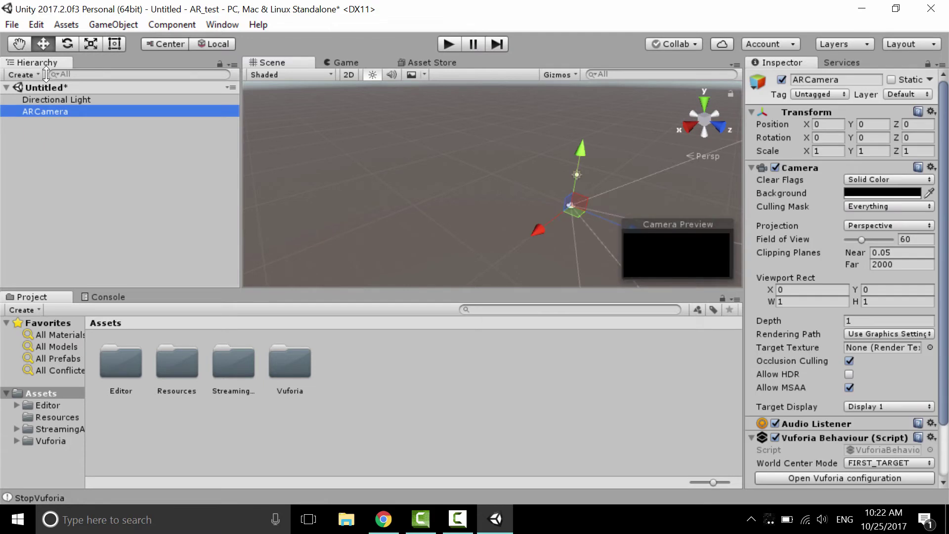
{"action": "left_click", "coordinate": [55, 88]}
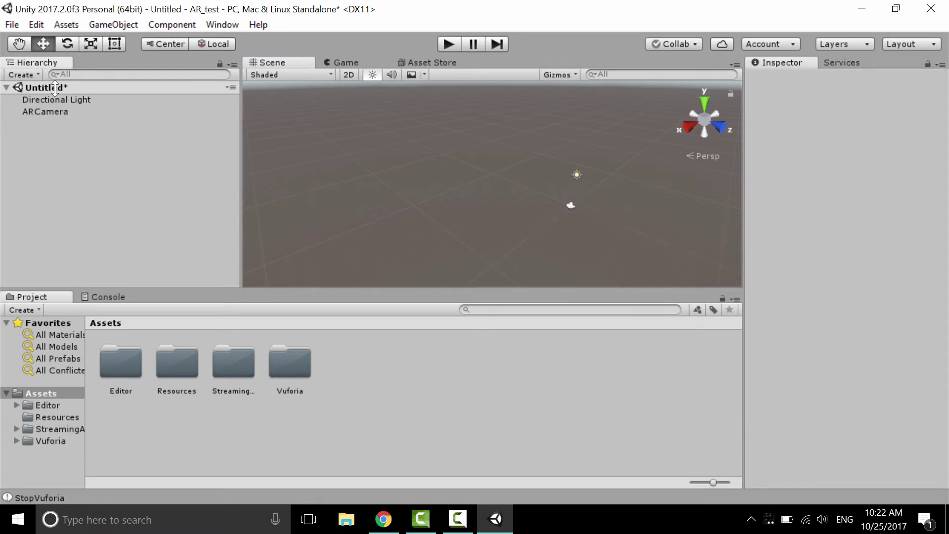
{"action": "left_click", "coordinate": [113, 24]}
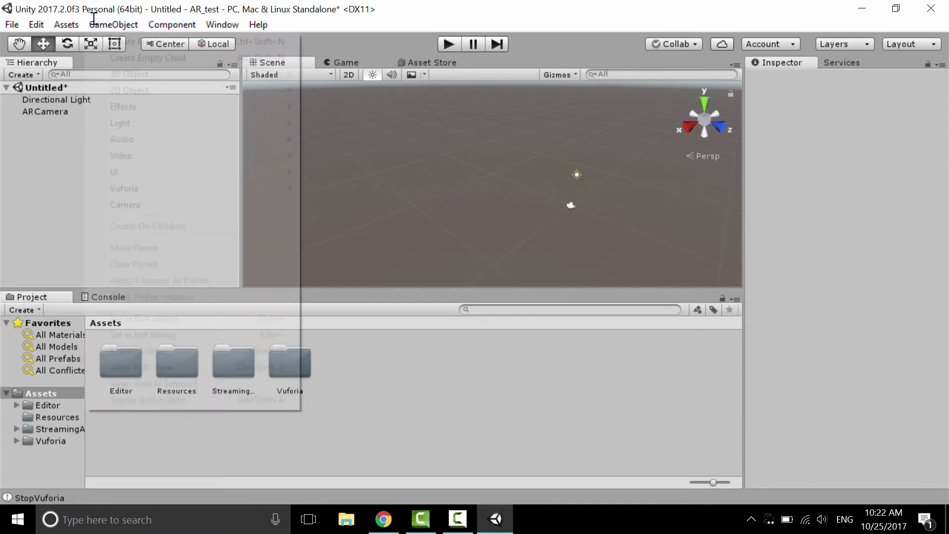
{"action": "mouse_move", "coordinate": [148, 187]}
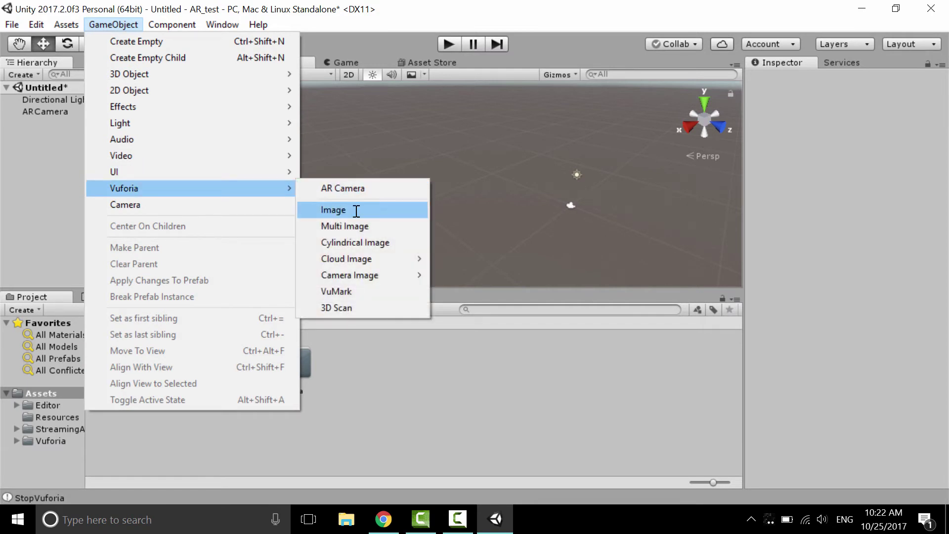
{"action": "left_click", "coordinate": [333, 209]}
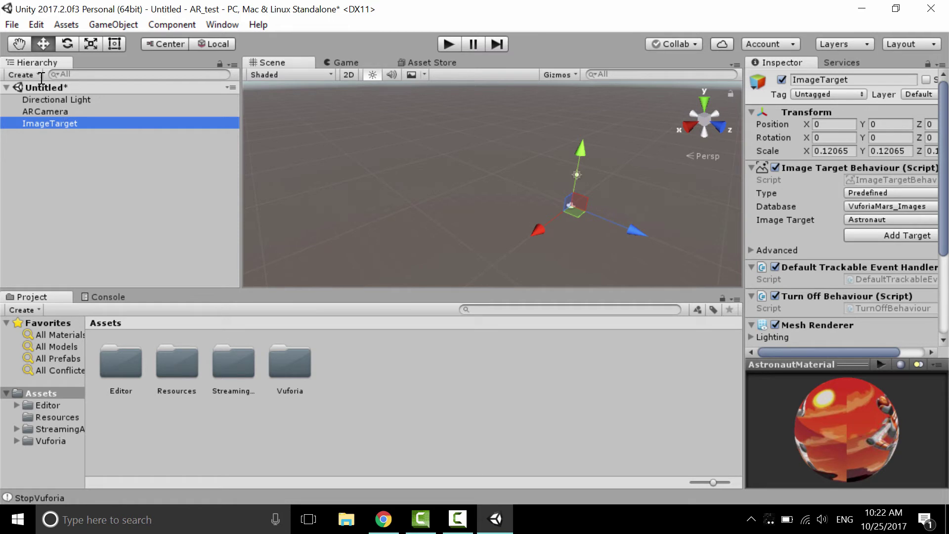
{"action": "key", "text": "F2"}
{"action": "left_click", "coordinate": [75, 143]}
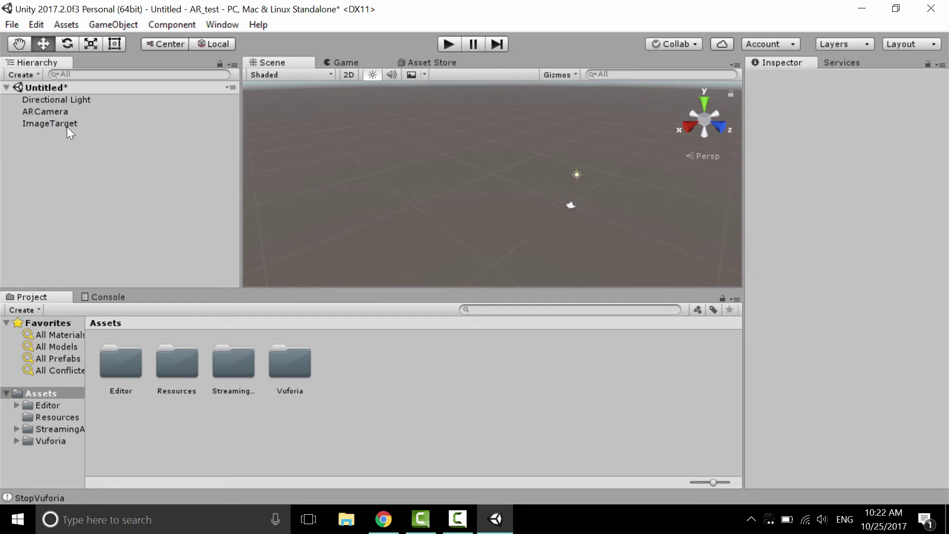
- Check the ImageTarget and ARCamera components in the Inspector, then start Play mode
{"action": "left_click", "coordinate": [66, 123]}
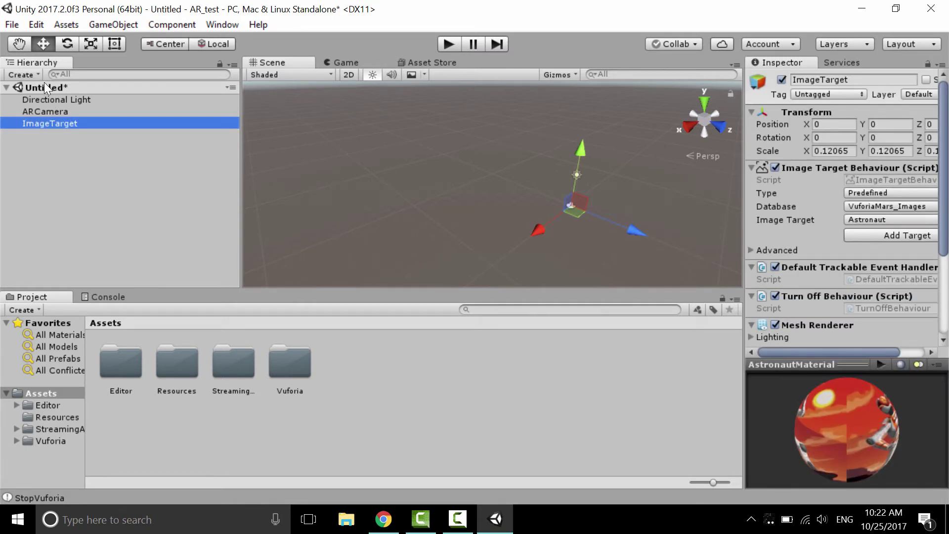
{"action": "left_click", "coordinate": [59, 112]}
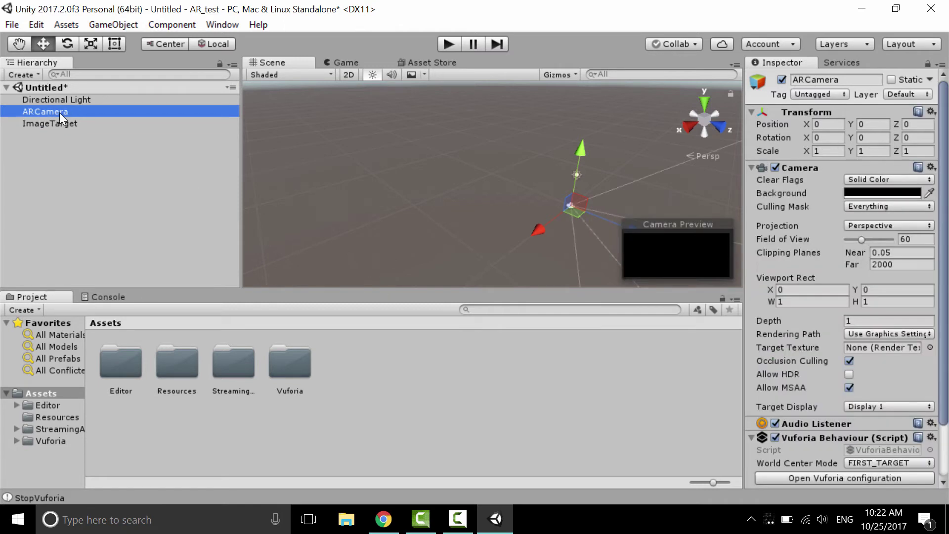
{"action": "left_click", "coordinate": [79, 125]}
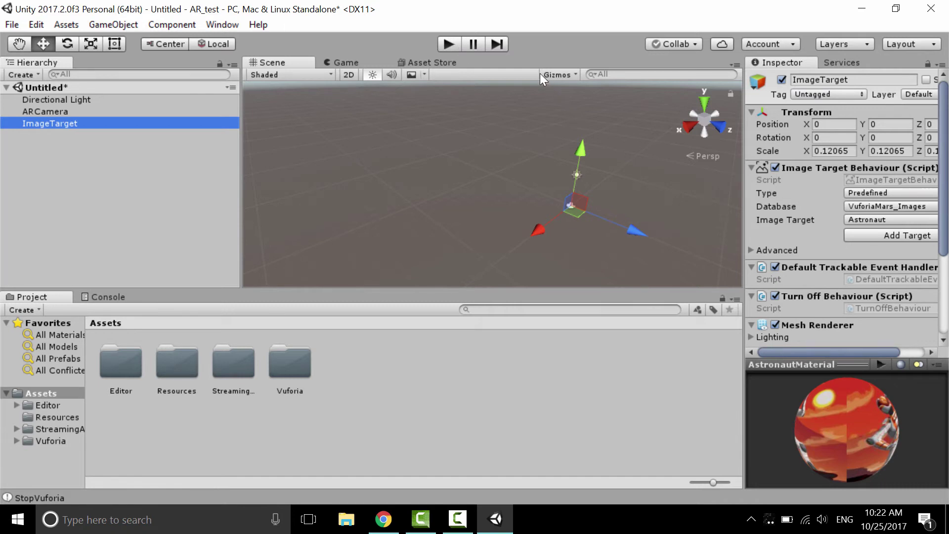
{"action": "left_click", "coordinate": [442, 42]}
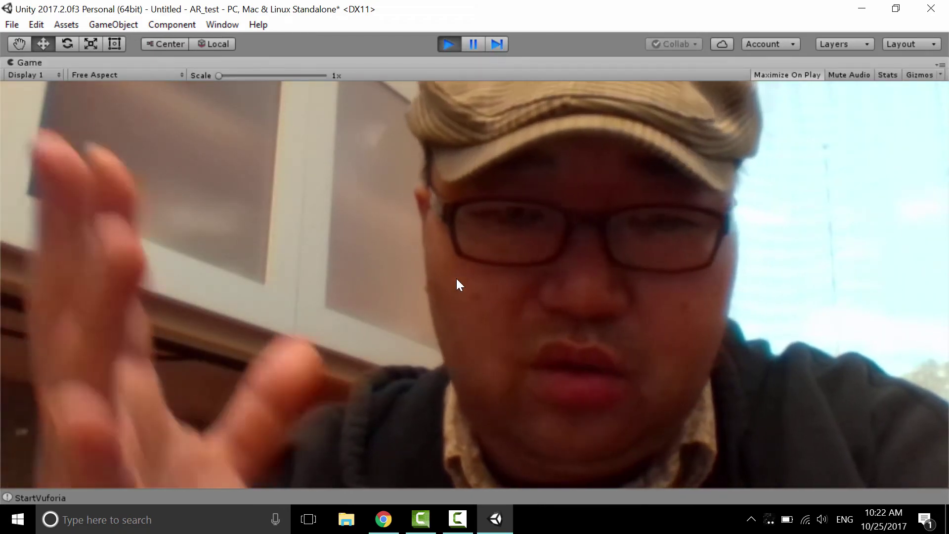
- Stop Play mode and reselect the ImageTarget in the Hierarchy
{"action": "left_click", "coordinate": [448, 45]}
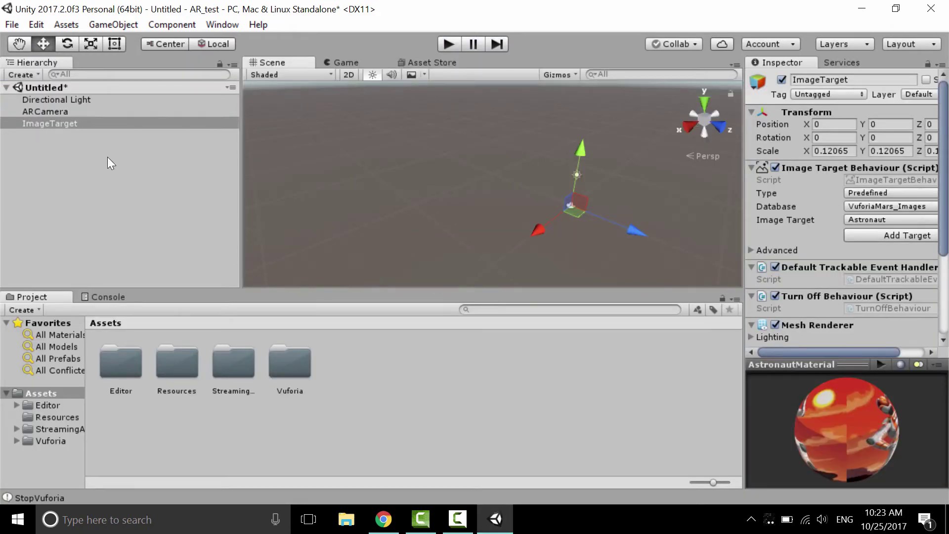
{"action": "left_click", "coordinate": [83, 125]}
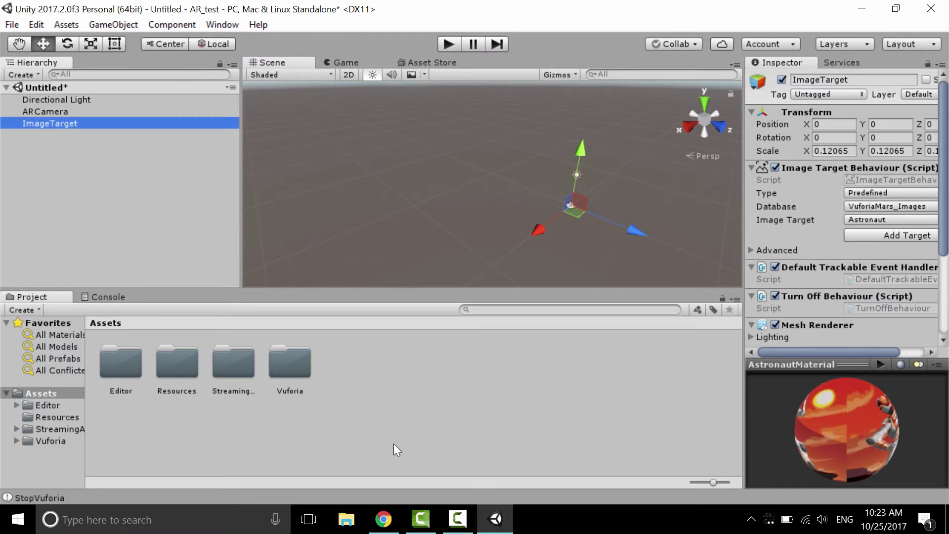
- In Chrome's Target Manager, add a Device-type database named at_test2017
{"action": "left_click", "coordinate": [384, 519]}
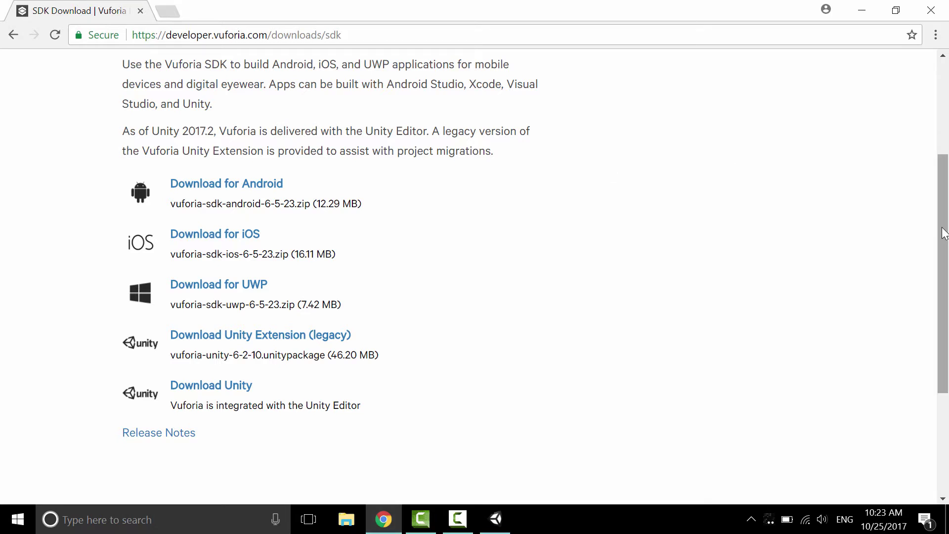
{"action": "left_click_drag", "start_coordinate": [944, 234], "coordinate": [944, 139]}
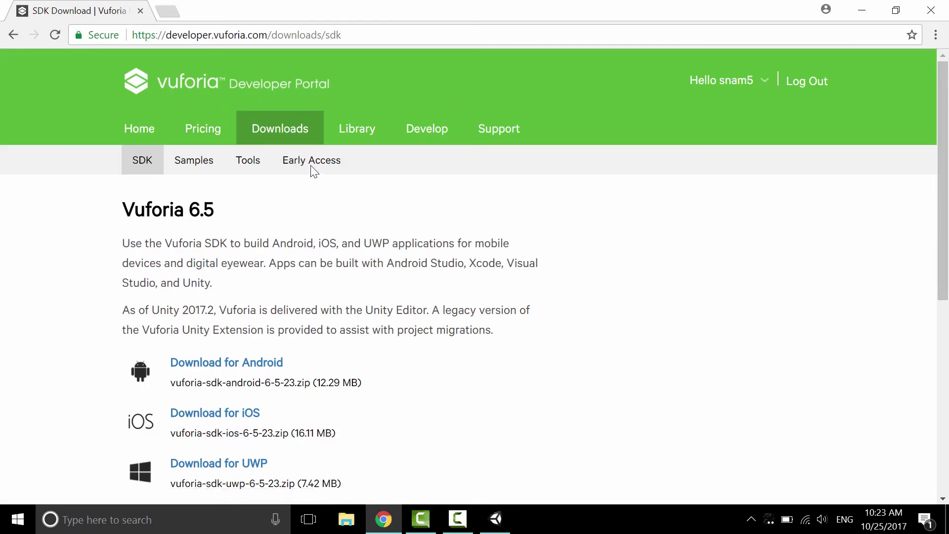
{"action": "left_click", "coordinate": [426, 137]}
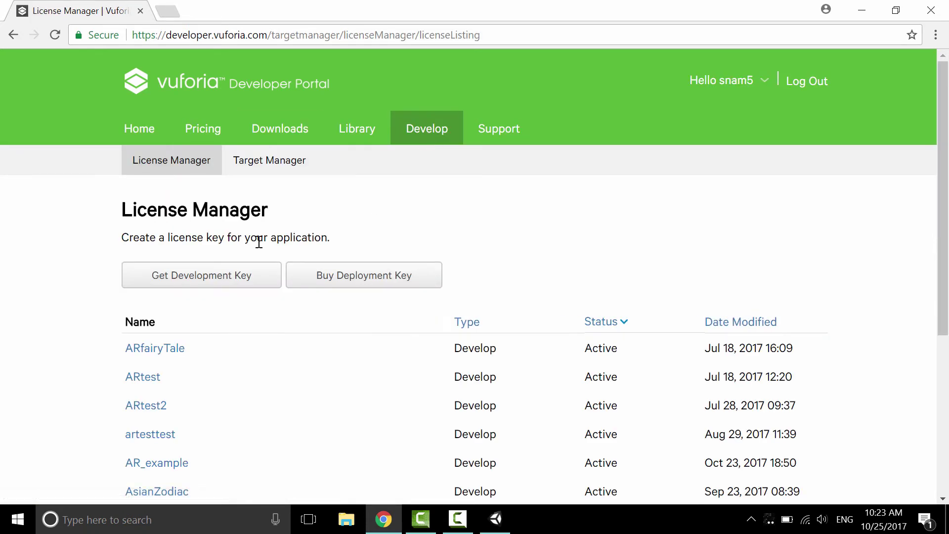
{"action": "left_click", "coordinate": [266, 165]}
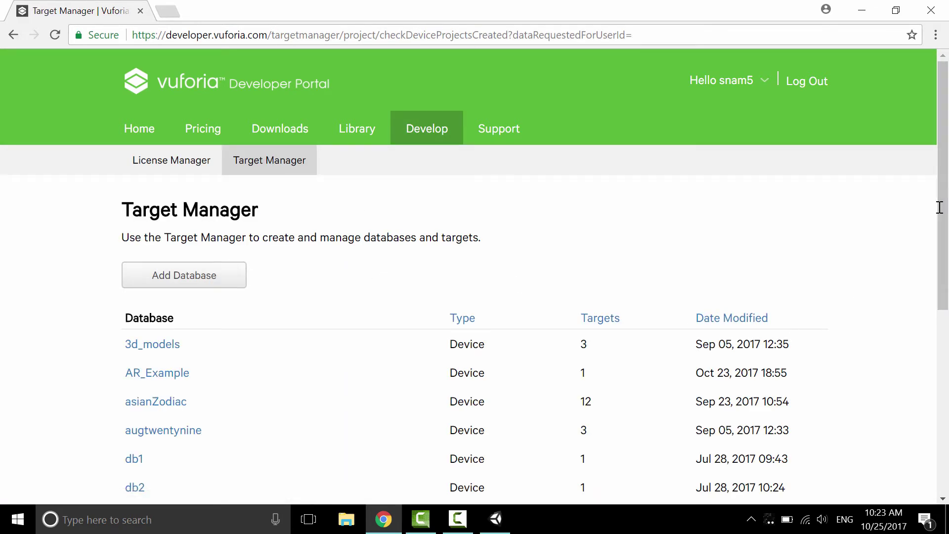
{"action": "left_click_drag", "start_coordinate": [939, 206], "coordinate": [517, 254]}
{"action": "left_click", "coordinate": [214, 287]}
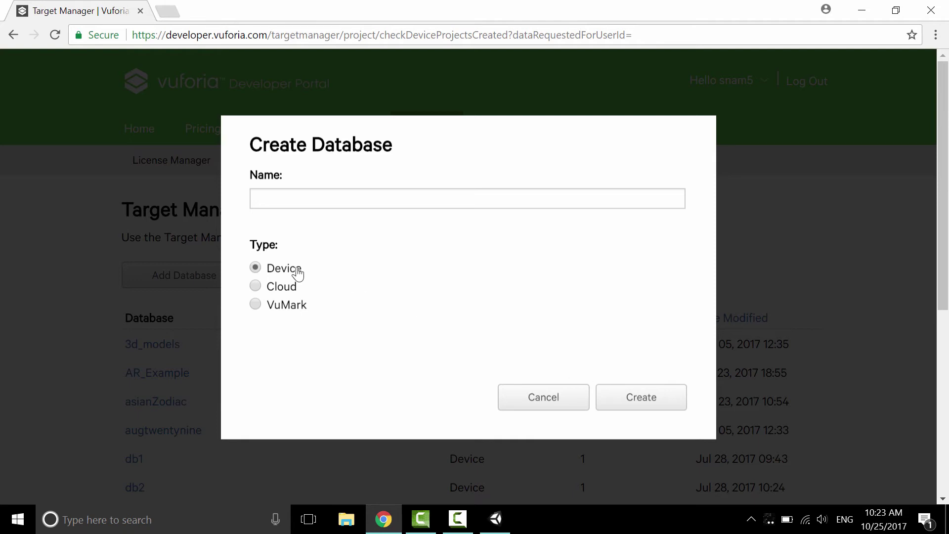
{"action": "left_click", "coordinate": [276, 195]}
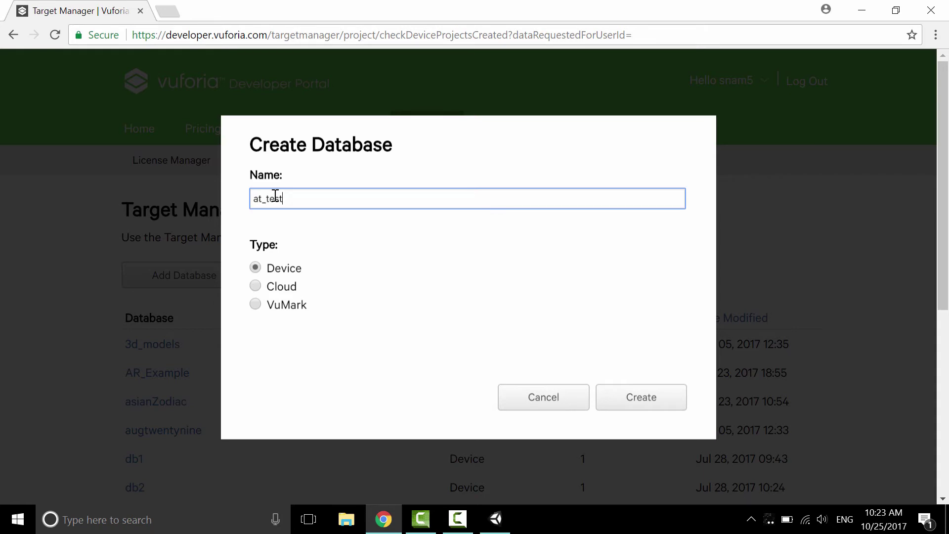
{"action": "left_click", "coordinate": [639, 401]}
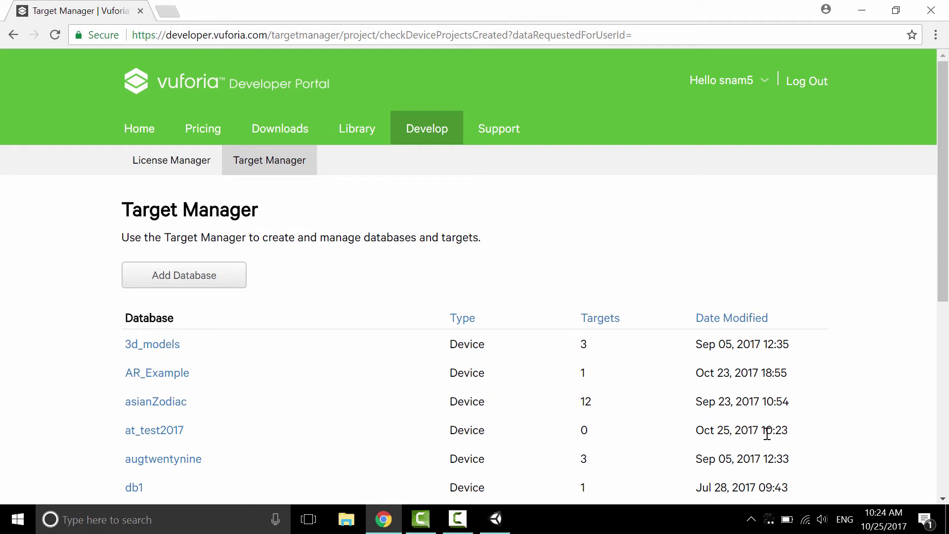
- Search images for 'boy illustration' and open the cartoon boy in a teal shirt full-size
{"action": "left_click", "coordinate": [168, 11]}
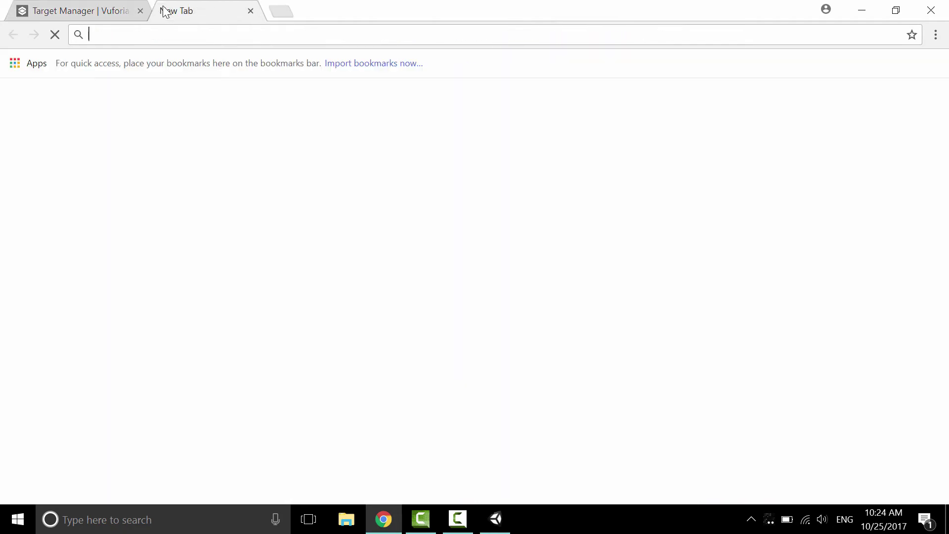
{"action": "left_click", "coordinate": [164, 34]}
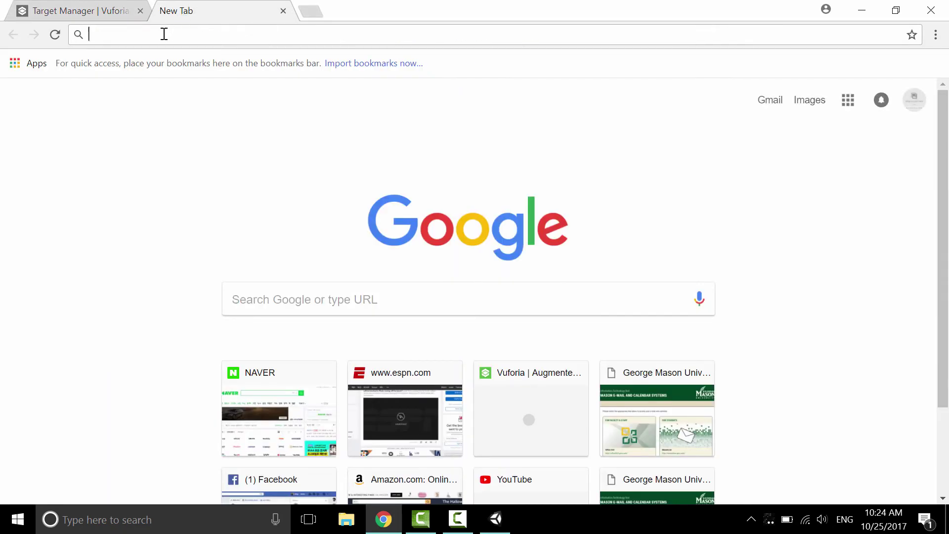
{"action": "type", "text": "boy i"}
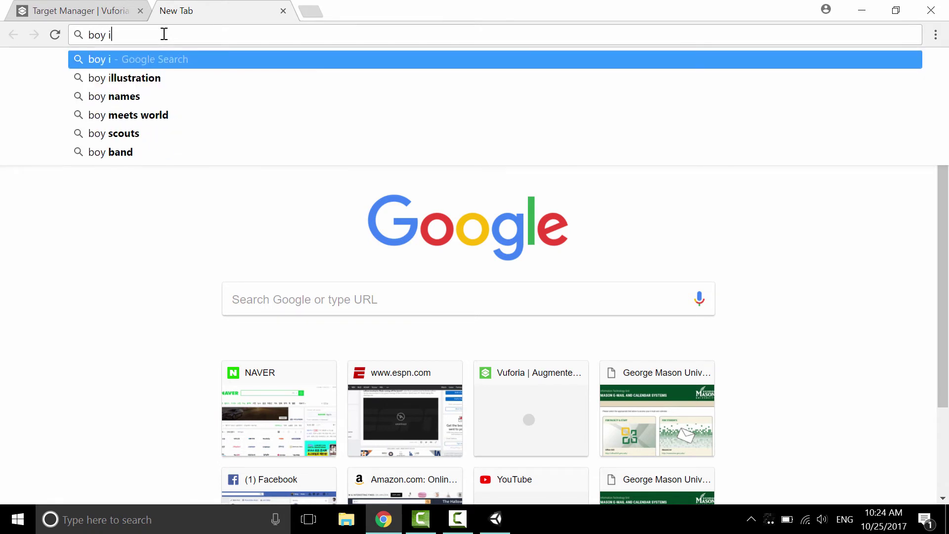
{"action": "type", "text": "llustration"}
{"action": "key", "text": "Return"}
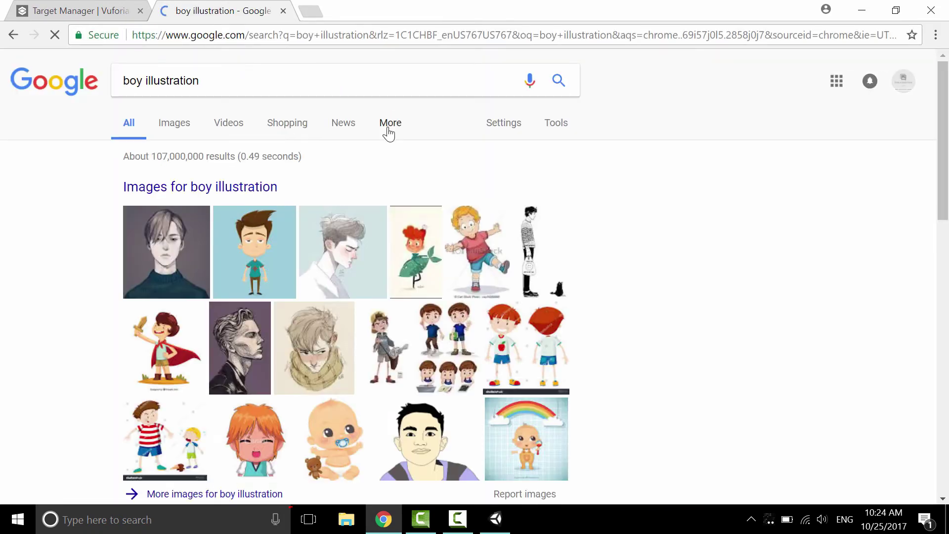
{"action": "left_click", "coordinate": [265, 223]}
{"action": "left_click", "coordinate": [81, 257]}
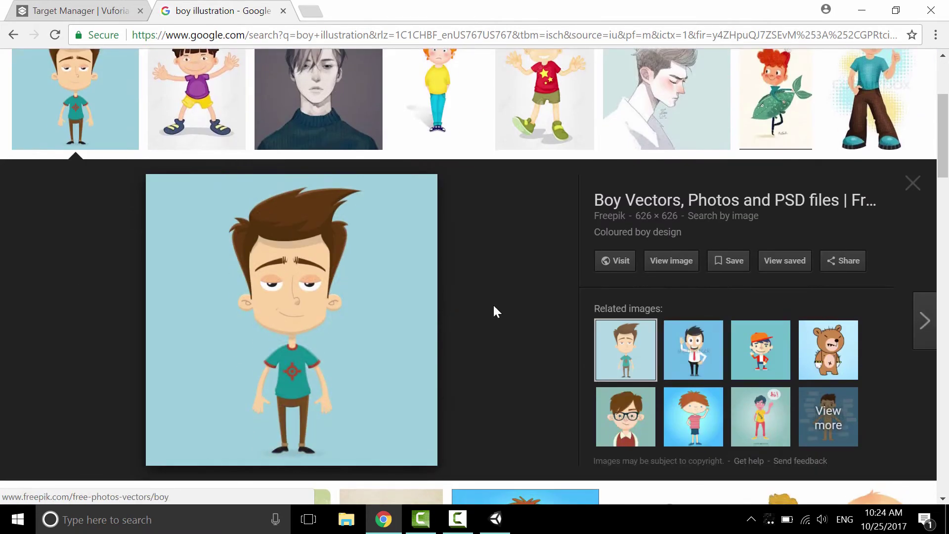
{"action": "left_click", "coordinate": [677, 262]}
- Save the image to the Desktop, trimming the file name to boy.jpg
{"action": "right_click", "coordinate": [475, 220]}
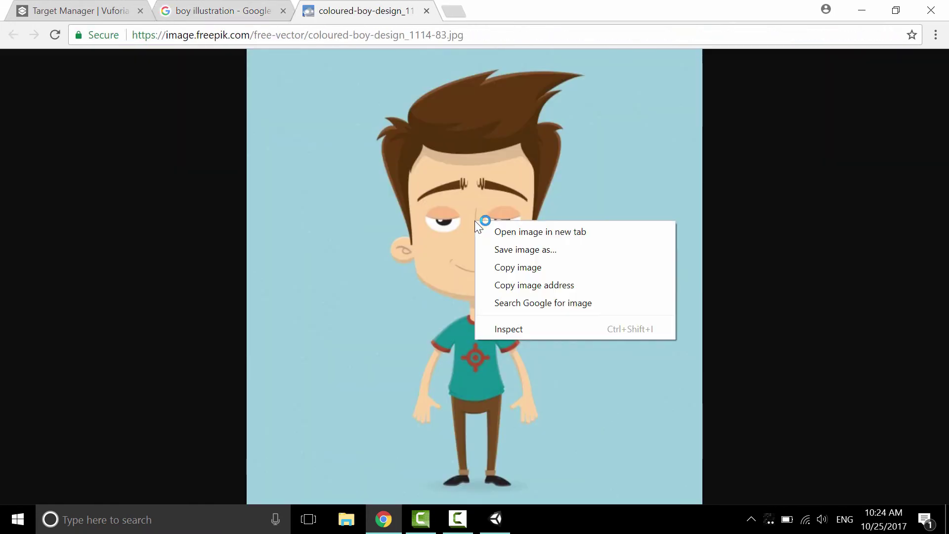
{"action": "left_click", "coordinate": [532, 249]}
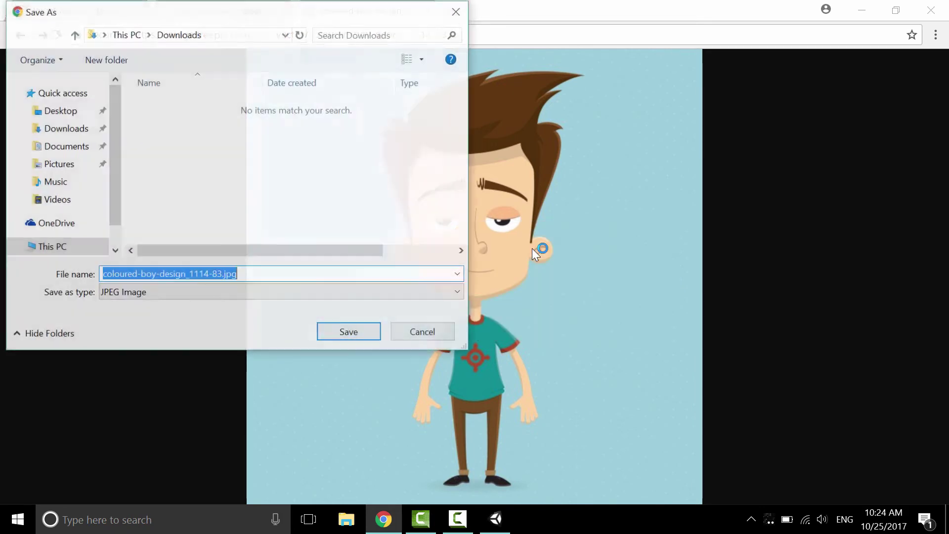
{"action": "left_click", "coordinate": [82, 110]}
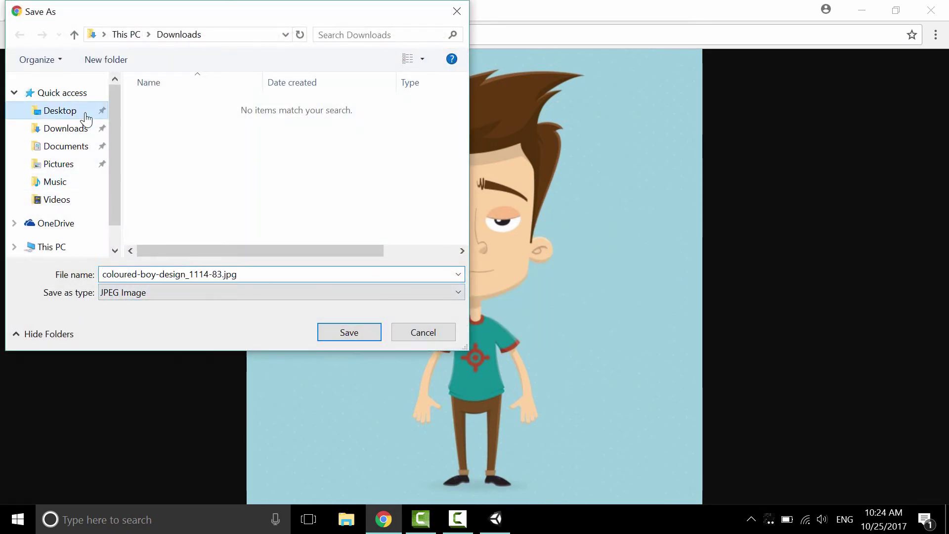
{"action": "double_click", "coordinate": [220, 275]}
{"action": "double_click", "coordinate": [121, 270]}
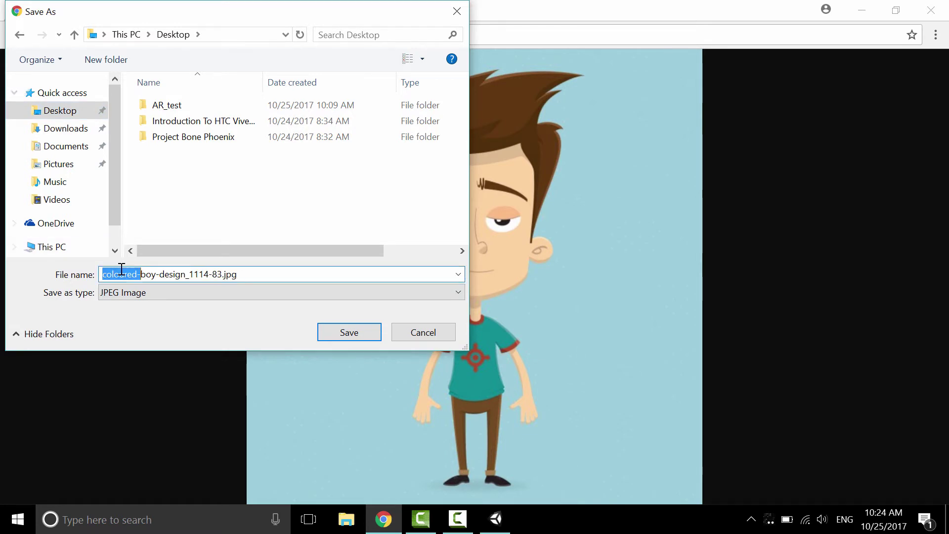
{"action": "key", "text": "BackSpace"}
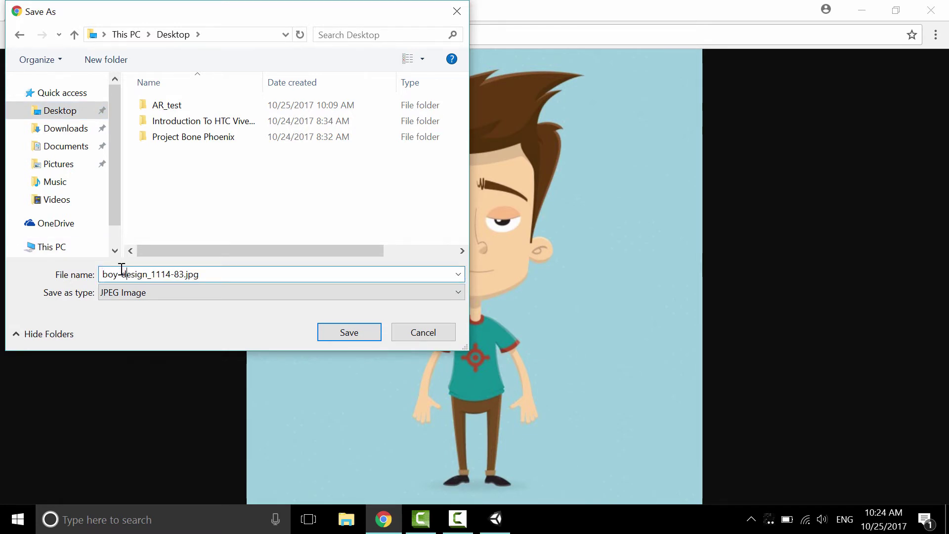
{"action": "key", "text": "Right"}
{"action": "key", "text": "Right"}
{"action": "key", "text": "Right"}
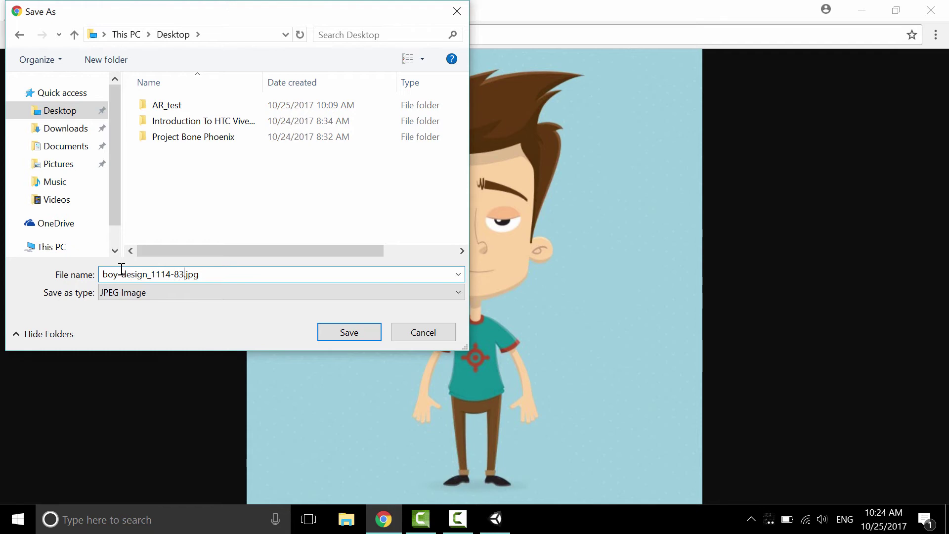
{"action": "key", "text": "BackSpace"}
{"action": "key", "text": "BackSpace"}
{"action": "key", "text": "BackSpace"}
{"action": "key", "text": "BackSpace"}
{"action": "key", "text": "BackSpace"}
{"action": "key", "text": "BackSpace"}
{"action": "key", "text": "BackSpace"}
{"action": "key", "text": "BackSpace"}
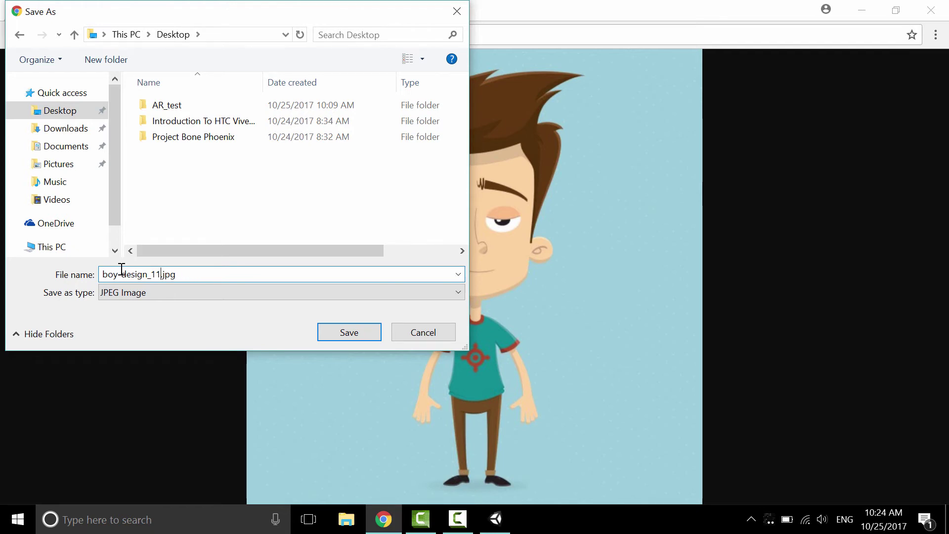
{"action": "key", "text": "BackSpace"}
{"action": "key", "text": "BackSpace"}
{"action": "key", "text": "BackSpace"}
{"action": "key", "text": "BackSpace"}
{"action": "key", "text": "BackSpace"}
{"action": "key", "text": "BackSpace"}
{"action": "key", "text": "BackSpace"}
{"action": "left_click", "coordinate": [335, 328]}
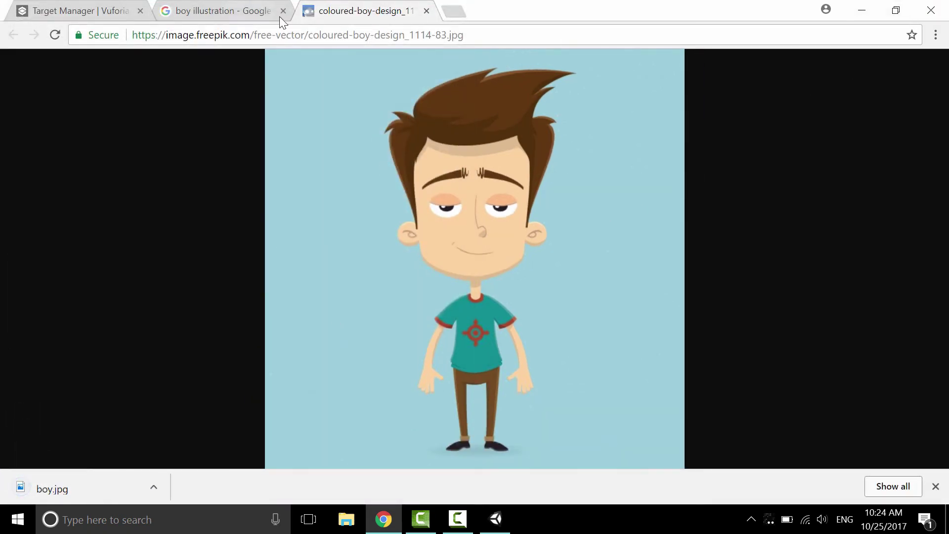
- Open the at_test2017 database and start a new target from Desktop boy.jpg
{"action": "left_click", "coordinate": [67, 15]}
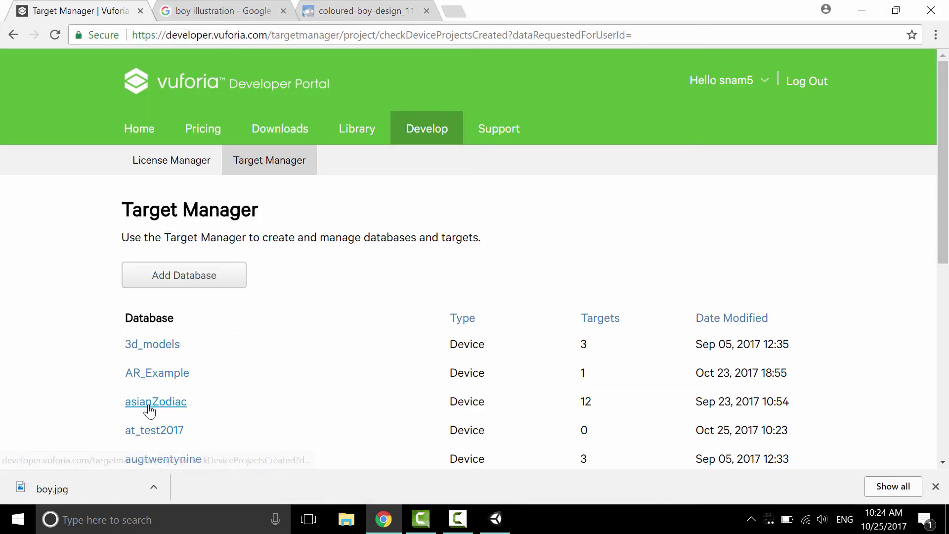
{"action": "left_click", "coordinate": [148, 434]}
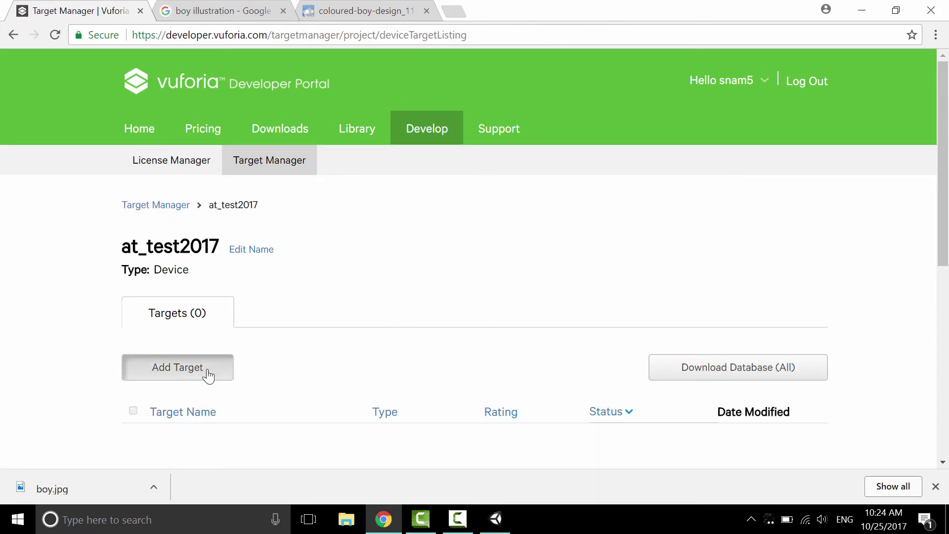
{"action": "left_click", "coordinate": [206, 374]}
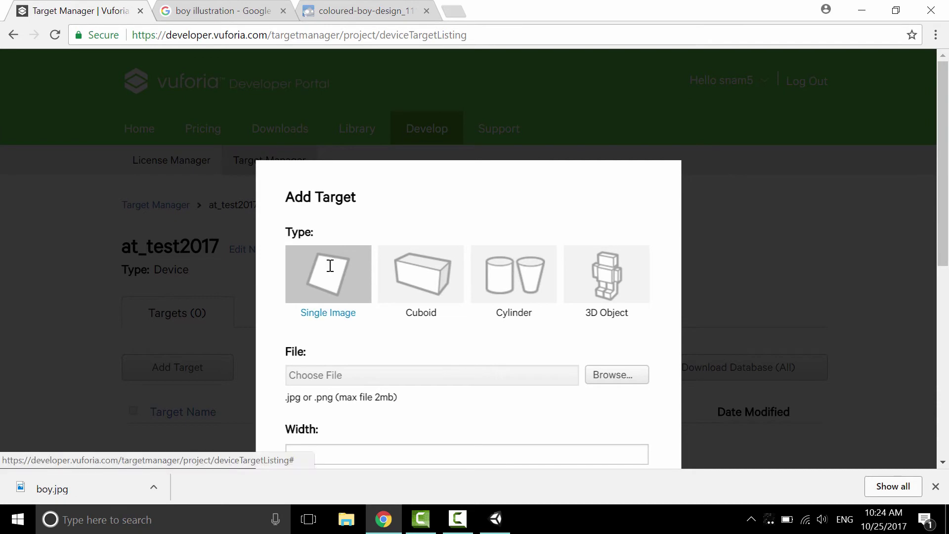
{"action": "left_click", "coordinate": [613, 377]}
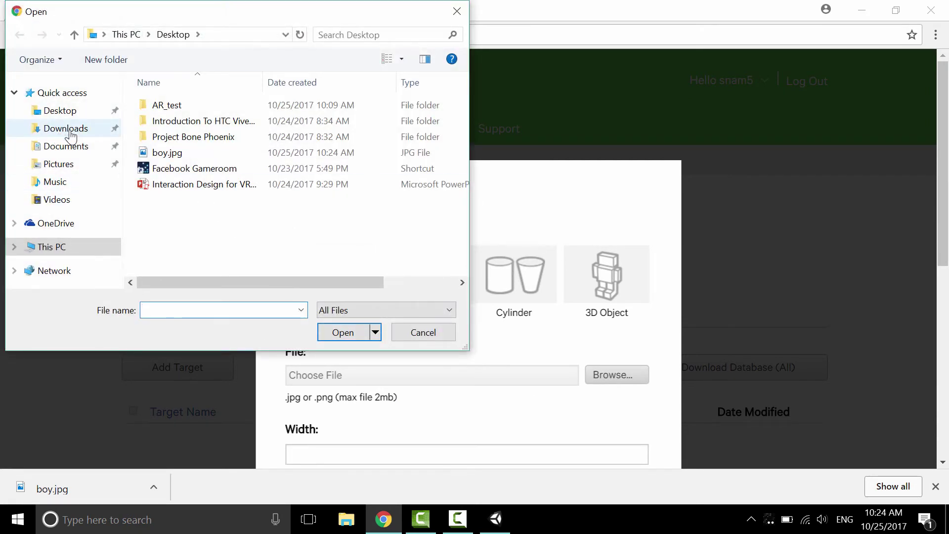
{"action": "left_click", "coordinate": [62, 111]}
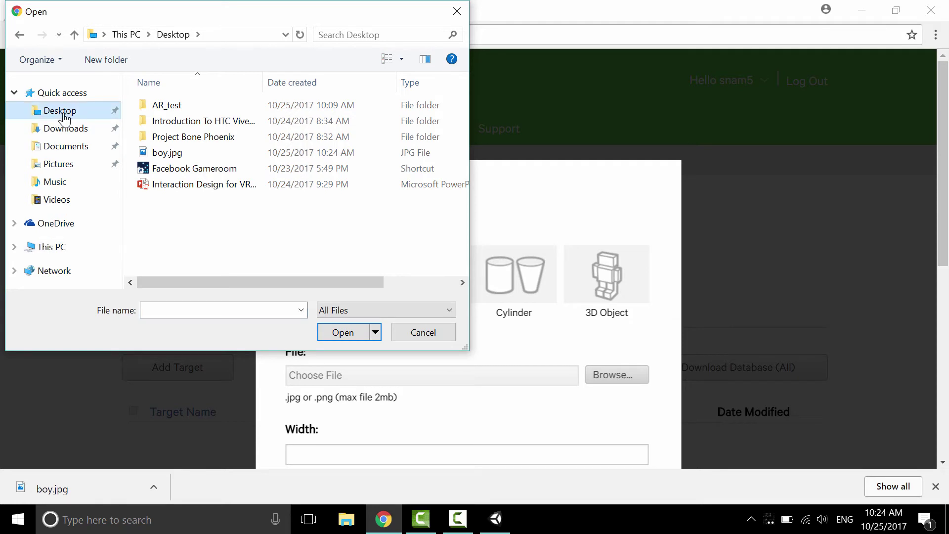
{"action": "left_click", "coordinate": [153, 154]}
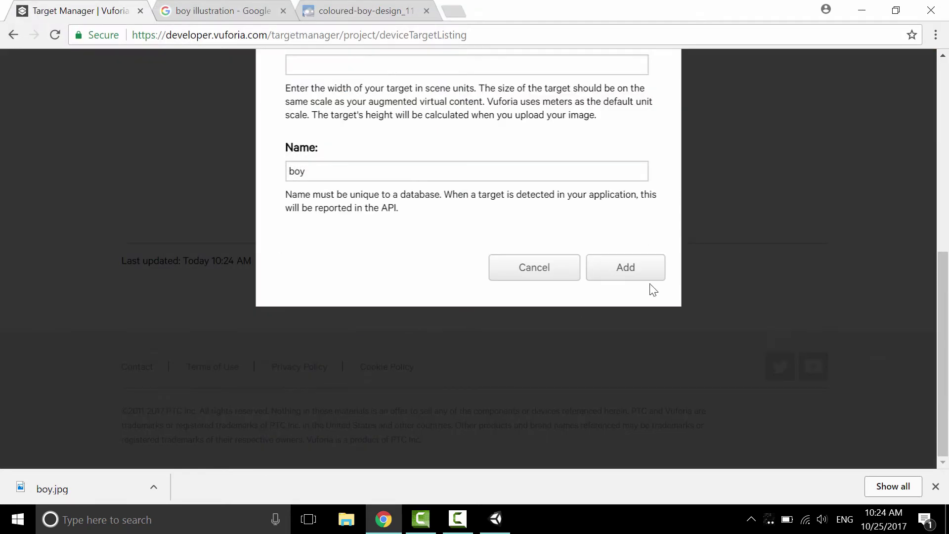
- Keep the target name boy, set width 4, and add the target
{"action": "left_click_drag", "start_coordinate": [302, 171], "coordinate": [287, 172]}
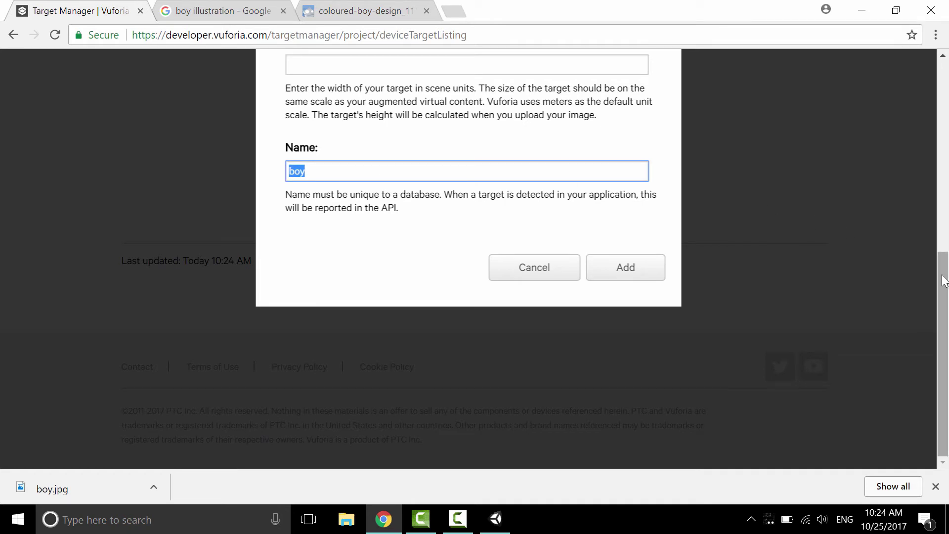
{"action": "left_click_drag", "start_coordinate": [944, 280], "coordinate": [939, 191]}
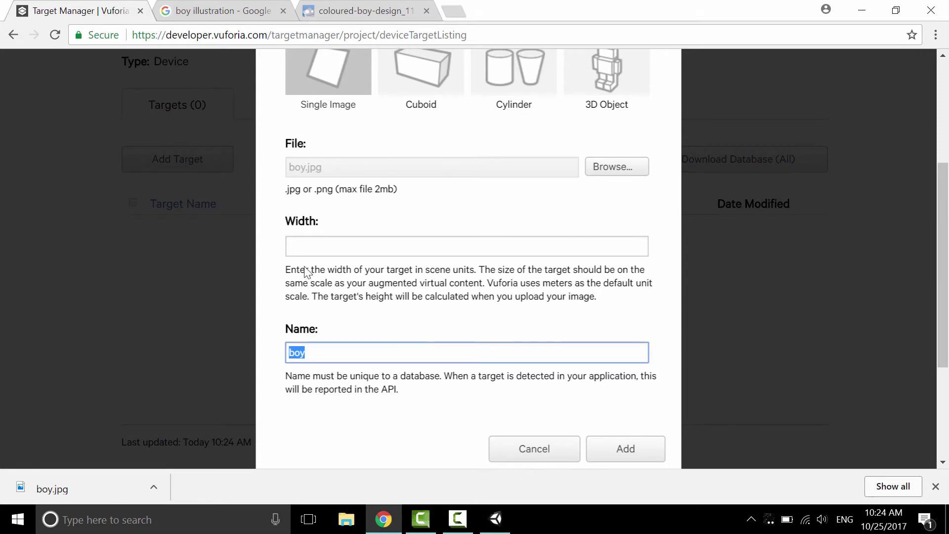
{"action": "left_click", "coordinate": [299, 250]}
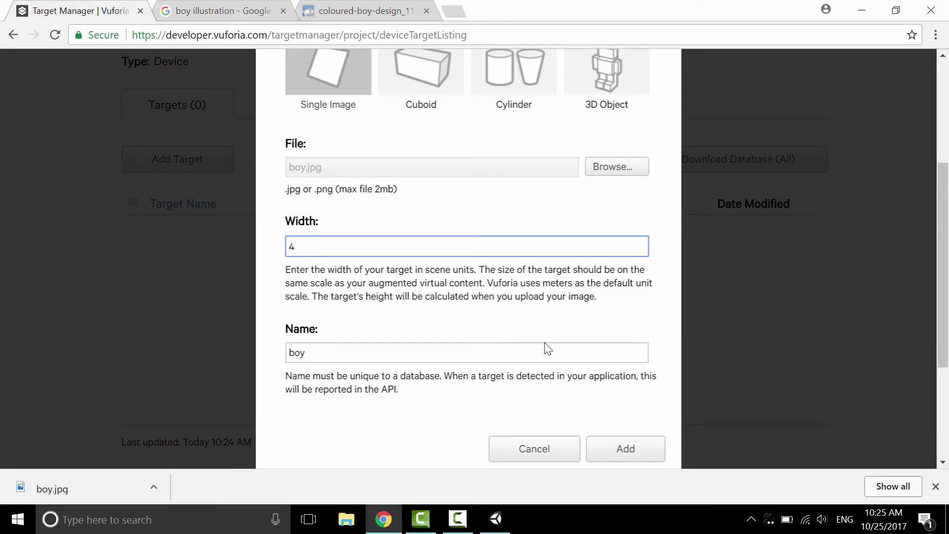
{"action": "left_click", "coordinate": [647, 448]}
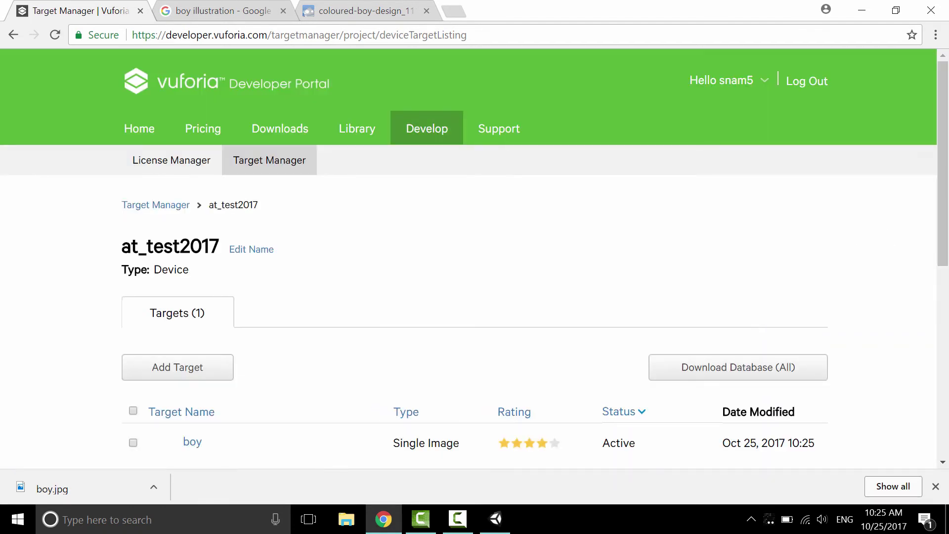
- Download the whole at_test2017 database for Unity Editor as a .unitypackage file
{"action": "left_click_drag", "start_coordinate": [942, 186], "coordinate": [947, 226]}
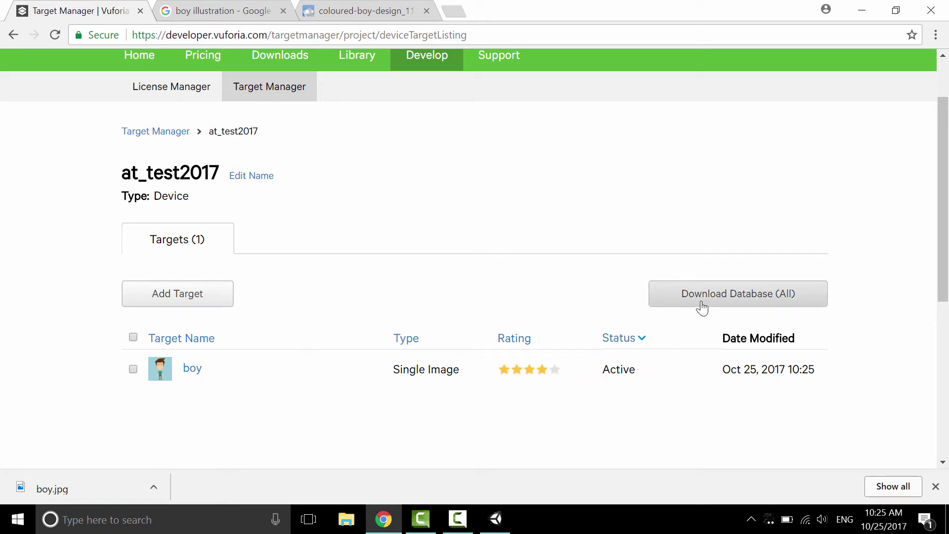
{"action": "left_click", "coordinate": [717, 302]}
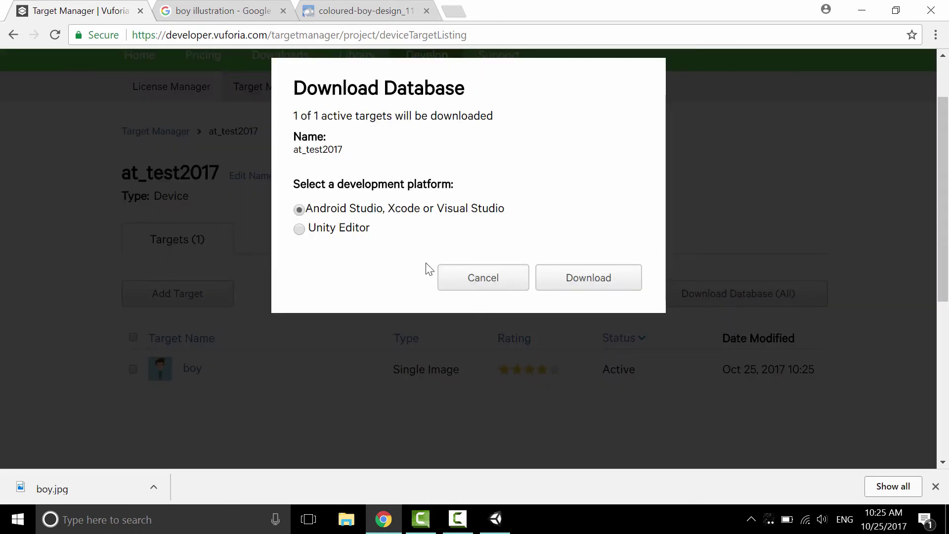
{"action": "left_click", "coordinate": [584, 281]}
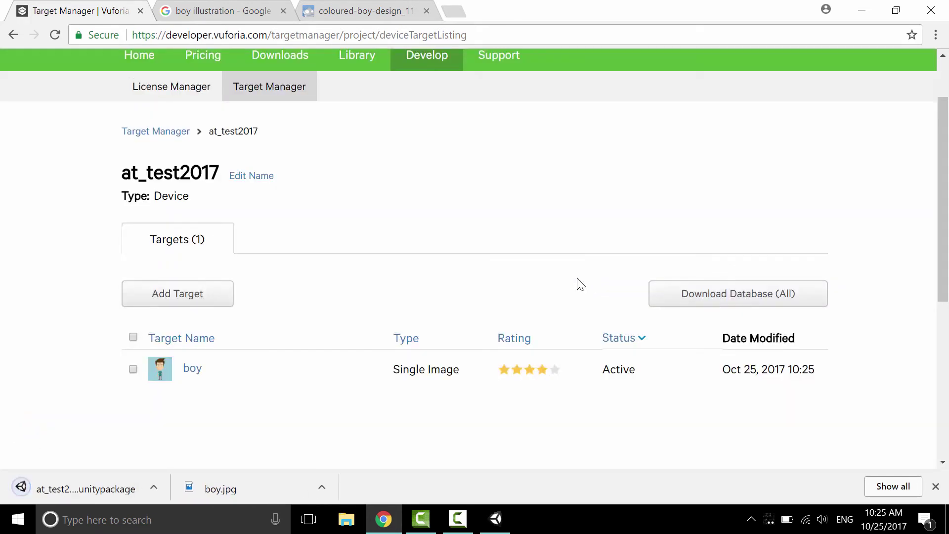
{"action": "left_click", "coordinate": [102, 499]}
- Find the downloaded at_test2017.unitypackage in File Explorer's Downloads folder
{"action": "left_click", "coordinate": [355, 521]}
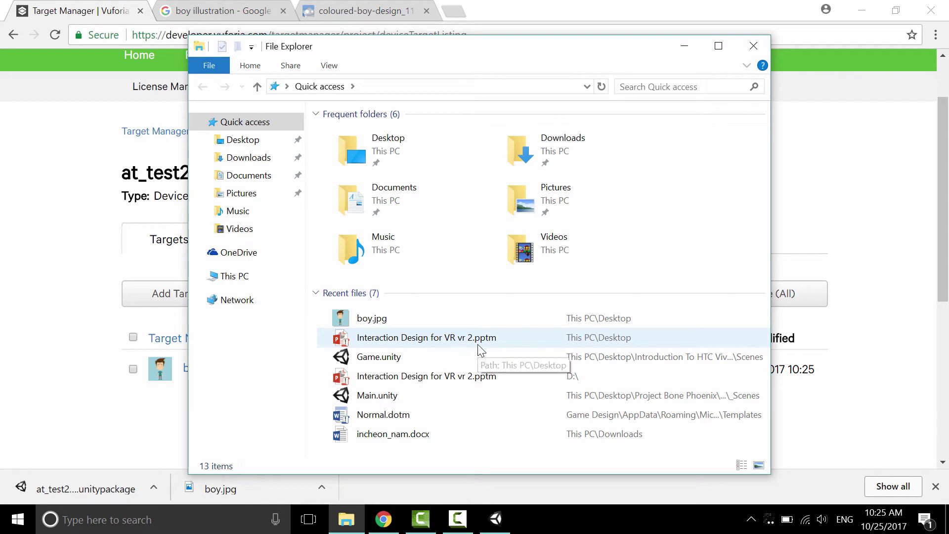
{"action": "left_click", "coordinate": [255, 158]}
{"action": "left_click", "coordinate": [341, 184]}
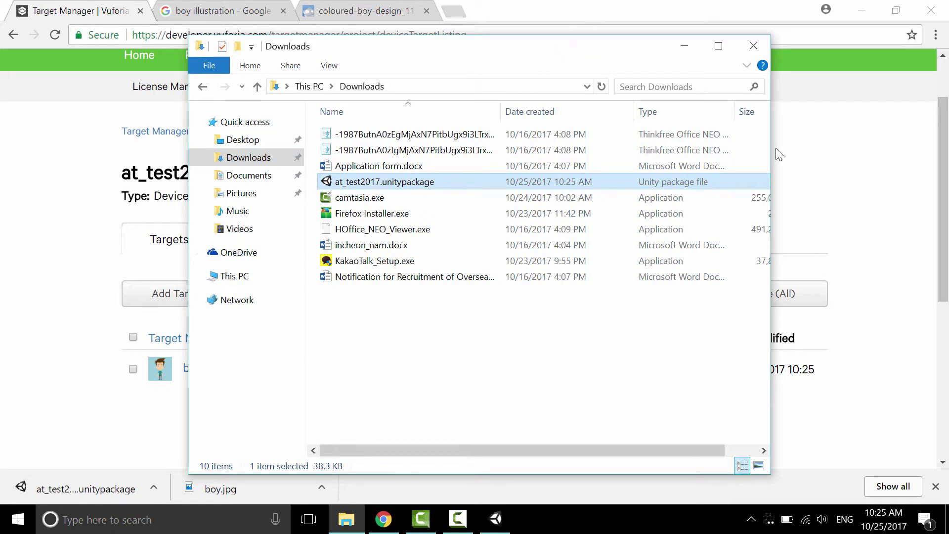
- Drag at_test2017.unitypackage into Unity's Project panel and import all its contents
{"action": "left_click", "coordinate": [861, 8]}
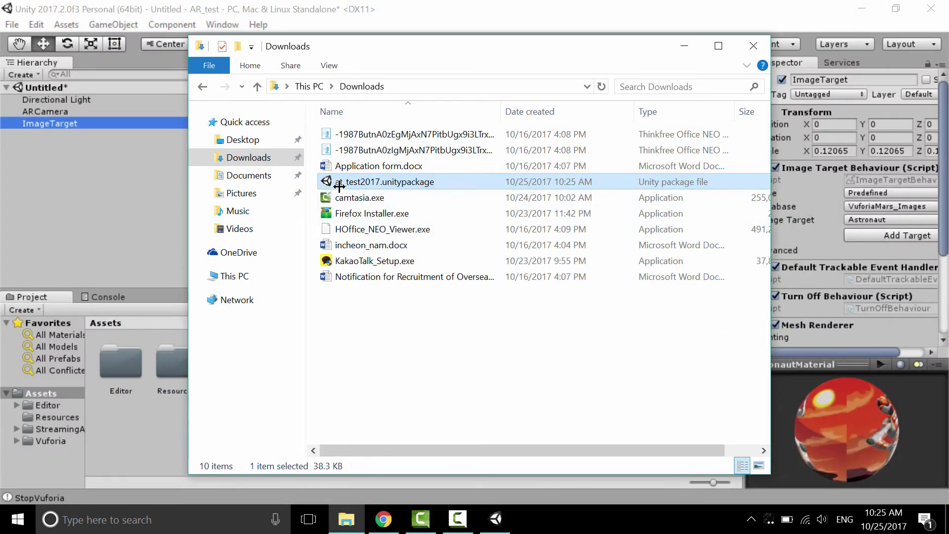
{"action": "mouse_move", "coordinate": [337, 183]}
{"action": "left_mouse_down"}
{"action": "mouse_move", "coordinate": [331, 171]}
{"action": "mouse_move", "coordinate": [333, 183]}
{"action": "left_mouse_up"}
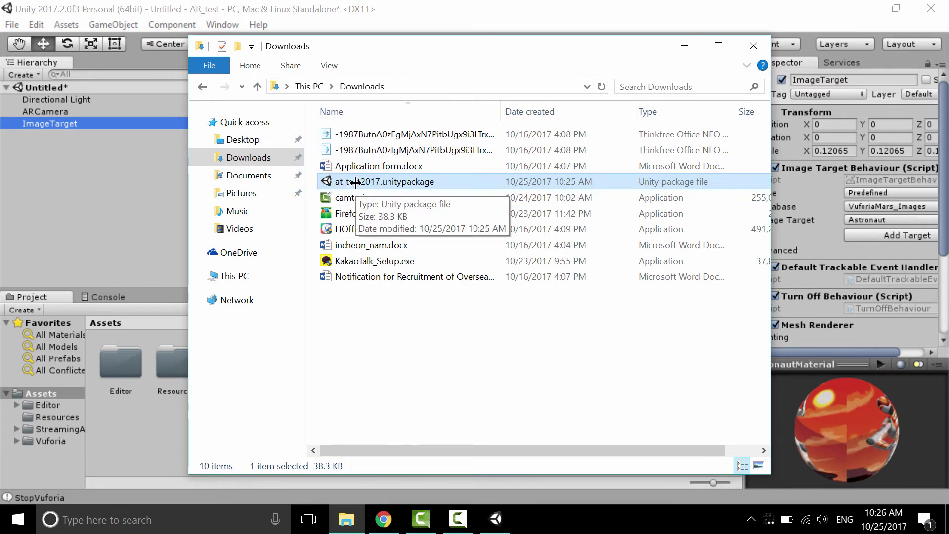
{"action": "left_click_drag", "start_coordinate": [357, 182], "coordinate": [96, 285]}
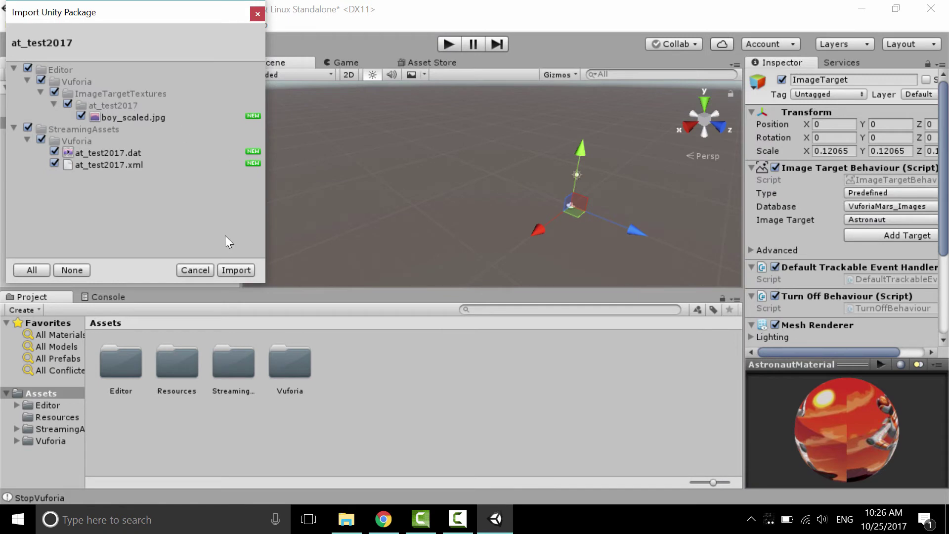
{"action": "left_click", "coordinate": [236, 269]}
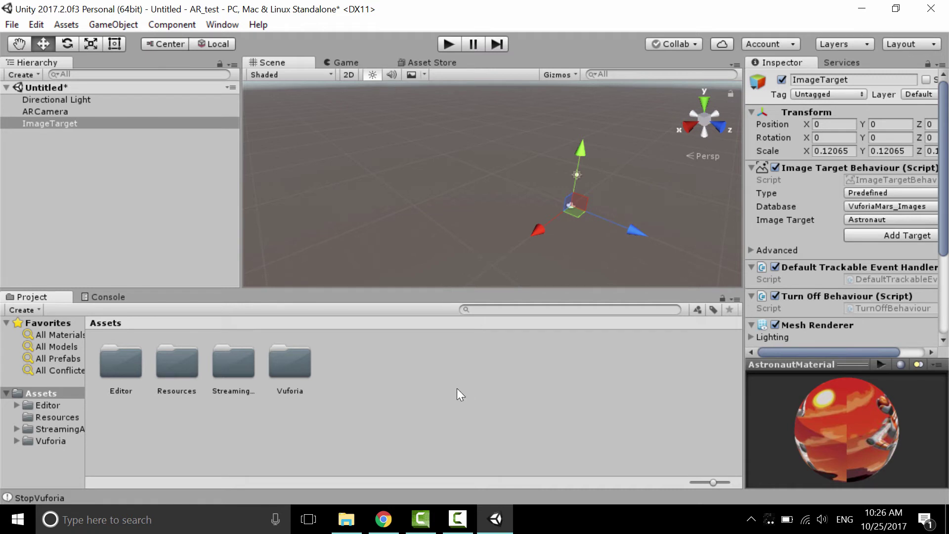
- Keep the ImageTarget's type as Predefined and set its Database to at_test2017
{"action": "left_click", "coordinate": [301, 259]}
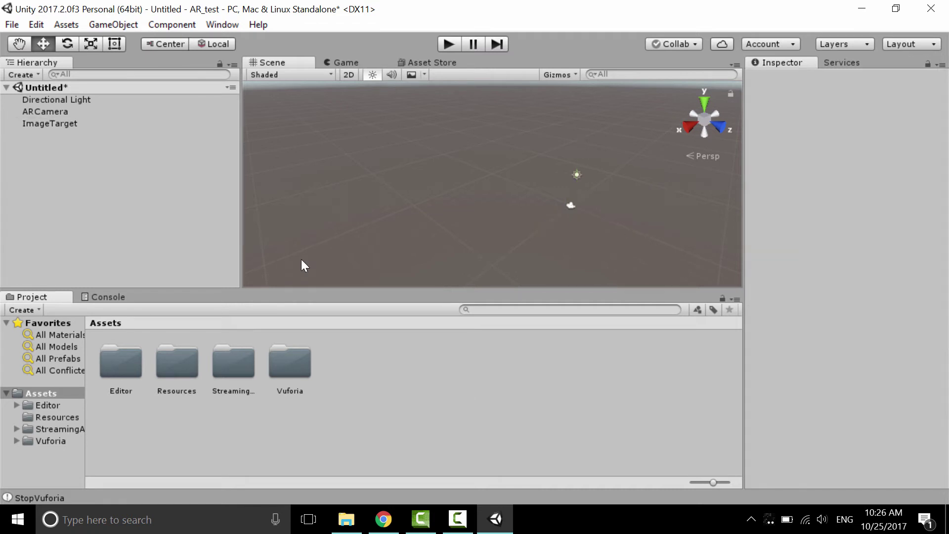
{"action": "left_click", "coordinate": [60, 123]}
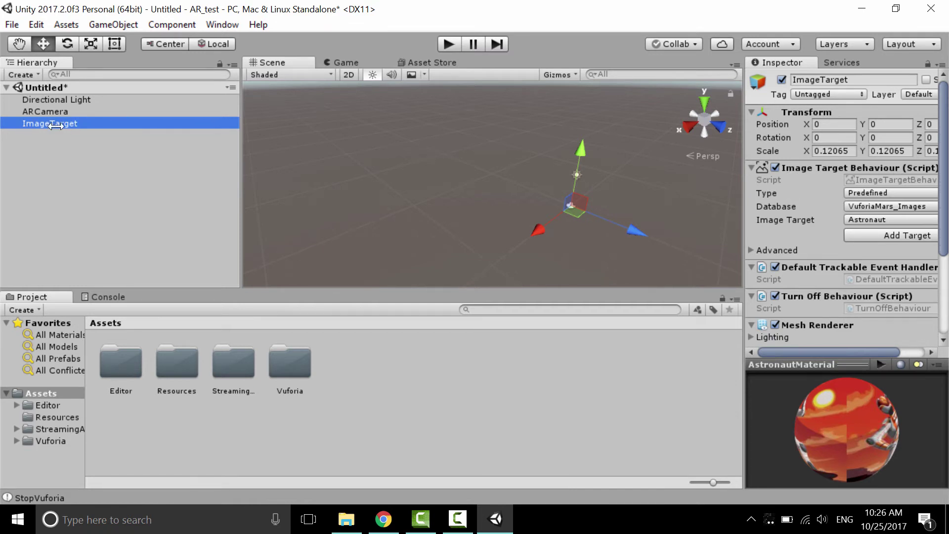
{"action": "left_click", "coordinate": [887, 192]}
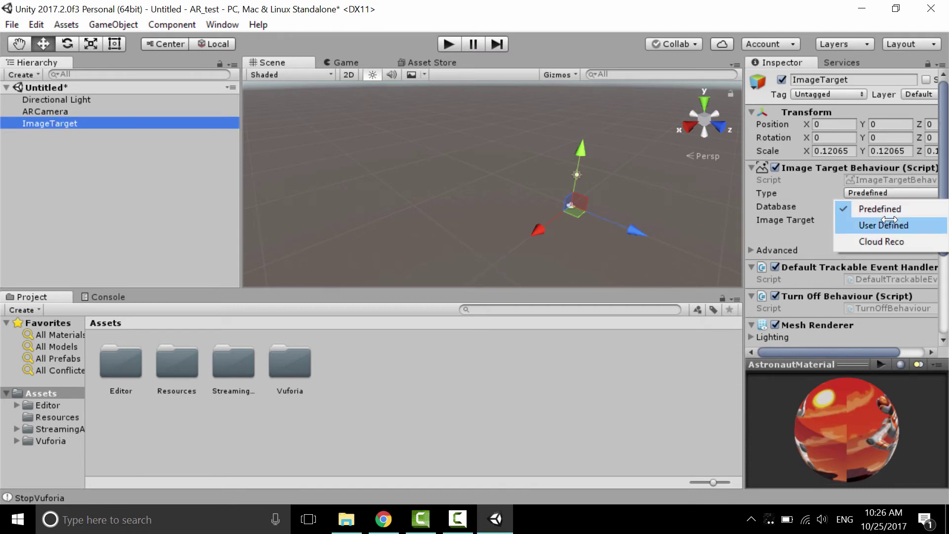
{"action": "left_click", "coordinate": [555, 121]}
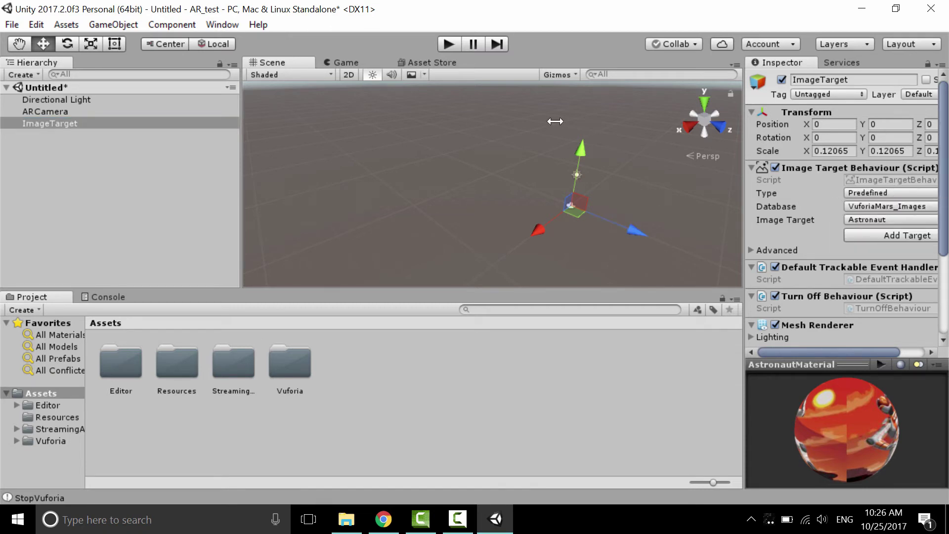
{"action": "left_click", "coordinate": [882, 206]}
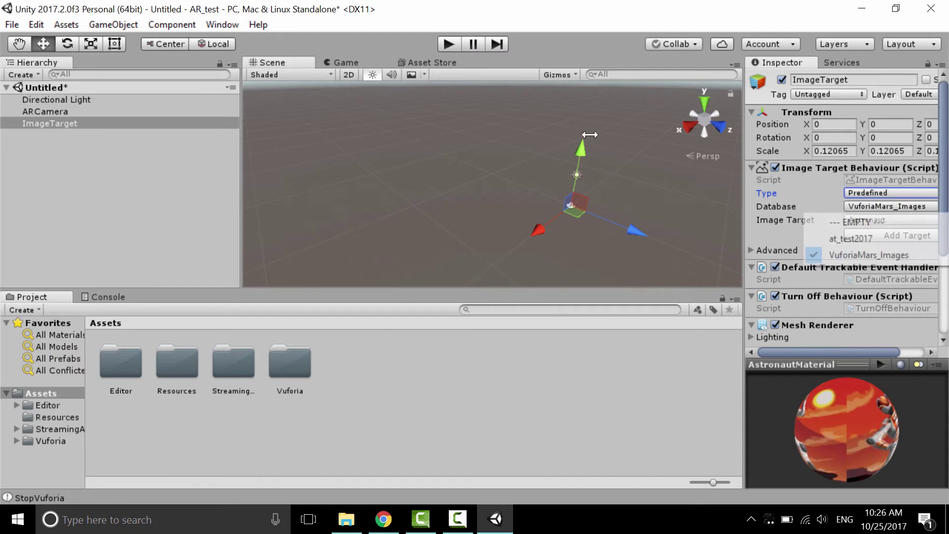
{"action": "left_click", "coordinate": [867, 237]}
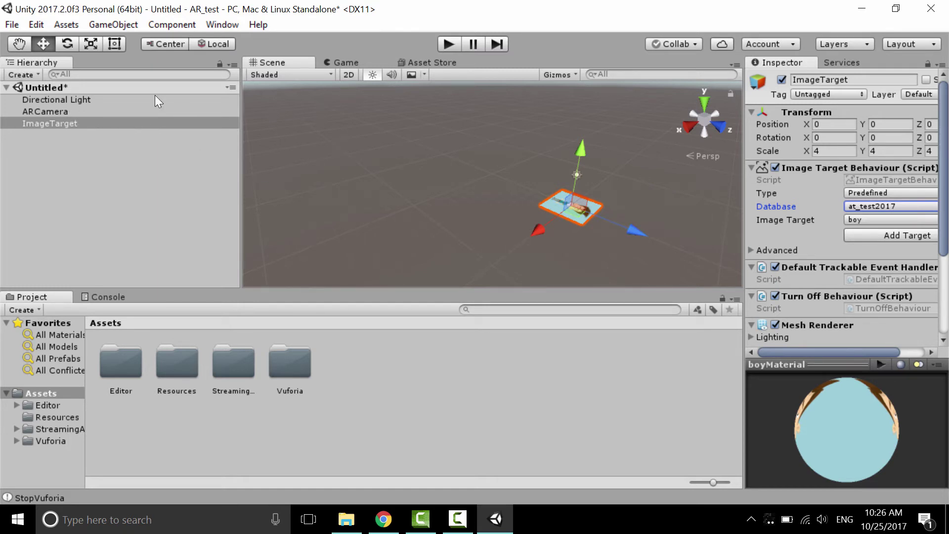
- Add a 3D Sphere to the scene
{"action": "left_click", "coordinate": [118, 25]}
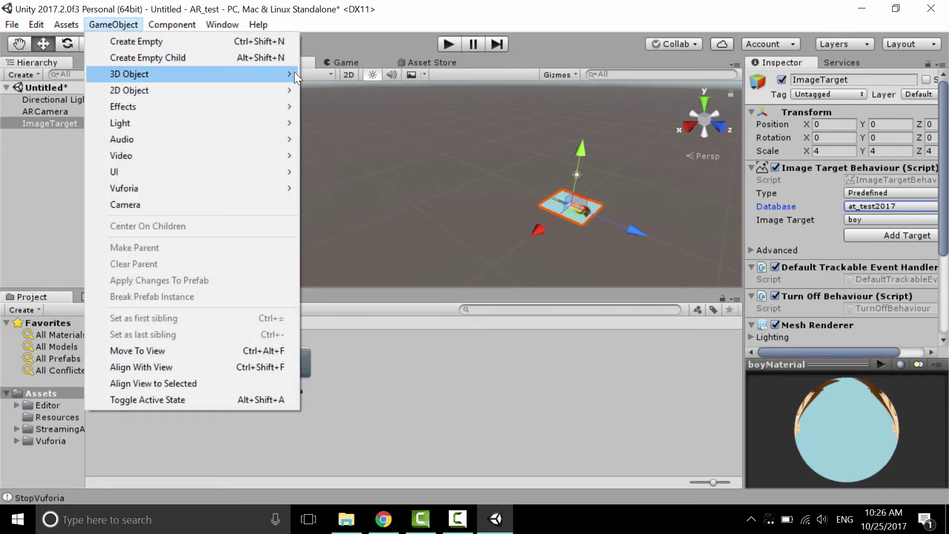
{"action": "mouse_move", "coordinate": [288, 73]}
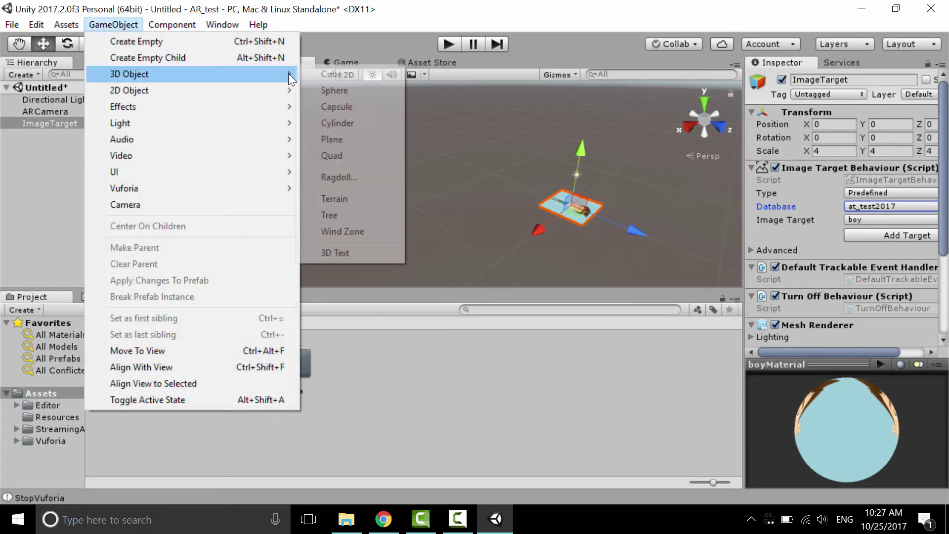
{"action": "left_click", "coordinate": [326, 90]}
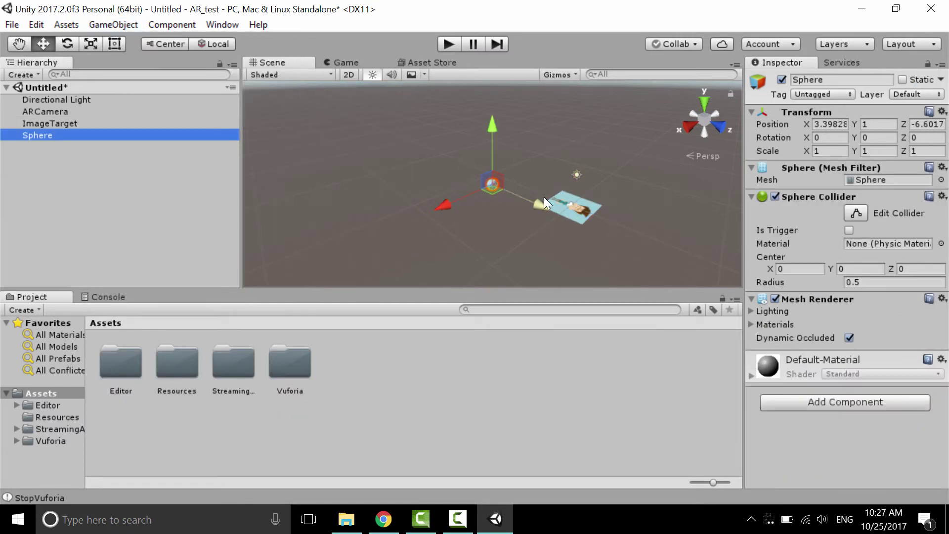
- Enter trial scale values on the sphere: X 5 and Y 55
{"action": "left_click", "coordinate": [820, 151]}
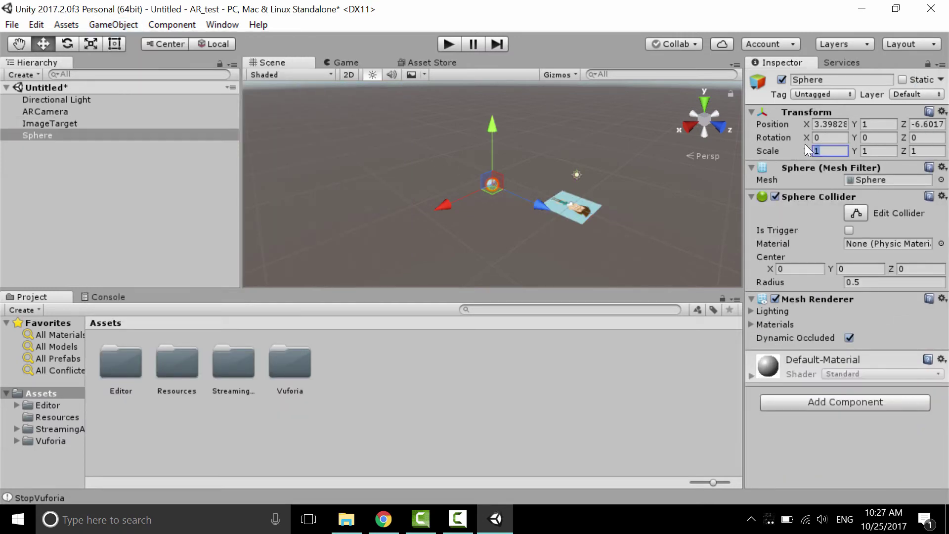
{"action": "type", "text": "20"}
{"action": "key", "text": "BackSpace"}
{"action": "key", "text": "BackSpace"}
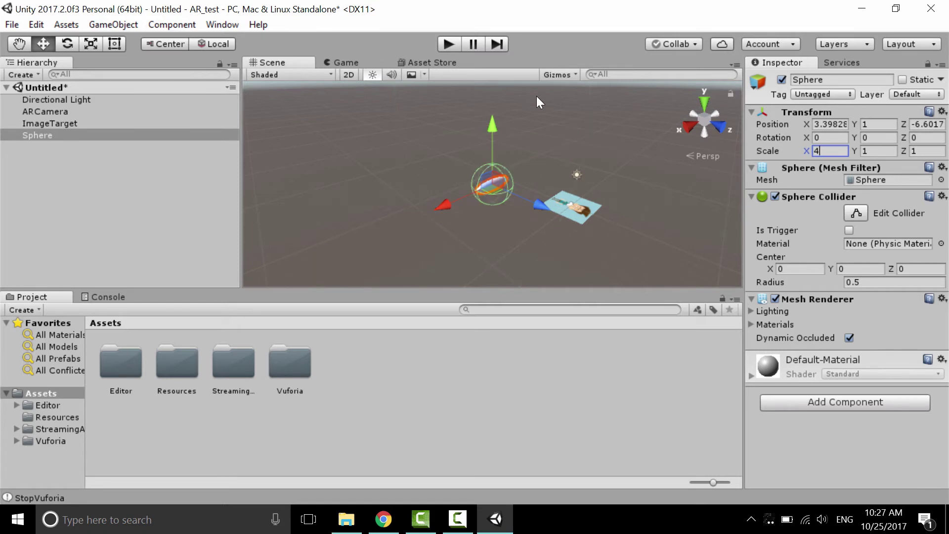
{"action": "type", "text": "5"}
{"action": "key", "text": "Tab"}
{"action": "key", "text": "Tab"}
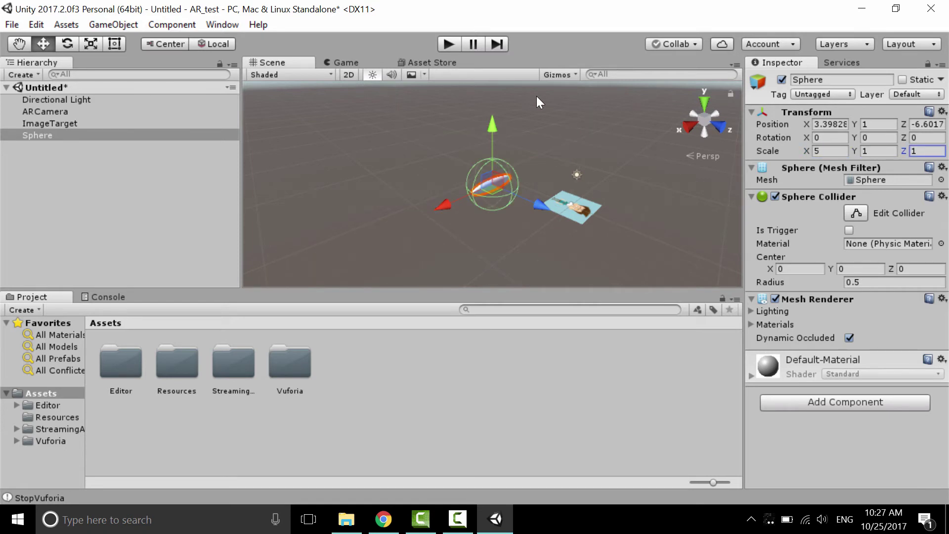
{"action": "left_click", "coordinate": [864, 151]}
{"action": "type", "text": "5"}
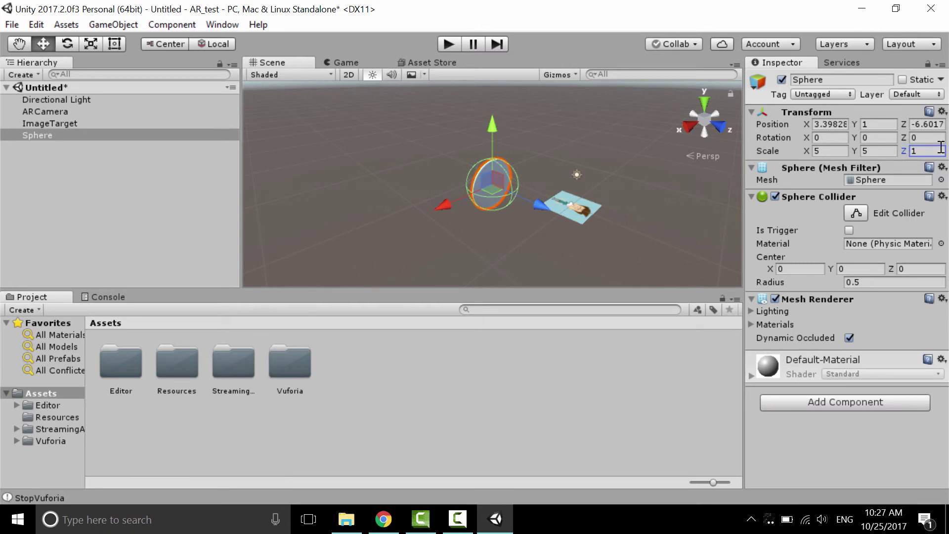
{"action": "type", "text": "5"}
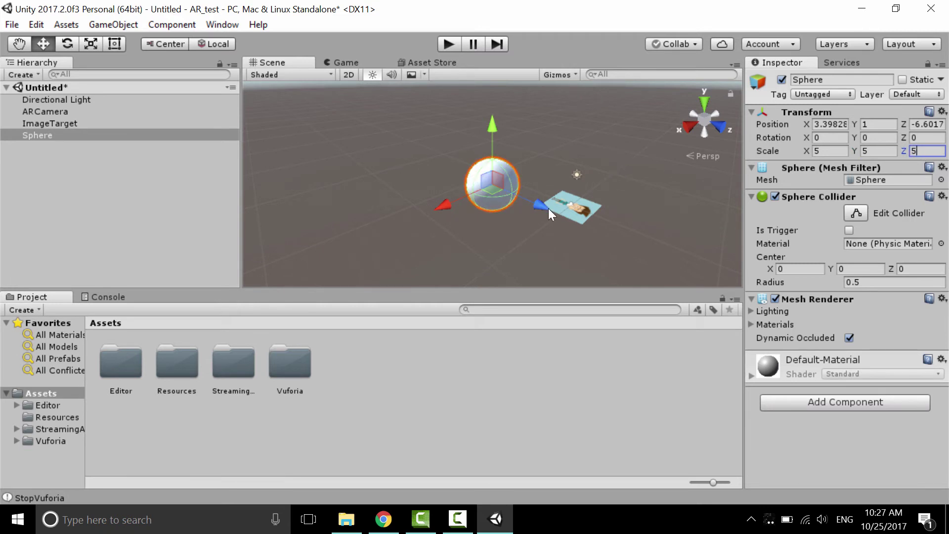
- Move the sphere forward and up above the image target, then scale it 3 on X, Y, Z
{"action": "left_click_drag", "start_coordinate": [541, 206], "coordinate": [603, 216]}
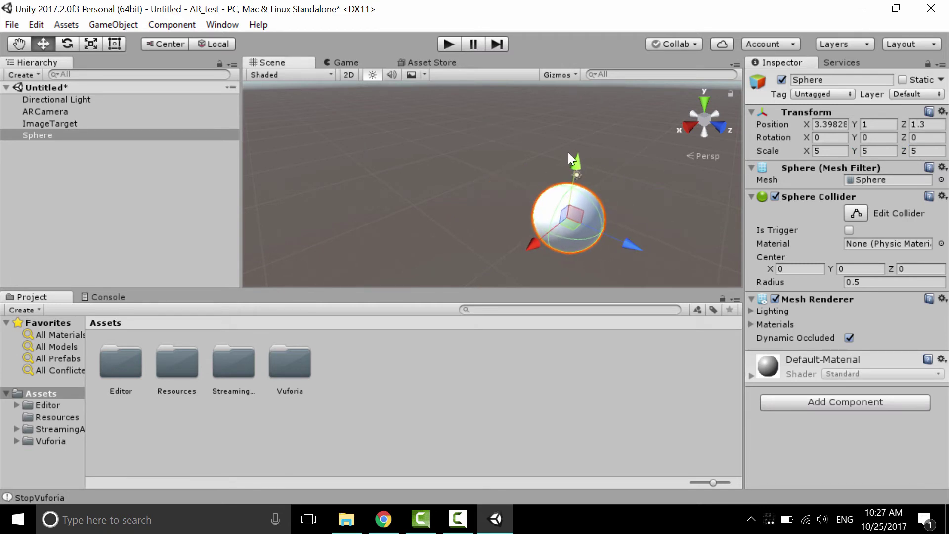
{"action": "left_click_drag", "start_coordinate": [577, 156], "coordinate": [581, 133]}
{"action": "left_click", "coordinate": [824, 152]}
{"action": "type", "text": "3.43"}
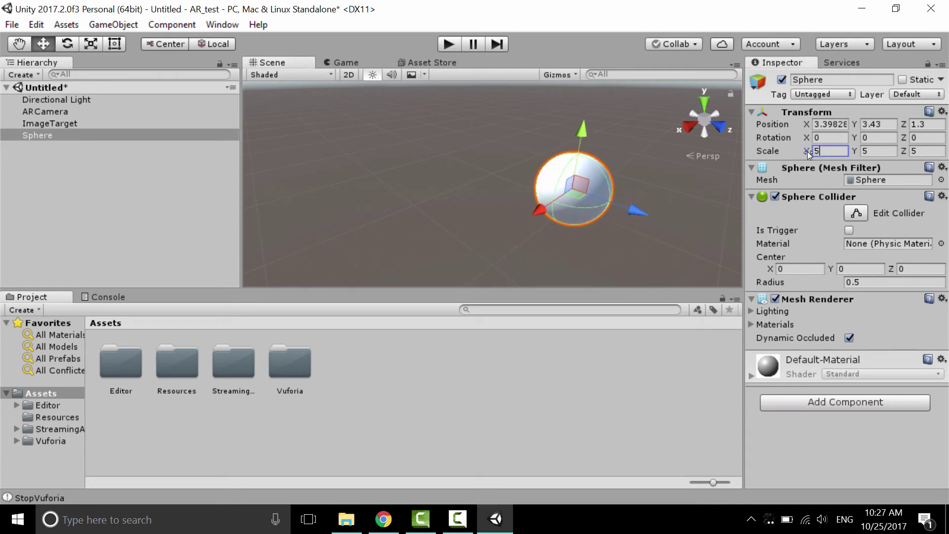
{"action": "key", "text": "Tab"}
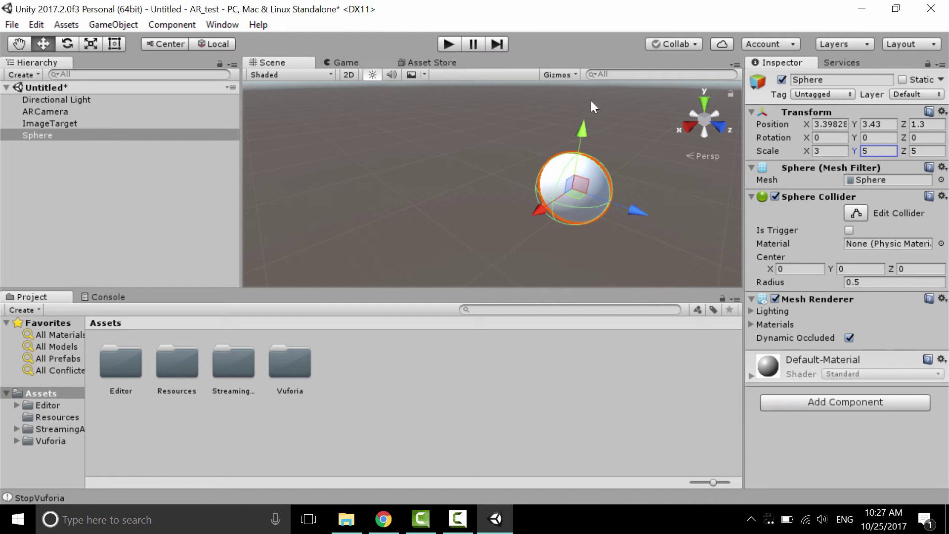
{"action": "type", "text": "3"}
{"action": "key", "text": "Tab"}
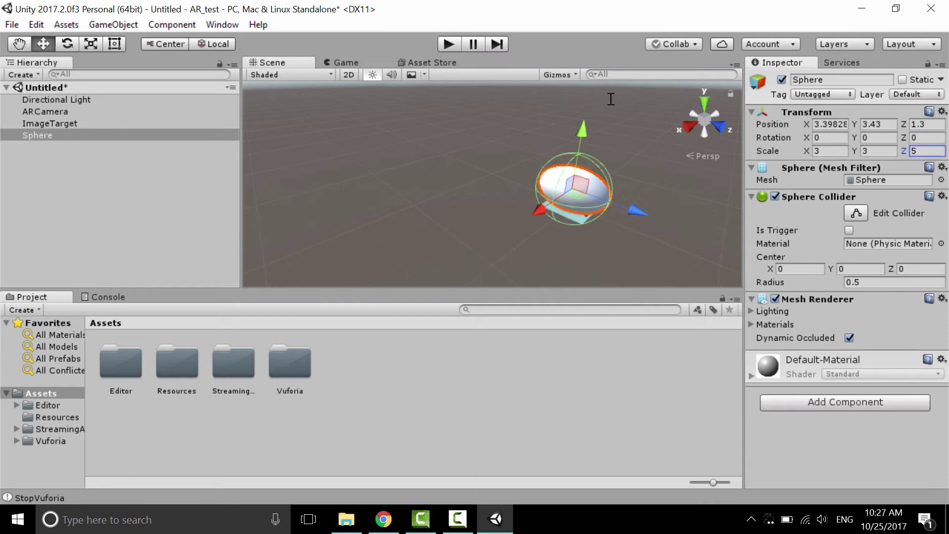
{"action": "type", "text": "3"}
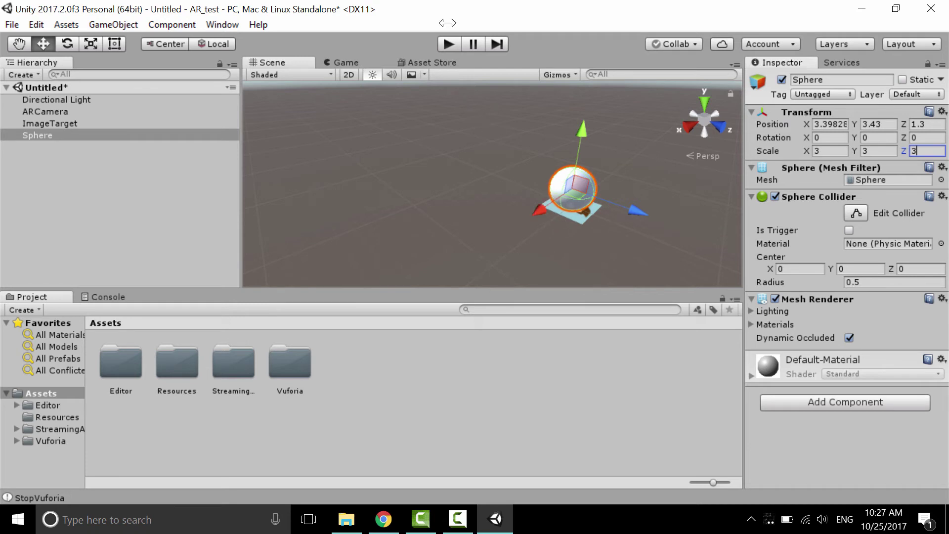
{"action": "left_click", "coordinate": [449, 44]}
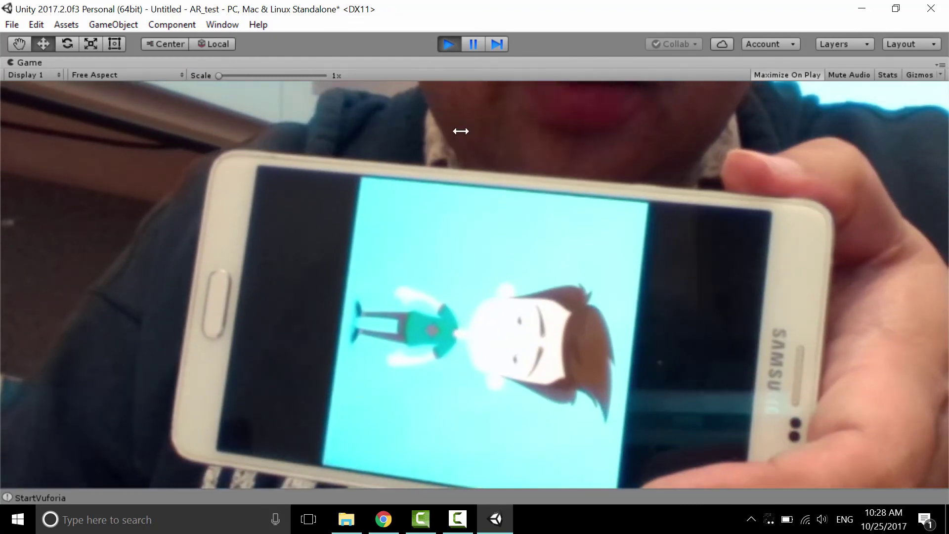
{"action": "left_click", "coordinate": [445, 44]}
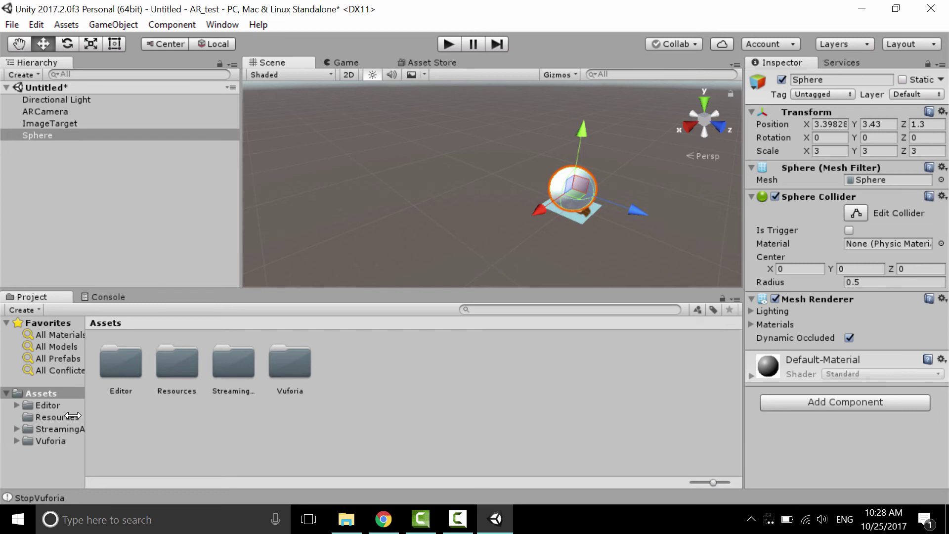
- Select the VuforiaConfiguration asset from Resources, then again through a 'confi' project search
{"action": "left_click", "coordinate": [54, 416]}
{"action": "left_click", "coordinate": [118, 368]}
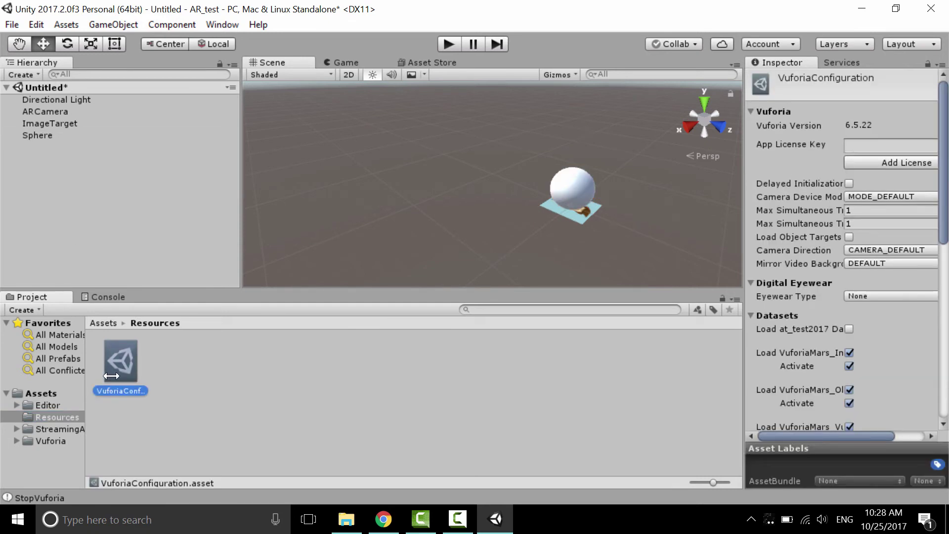
{"action": "left_click", "coordinate": [41, 394]}
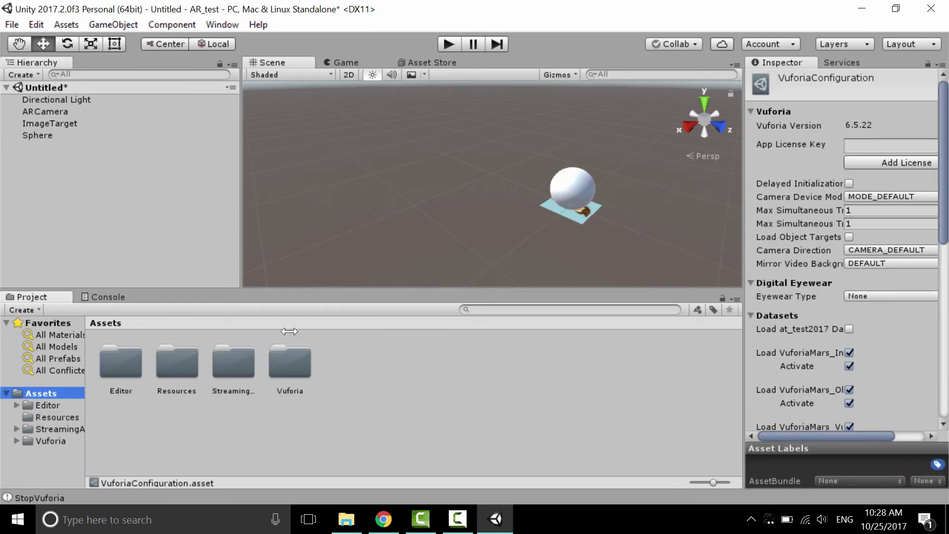
{"action": "left_click", "coordinate": [476, 309]}
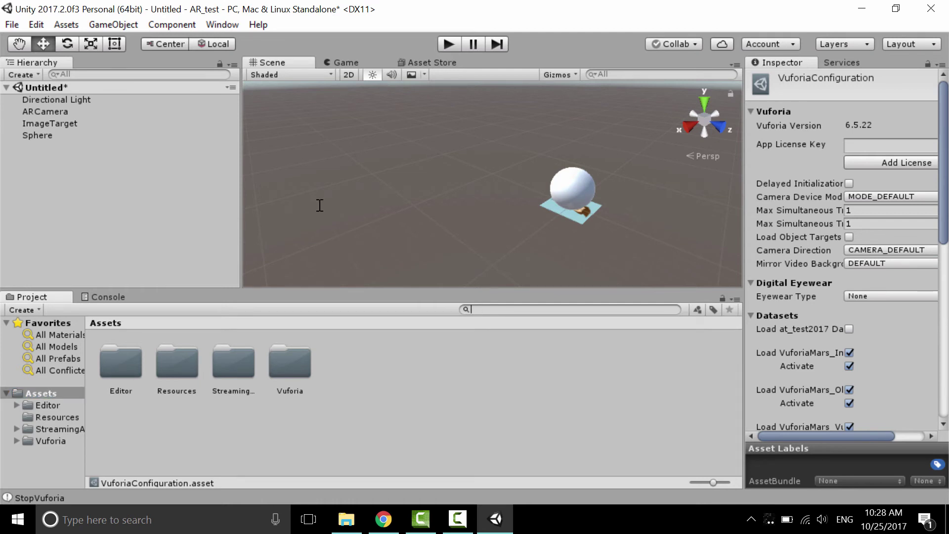
{"action": "type", "text": "confi"}
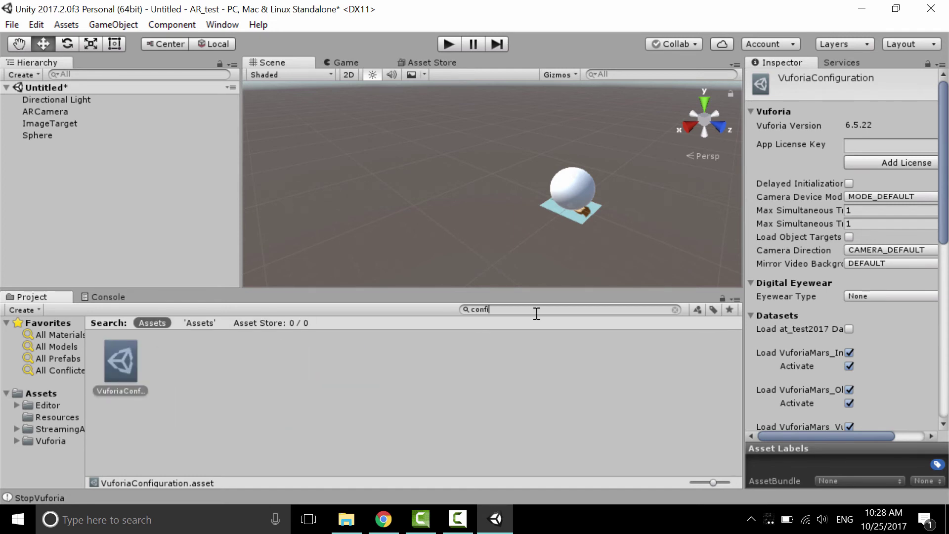
{"action": "left_click", "coordinate": [129, 363]}
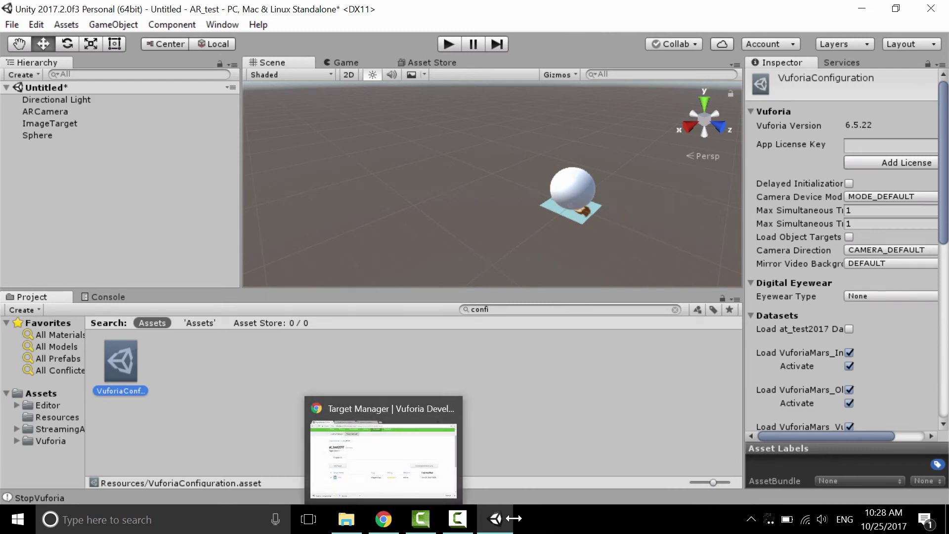
- Create a free development license key named at_test in the License Manager, accepting the terms
{"action": "left_click", "coordinate": [383, 519]}
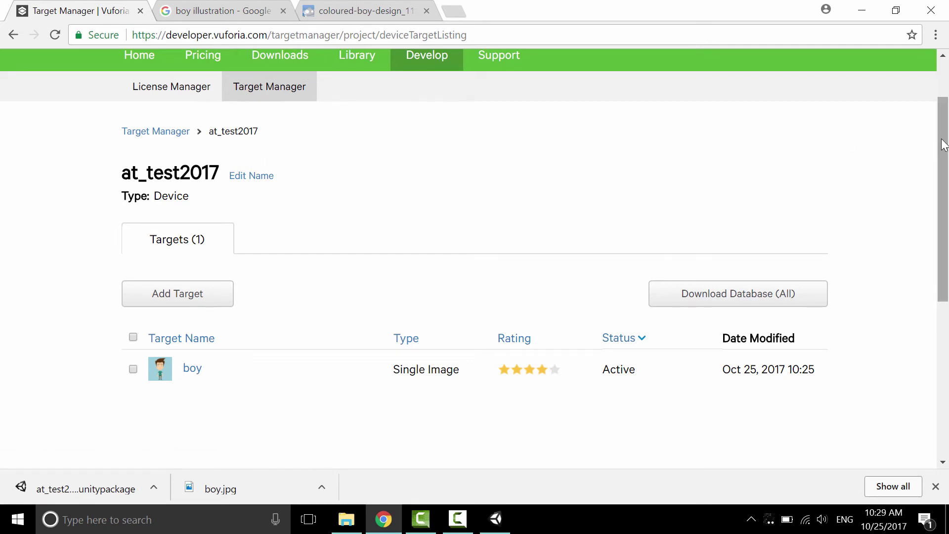
{"action": "left_click_drag", "start_coordinate": [943, 198], "coordinate": [943, 162]}
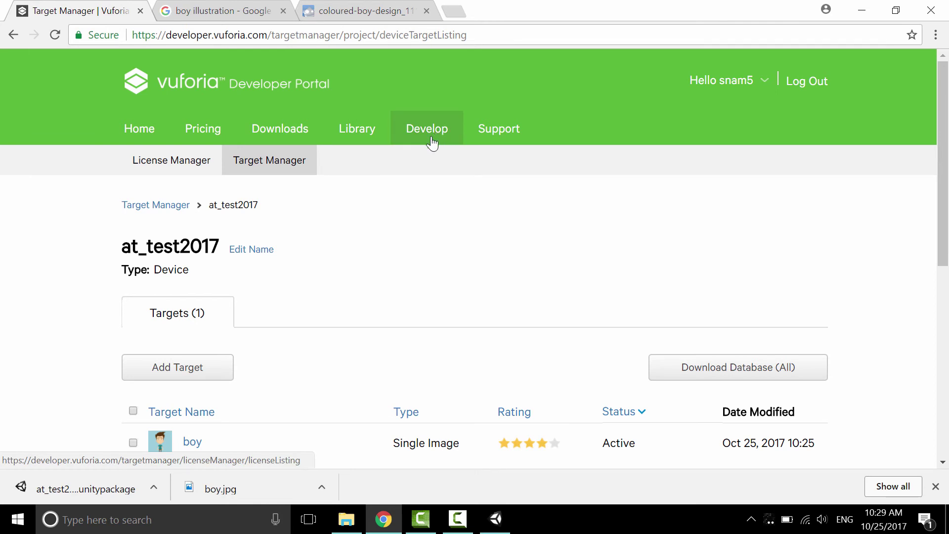
{"action": "left_click", "coordinate": [179, 168]}
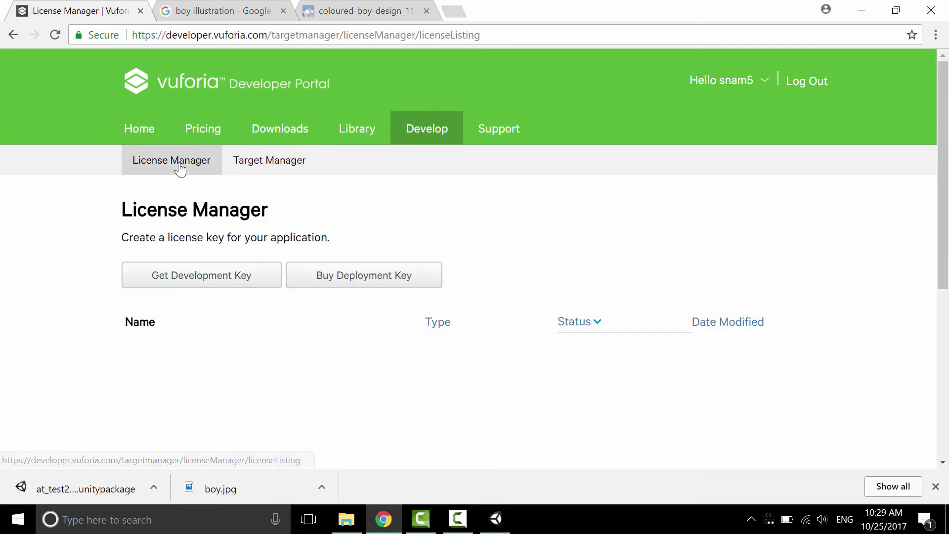
{"action": "left_click_drag", "start_coordinate": [943, 187], "coordinate": [947, 241]}
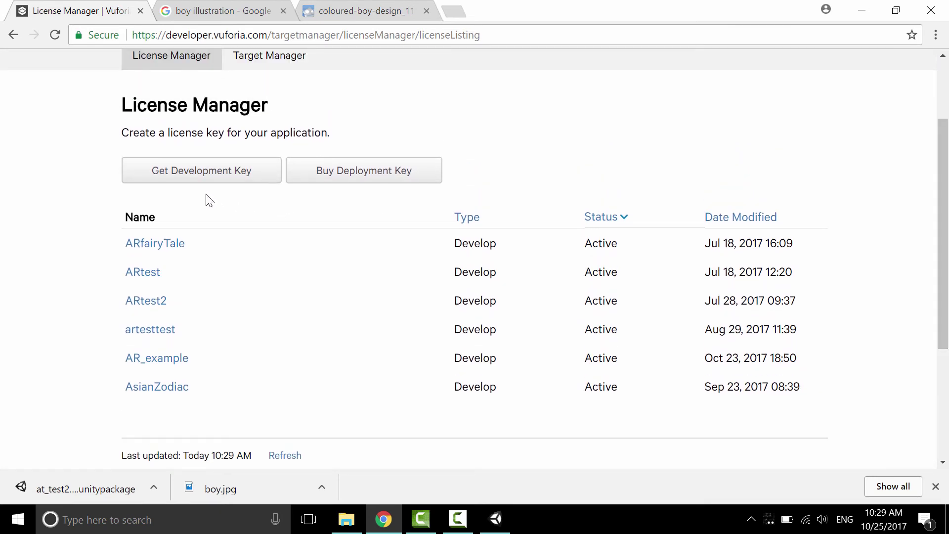
{"action": "left_click", "coordinate": [200, 179]}
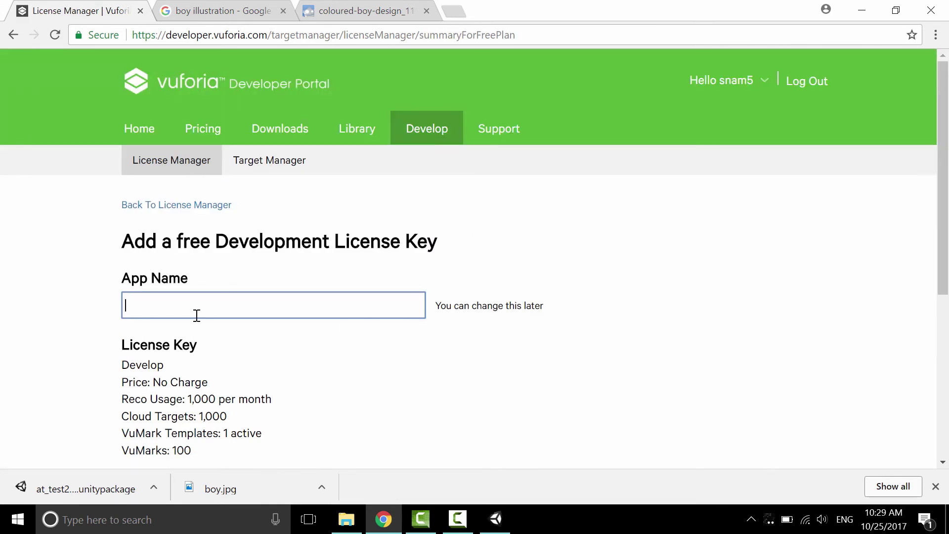
{"action": "type", "text": "at_test"}
{"action": "left_click_drag", "start_coordinate": [945, 228], "coordinate": [947, 262]}
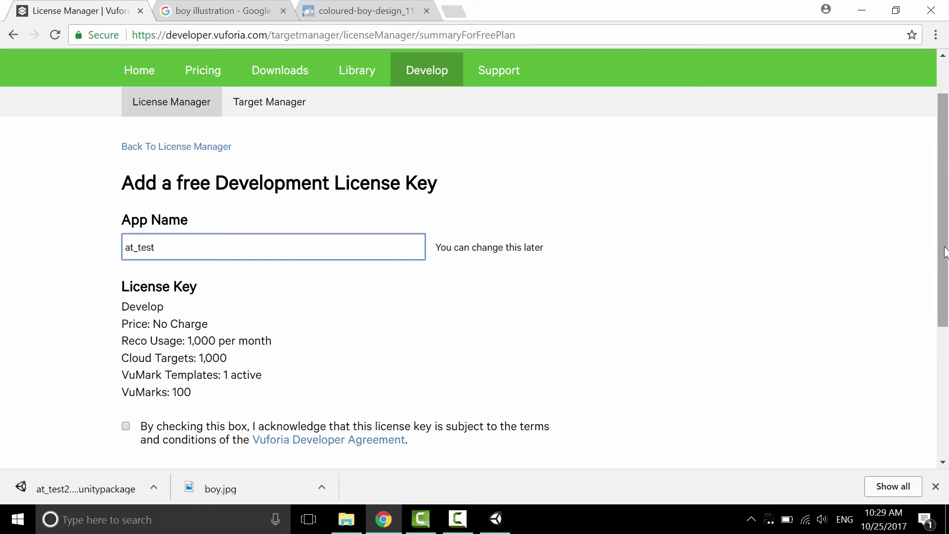
{"action": "left_click_drag", "start_coordinate": [947, 251], "coordinate": [945, 302]}
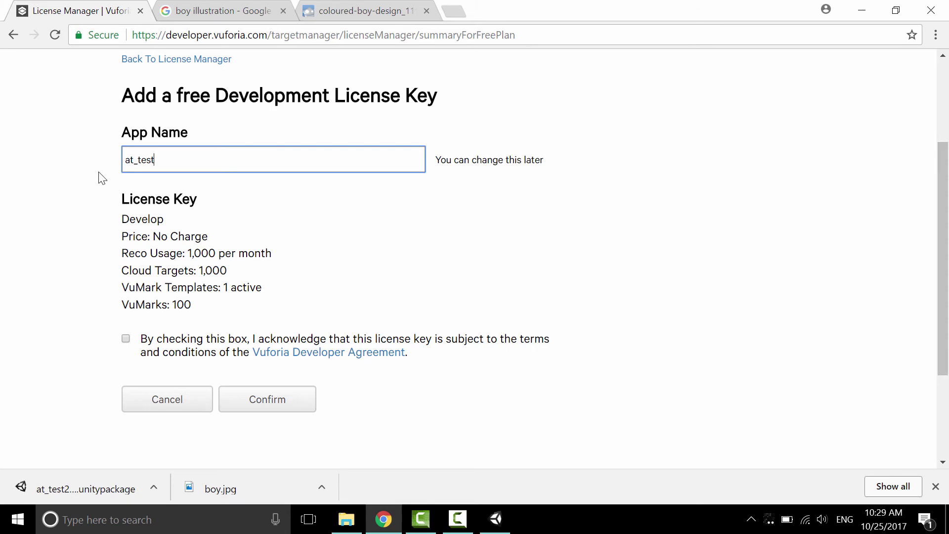
{"action": "left_click", "coordinate": [126, 338]}
{"action": "left_click", "coordinate": [282, 403]}
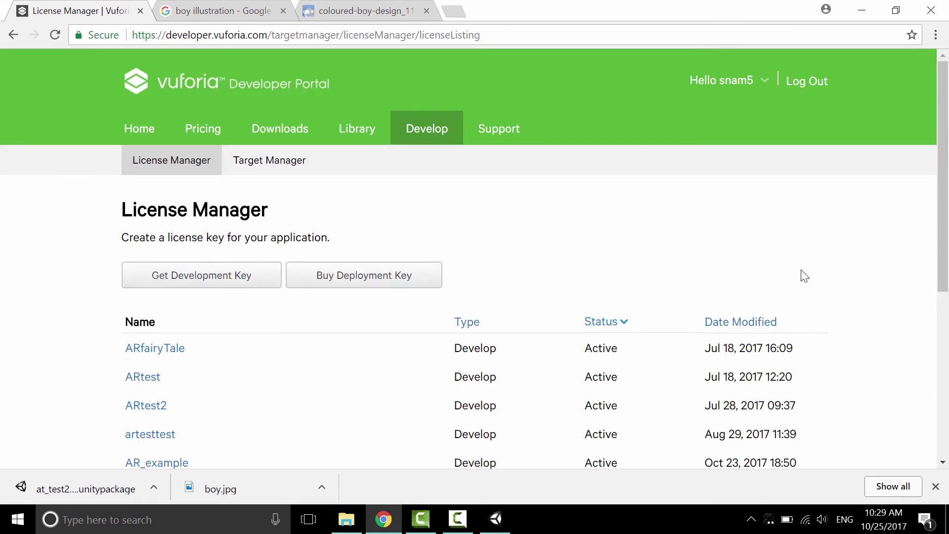
- Copy the at_test license key from its details page and return to Unity
{"action": "scroll", "coordinate": [403, 347], "scroll_direction": "down", "scroll_amount": 3}
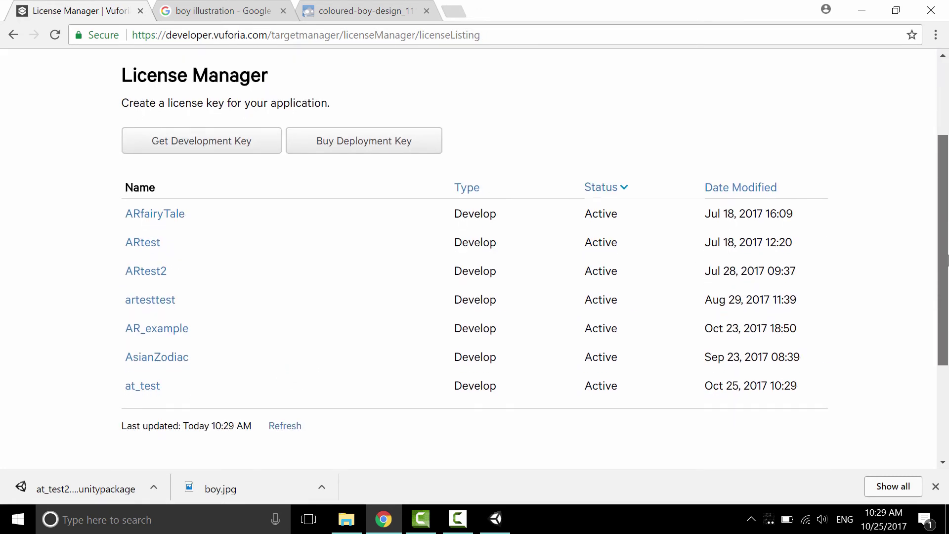
{"action": "left_click", "coordinate": [142, 386]}
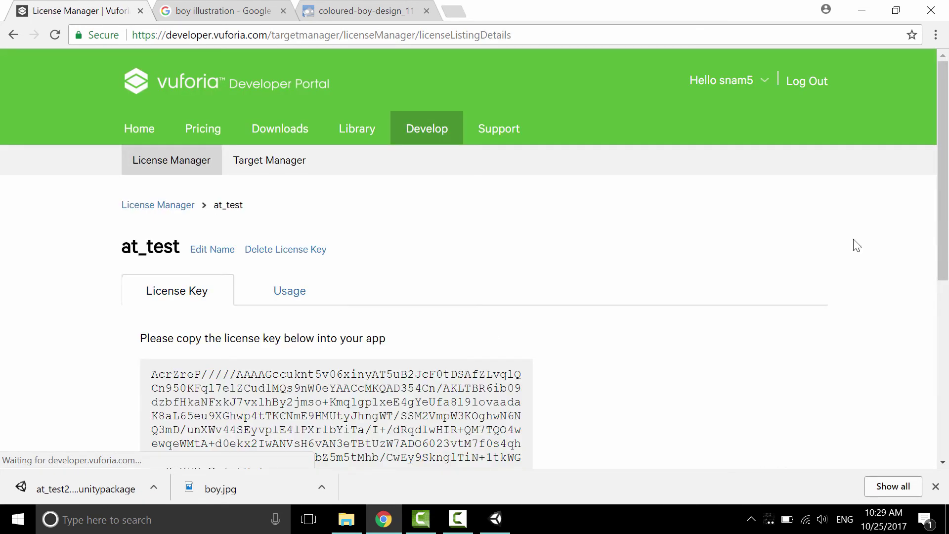
{"action": "scroll", "coordinate": [939, 269], "scroll_direction": "down", "scroll_amount": 1}
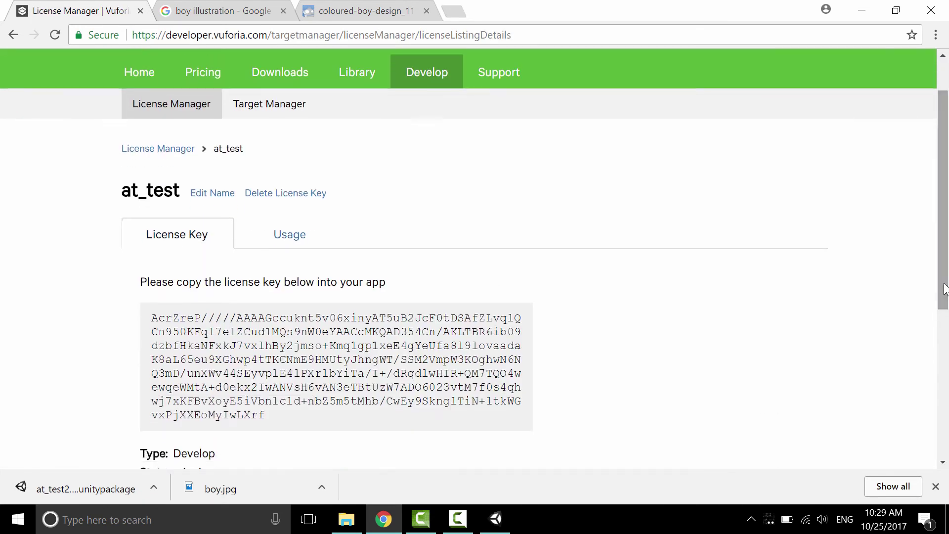
{"action": "left_click_drag", "start_coordinate": [271, 416], "coordinate": [117, 303]}
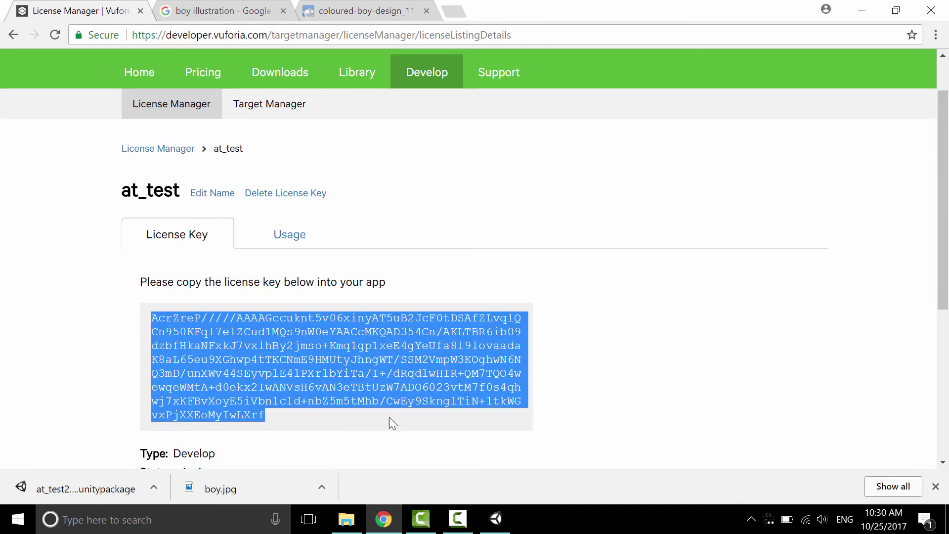
{"action": "left_click", "coordinate": [496, 517]}
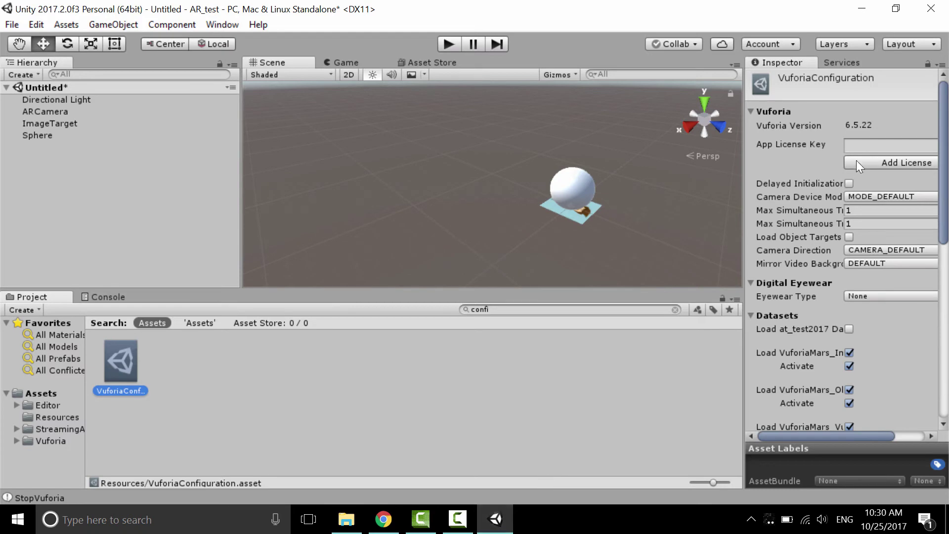
- Paste the copied at_test key into App License Key and scroll to the Datasets section
{"action": "left_click", "coordinate": [856, 145]}
{"action": "key", "text": "ctrl+v"}
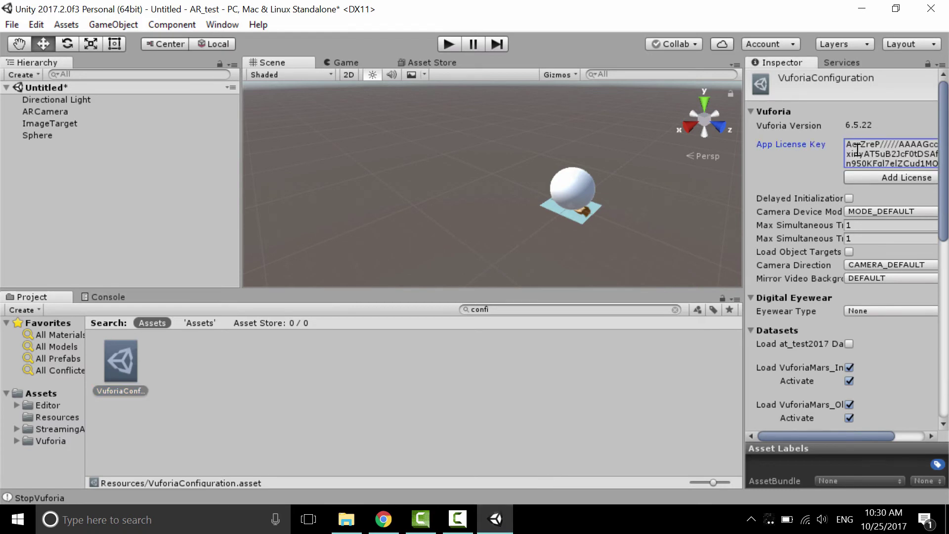
{"action": "left_click", "coordinate": [875, 178]}
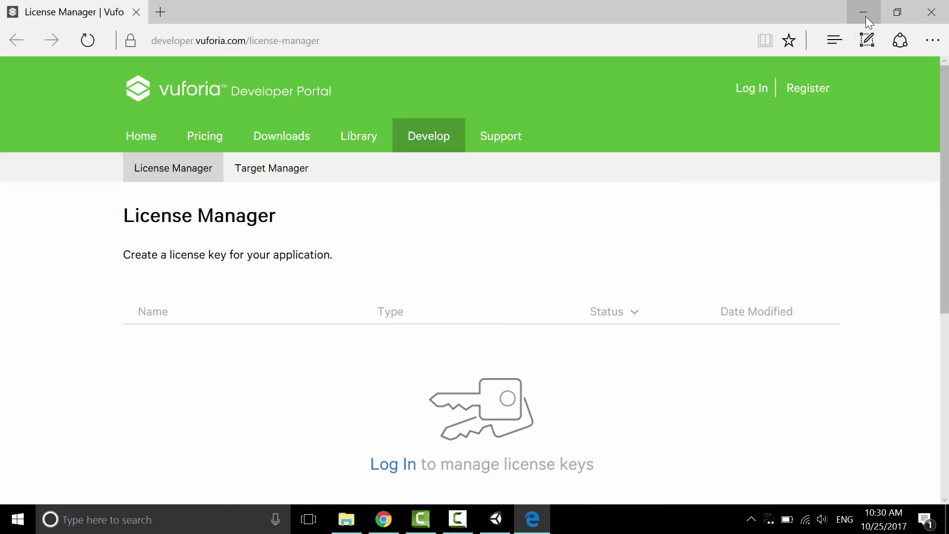
{"action": "left_click", "coordinate": [865, 16]}
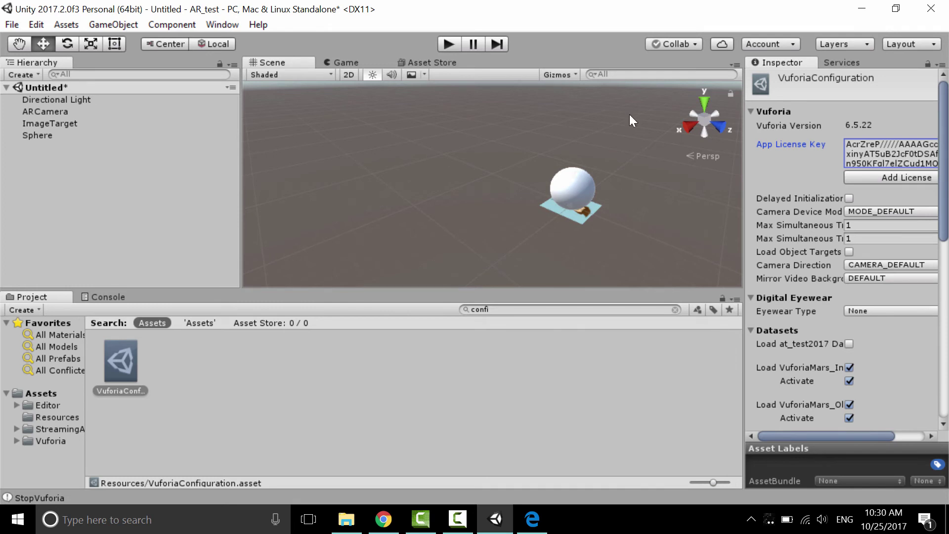
{"action": "scroll", "coordinate": [946, 185], "scroll_direction": "down", "scroll_amount": 3}
{"action": "scroll", "coordinate": [947, 194], "scroll_direction": "down", "scroll_amount": 4}
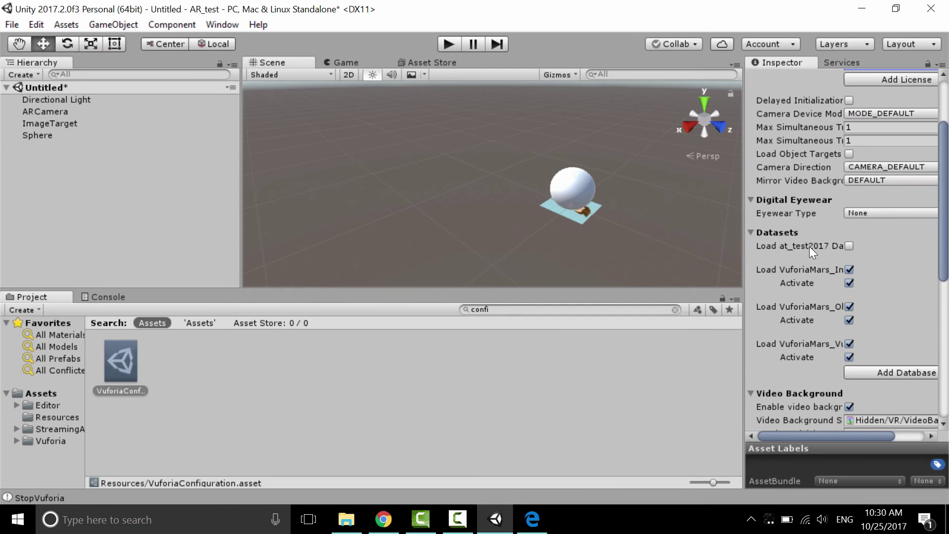
- Tick Load and Activate for the at_test2017 dataset, then run and stop a Play test
{"action": "left_click", "coordinate": [848, 246]}
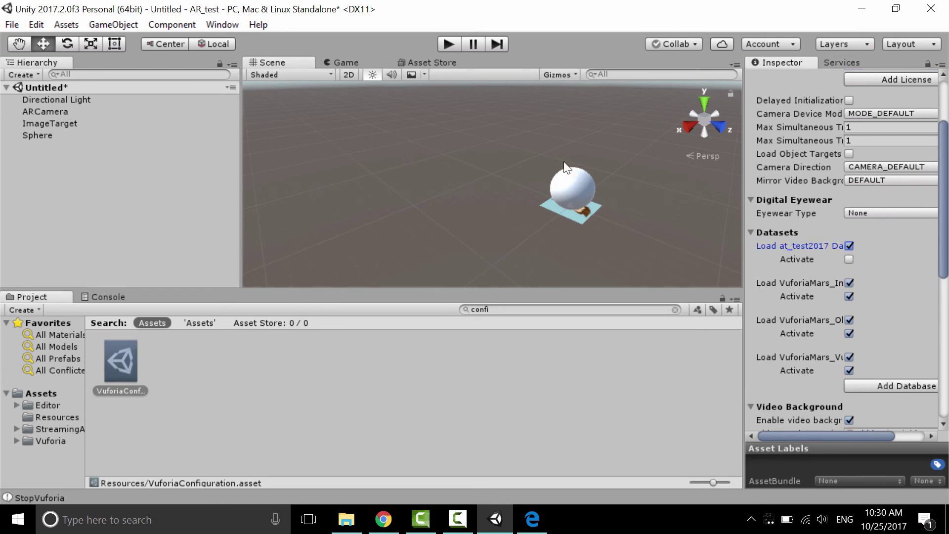
{"action": "left_click", "coordinate": [846, 256]}
{"action": "left_click", "coordinate": [849, 259]}
{"action": "left_click", "coordinate": [449, 44]}
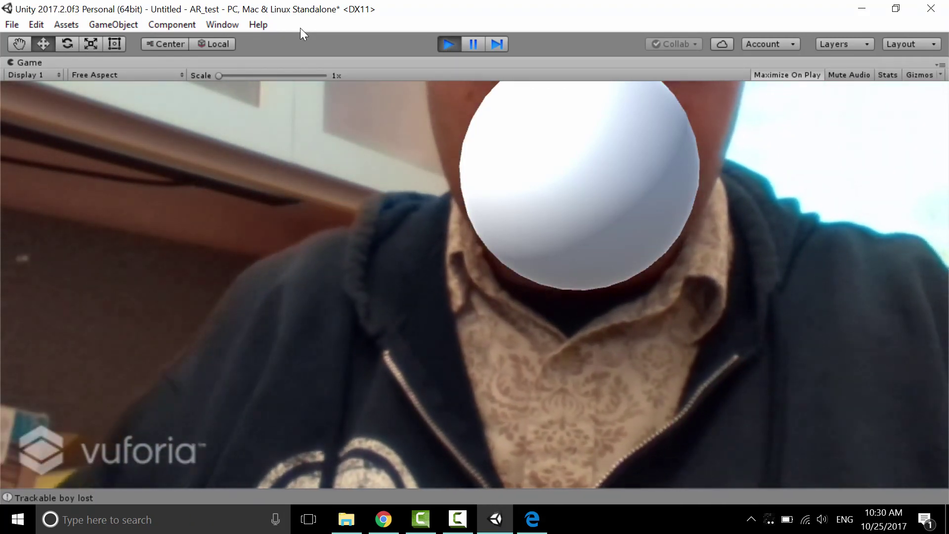
{"action": "key", "text": "ctrl+p"}
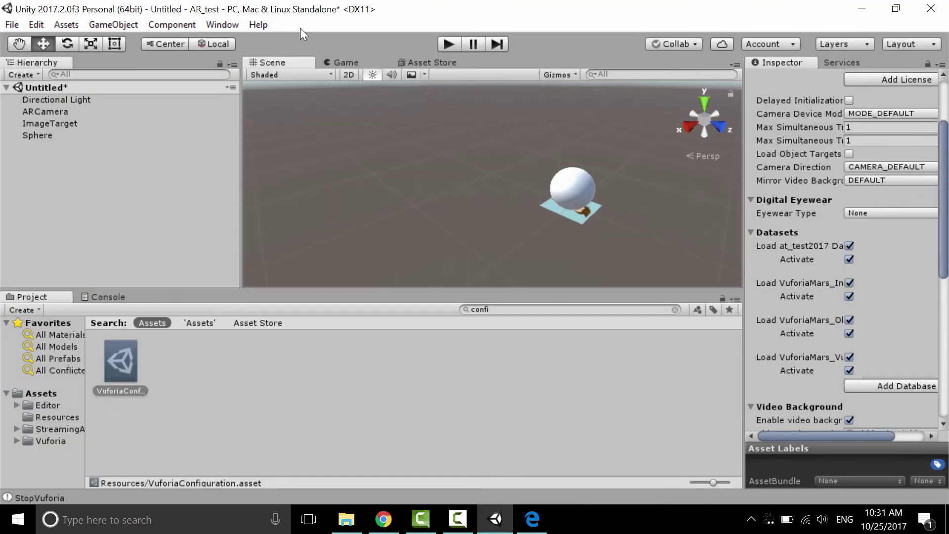
- Show the Console and run another Play test, logging Trackable boy found and lost
{"action": "left_click", "coordinate": [101, 298]}
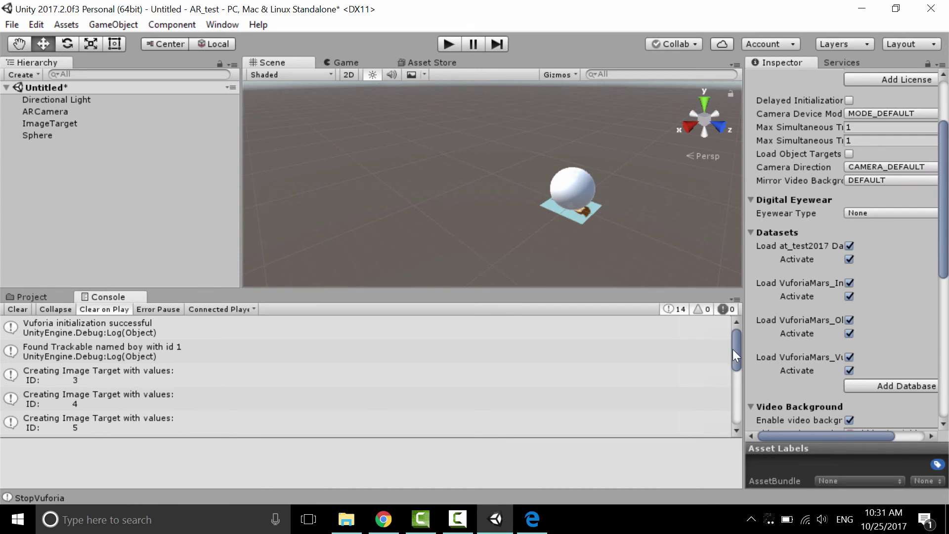
{"action": "left_click_drag", "start_coordinate": [738, 350], "coordinate": [738, 409]}
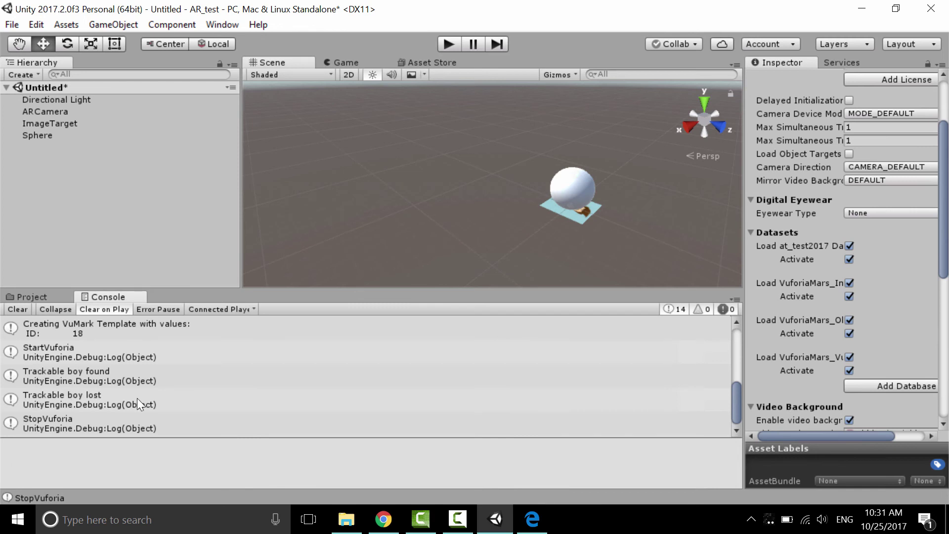
{"action": "key", "text": "ctrl+p"}
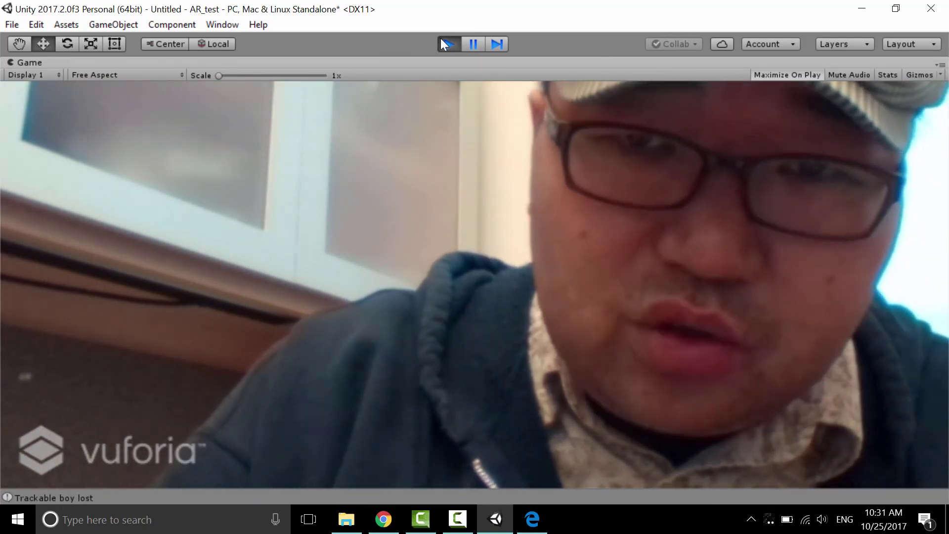
{"action": "left_click", "coordinate": [447, 44]}
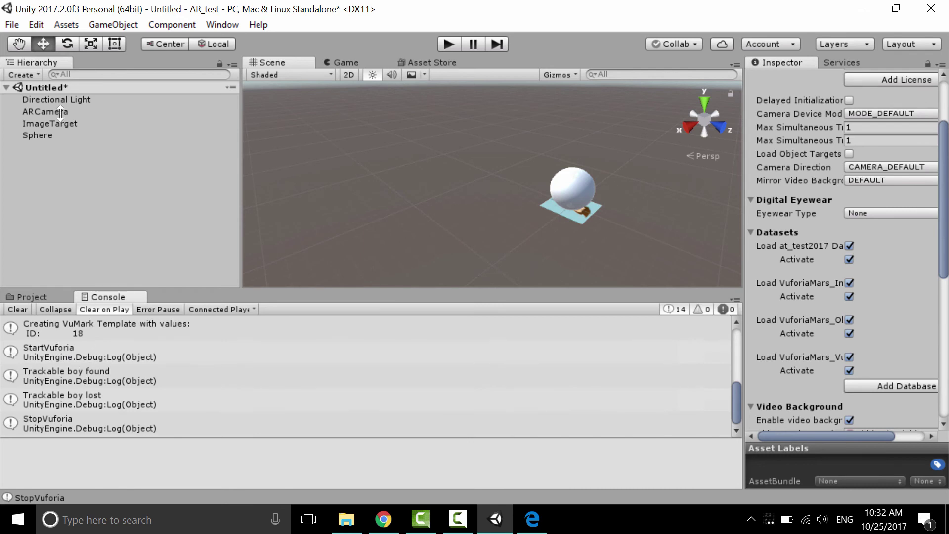
- Compare the Sphere and ImageTarget settings, then run and stop a Play test against the phone image
{"action": "left_click", "coordinate": [32, 135]}
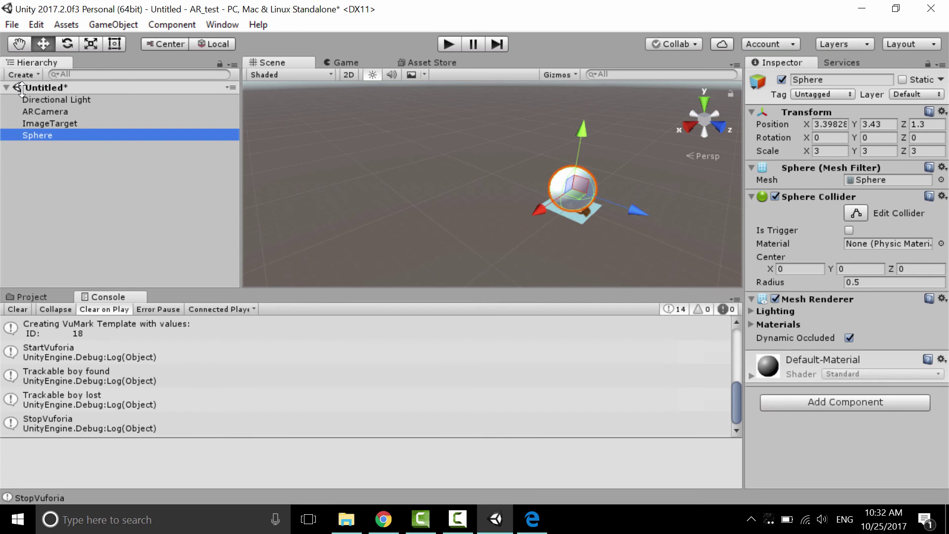
{"action": "left_click", "coordinate": [49, 125]}
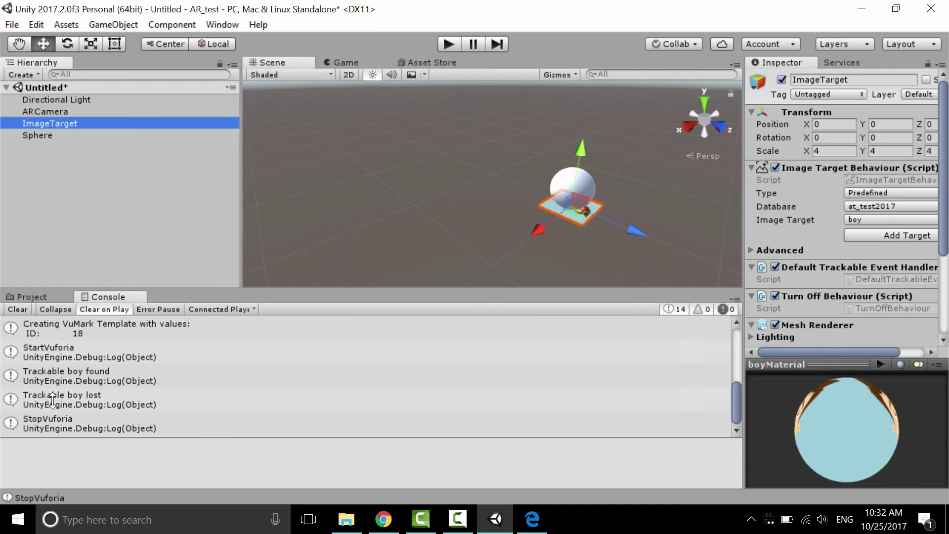
{"action": "left_click", "coordinate": [33, 134]}
{"action": "left_click", "coordinate": [37, 124]}
{"action": "left_click", "coordinate": [448, 44]}
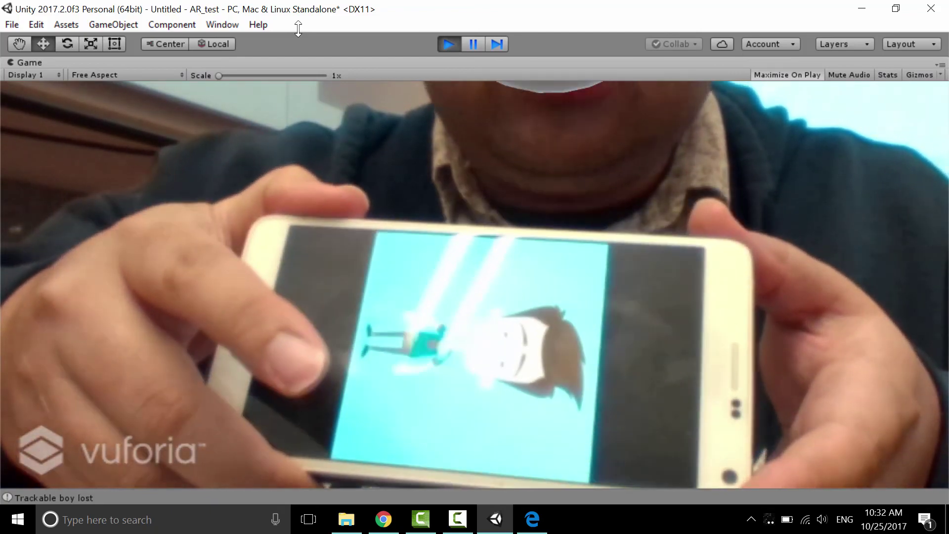
{"action": "key", "text": "ctrl+p"}
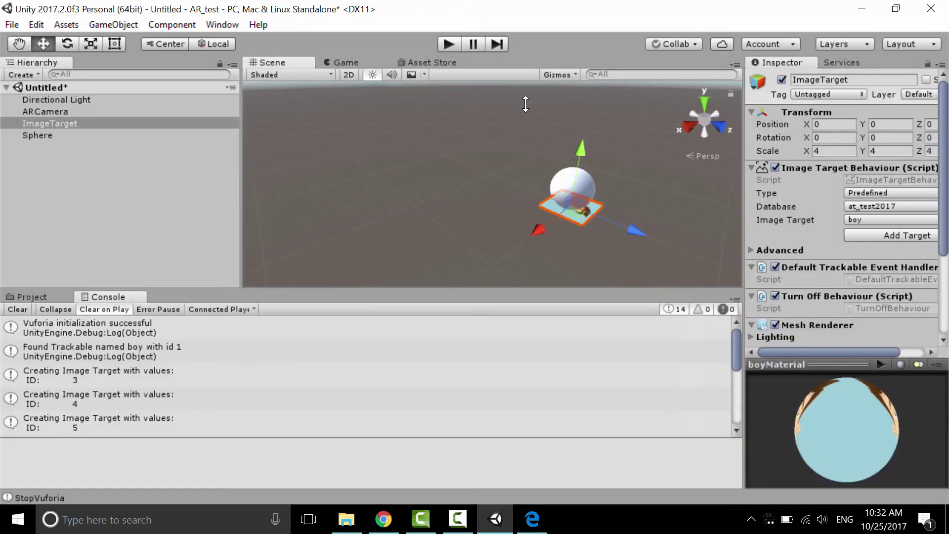
{"action": "left_click", "coordinate": [450, 44]}
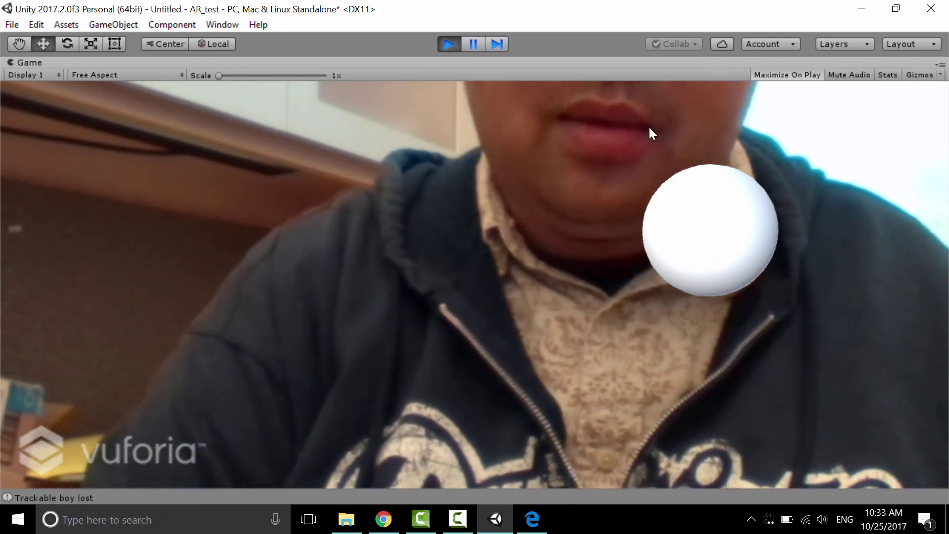
{"action": "left_click", "coordinate": [449, 46]}
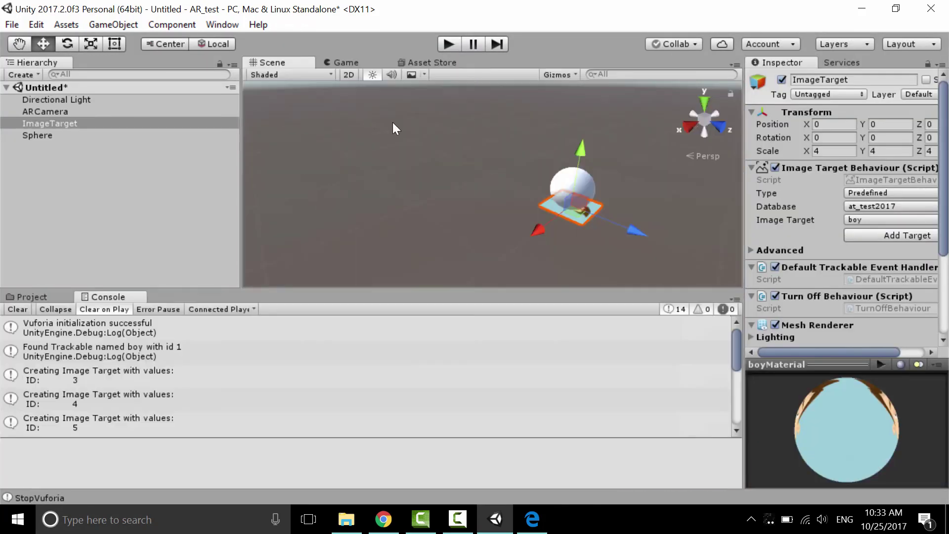
{"action": "left_click", "coordinate": [48, 123]}
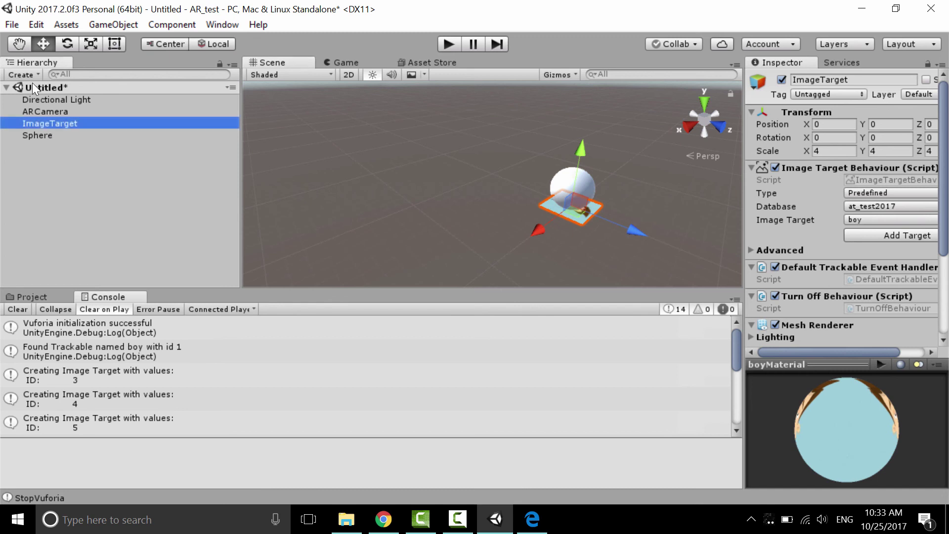
- Drag the Sphere onto ImageTarget in the Hierarchy
{"action": "left_click", "coordinate": [35, 136]}
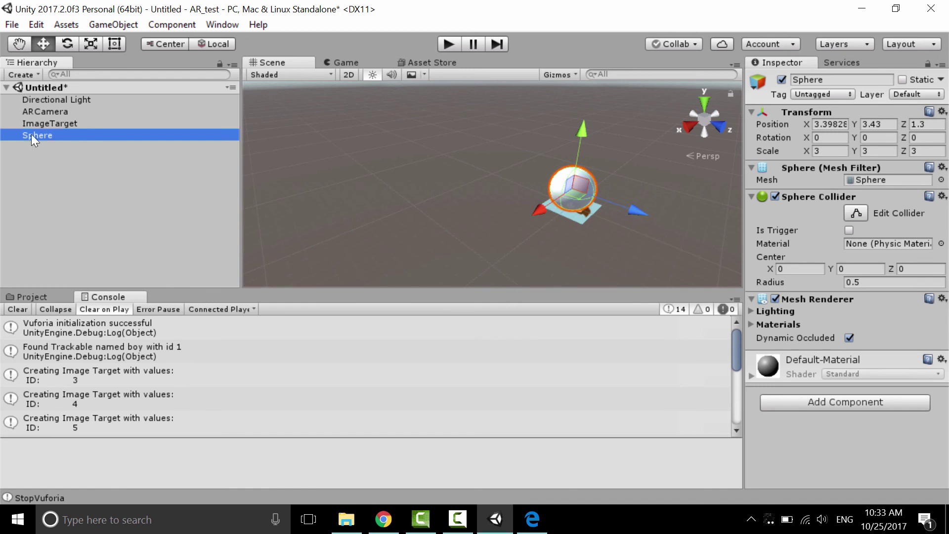
{"action": "left_click_drag", "start_coordinate": [31, 131], "coordinate": [34, 125]}
{"action": "left_click_drag", "start_coordinate": [34, 132], "coordinate": [46, 122]}
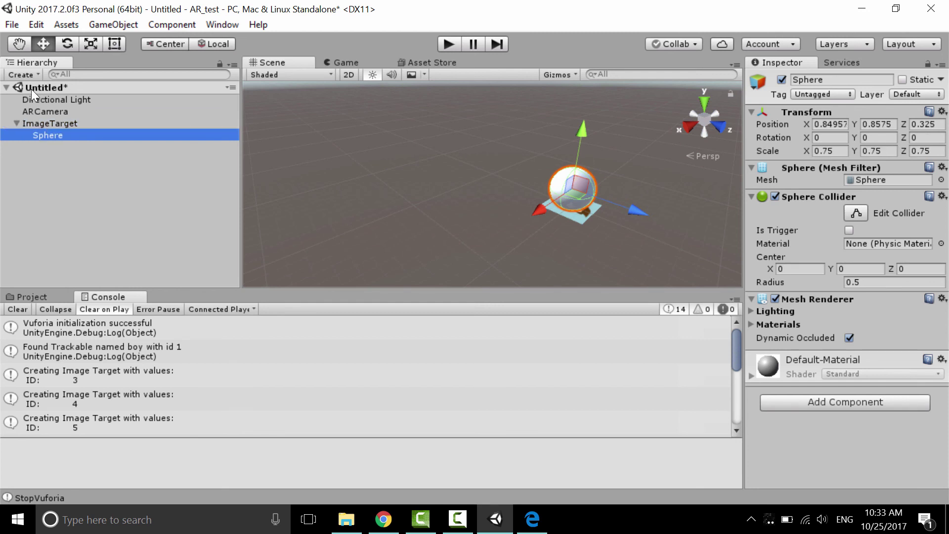
- Check the ImageTarget and Sphere settings, then enter Play mode to test tracking
{"action": "left_click", "coordinate": [46, 121]}
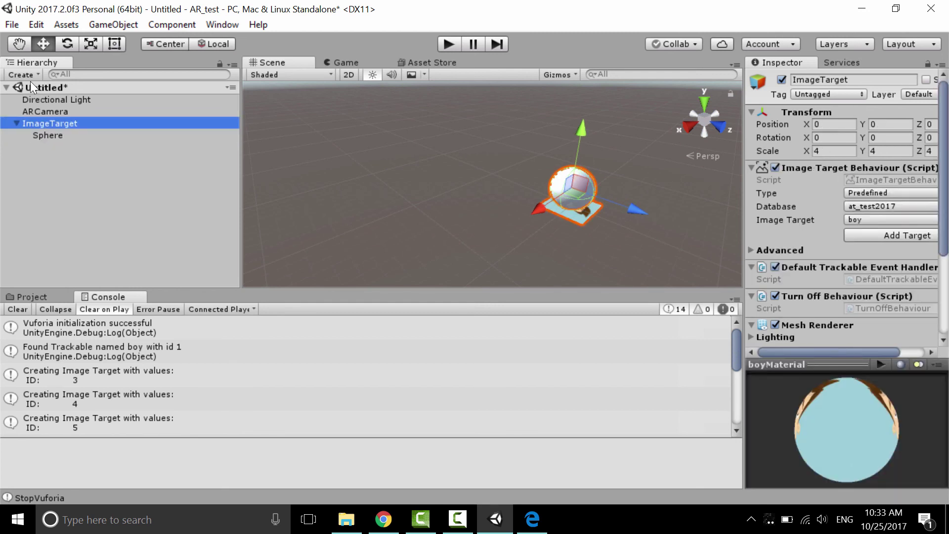
{"action": "left_click", "coordinate": [46, 135]}
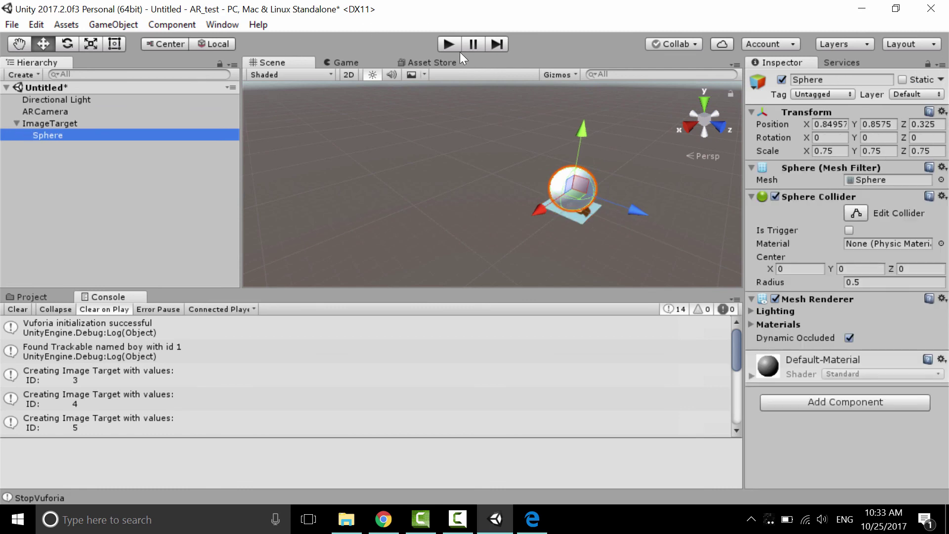
{"action": "left_click", "coordinate": [456, 48]}
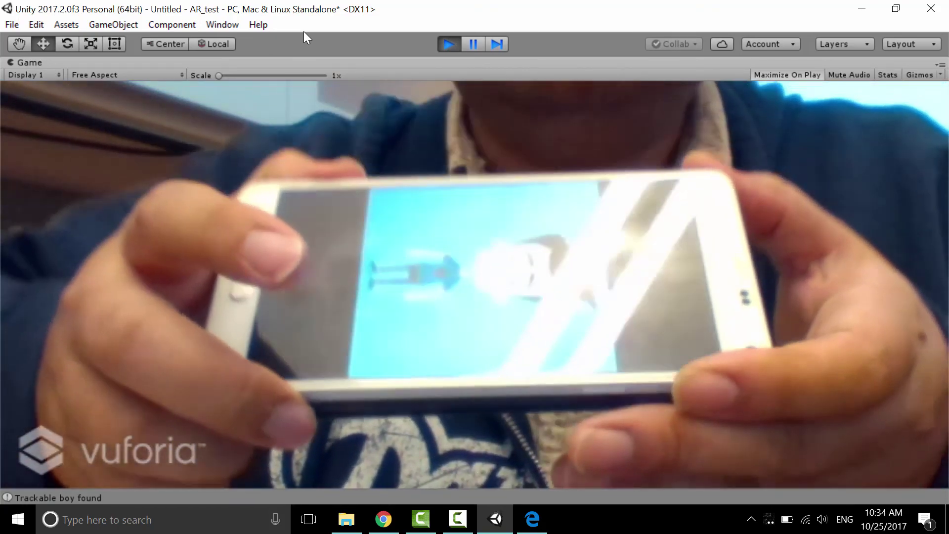
{"action": "key", "text": "ctrl+p"}
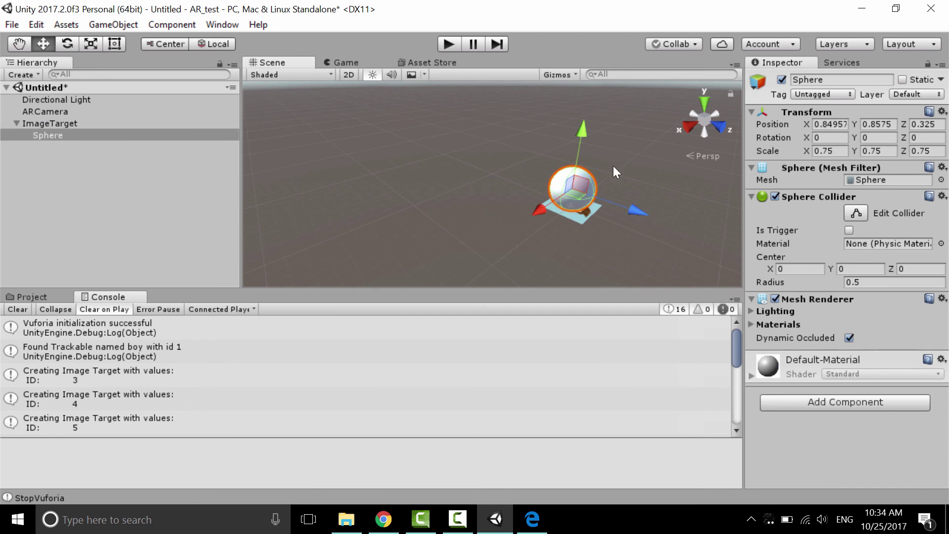
- Set the Sphere's Transform Position to X 0, Y 0.3, Z 0 and enter Play mode
{"action": "left_click", "coordinate": [828, 123]}
{"action": "key", "text": "ctrl+a"}
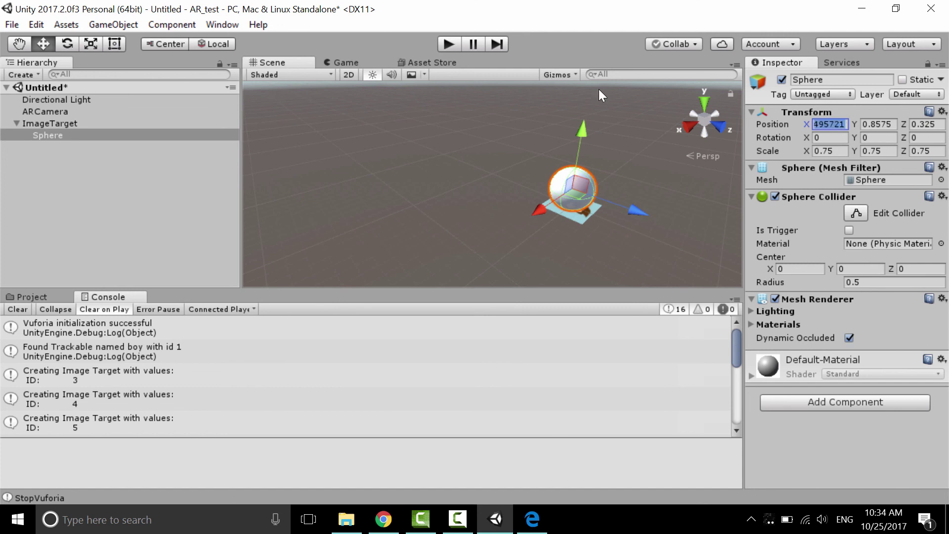
{"action": "type", "text": "0."}
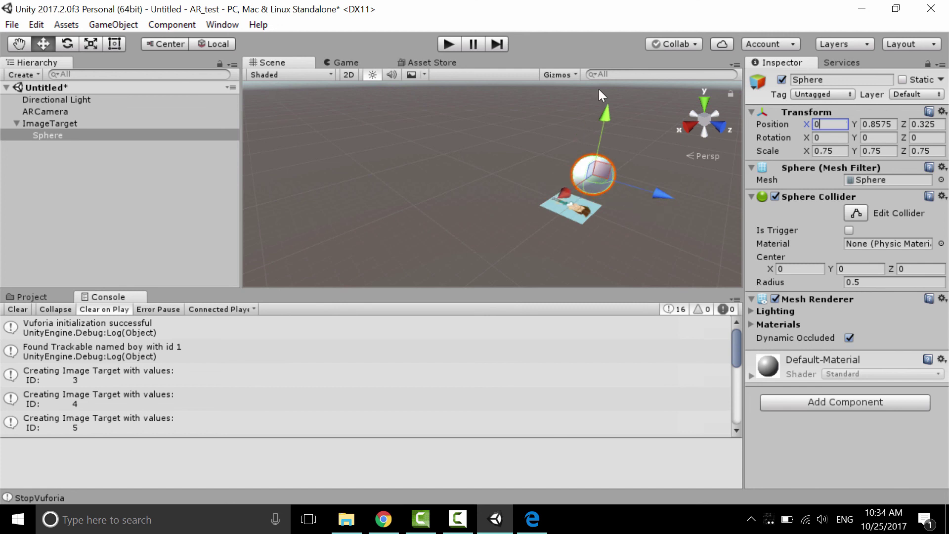
{"action": "key", "text": "Tab"}
{"action": "type", "text": "5"}
{"action": "key", "text": "BackSpace"}
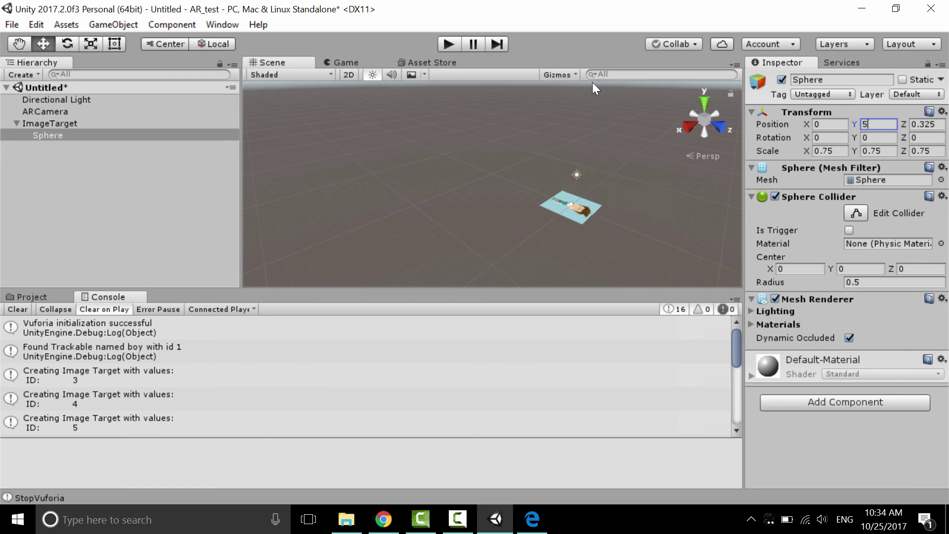
{"action": "key", "text": "Tab"}
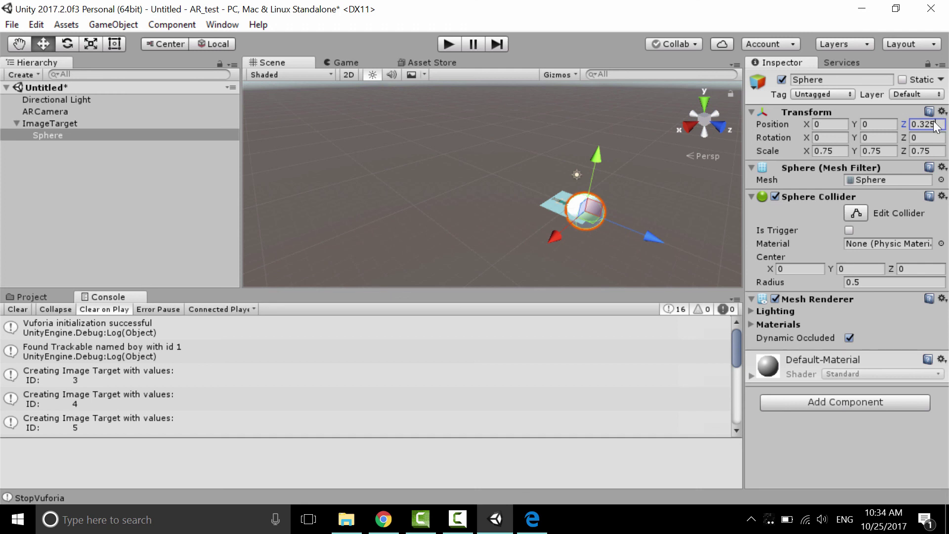
{"action": "type", "text": "0"}
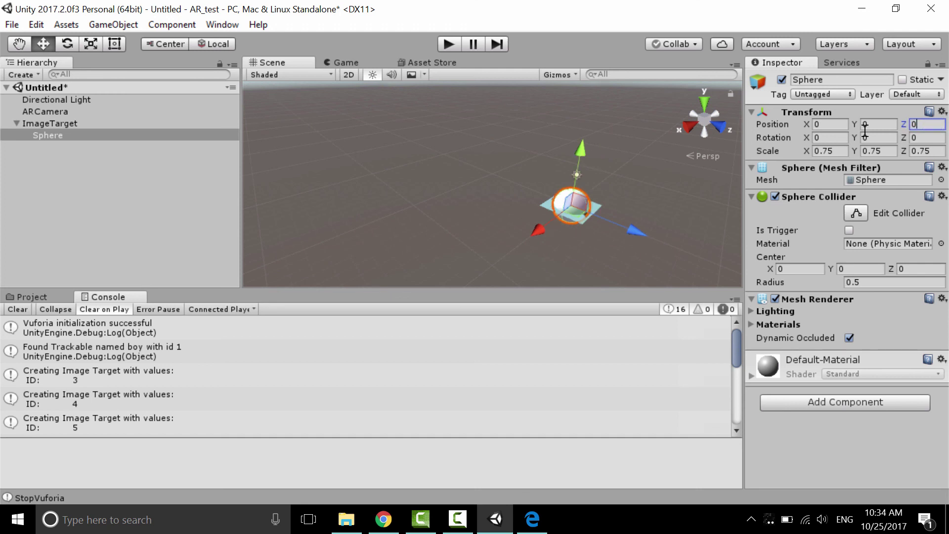
{"action": "left_click_drag", "start_coordinate": [384, 100], "coordinate": [384, 91]}
{"action": "left_click", "coordinate": [448, 44]}
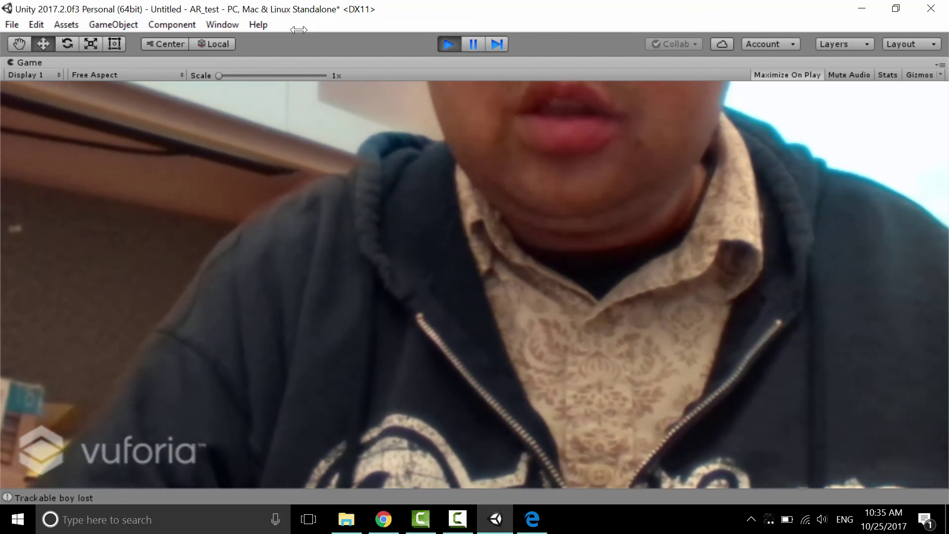
- Stop Play mode with Ctrl+P to return to the editor
{"action": "key", "text": "ctrl+p"}
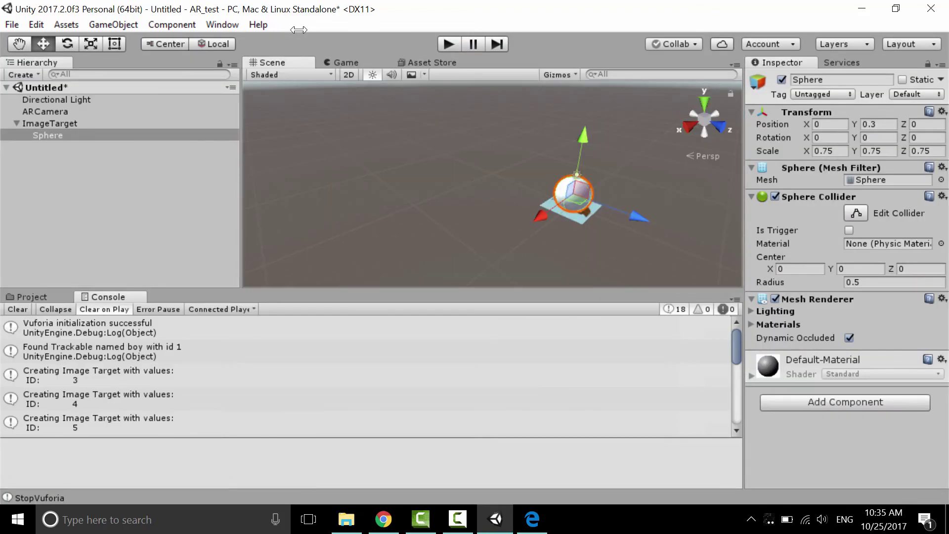